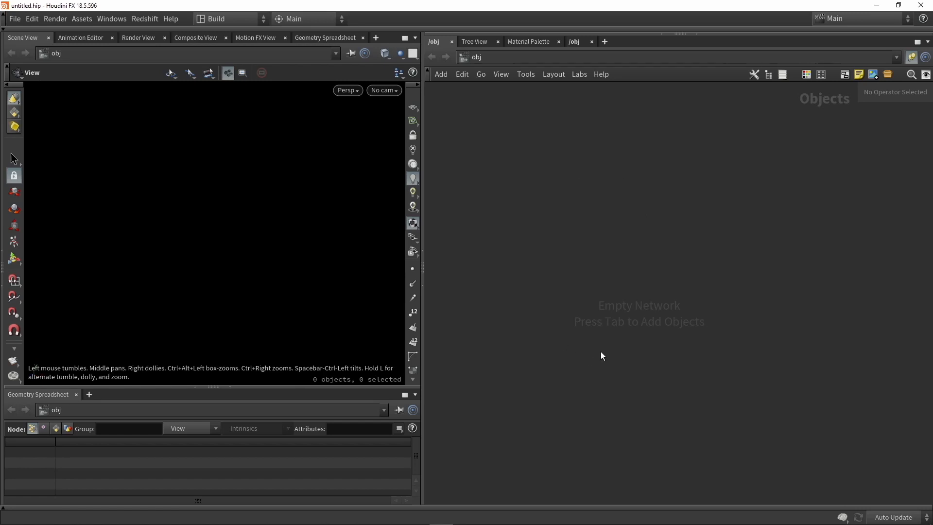
Step: Add a Platonic Solids geometry node to the empty object network and view the solid from several sides
{"action": "key", "text": "Tab"}
{"action": "type", "text": "pl"}
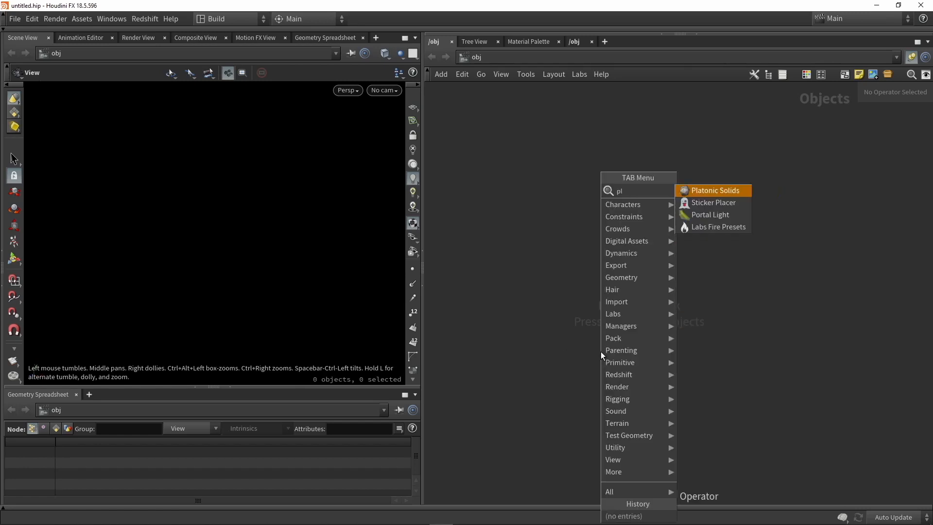
{"action": "left_click", "coordinate": [707, 192]}
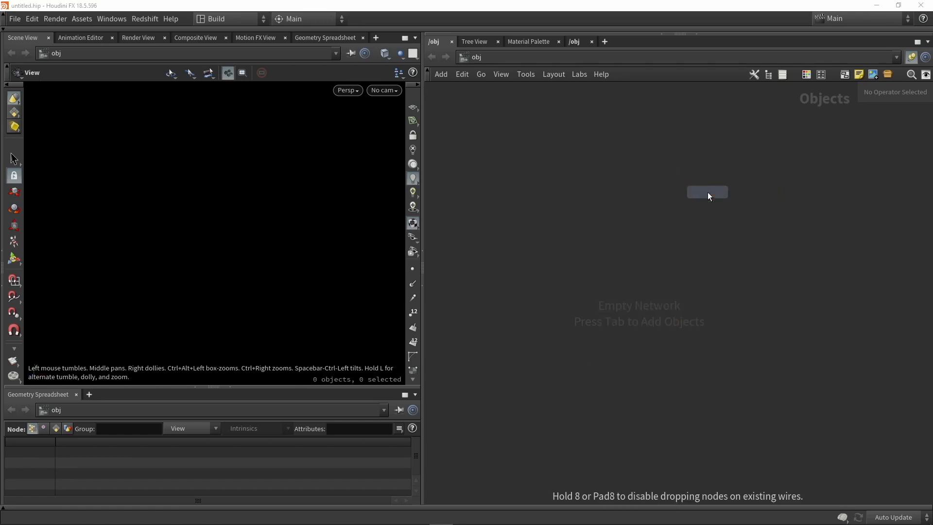
{"action": "left_click", "coordinate": [708, 191]}
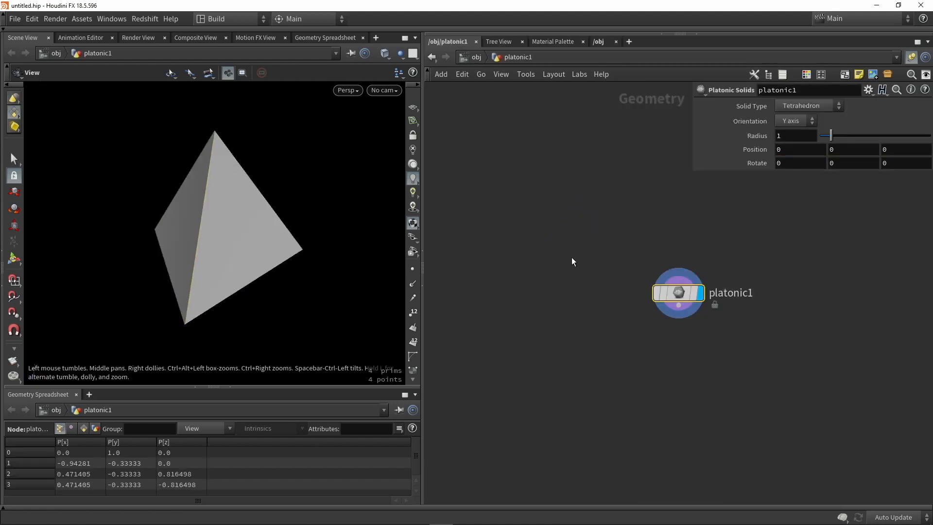
{"action": "middle_click_drag", "start_coordinate": [670, 363], "coordinate": [564, 392]}
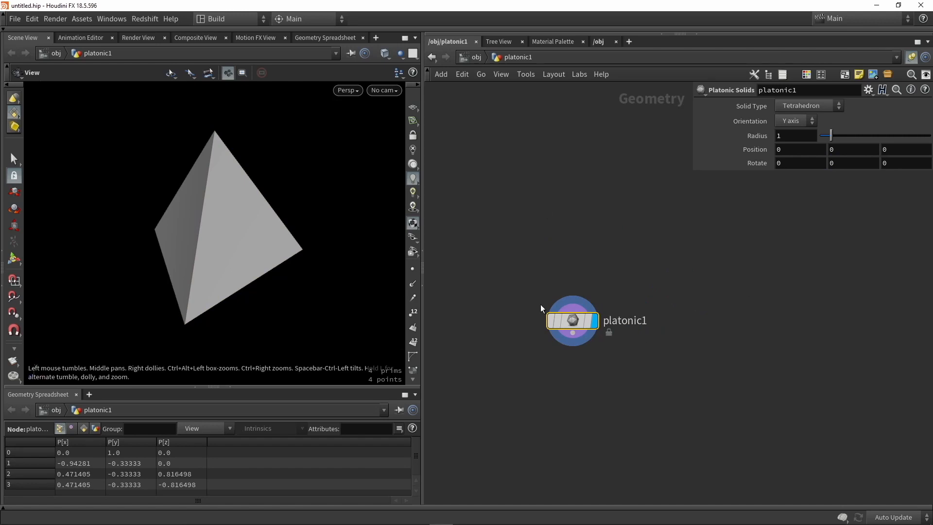
{"action": "scroll", "coordinate": [567, 321], "scroll_direction": "up", "scroll_amount": 3}
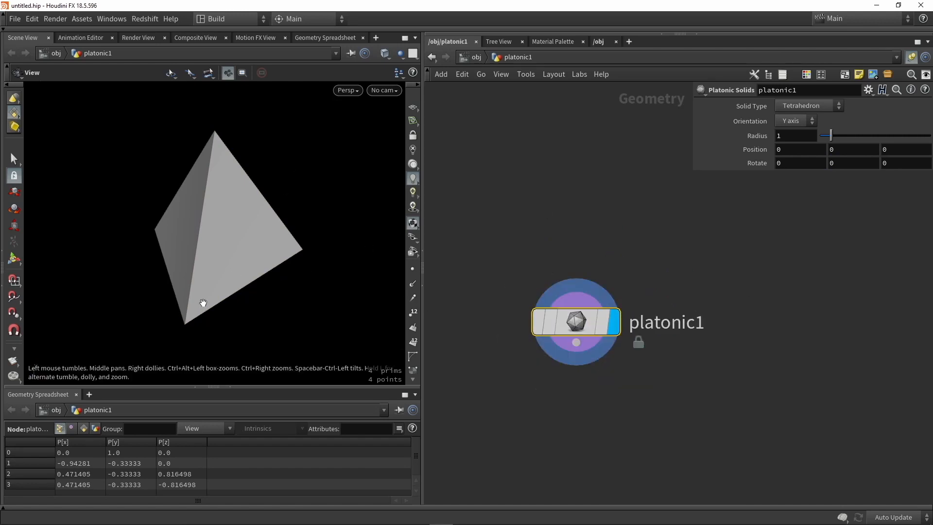
{"action": "left_click_drag", "start_coordinate": [203, 302], "coordinate": [251, 266]}
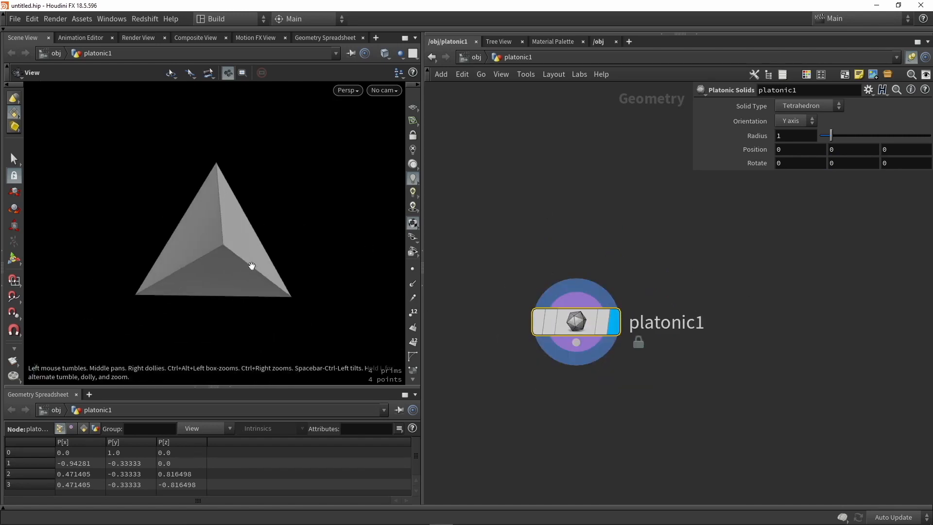
{"action": "left_click_drag", "start_coordinate": [110, 191], "coordinate": [377, 168]}
Step: Try the Icosahedron and Dodecahedron solid types on the Platonic Solids node
{"action": "left_click", "coordinate": [803, 105]}
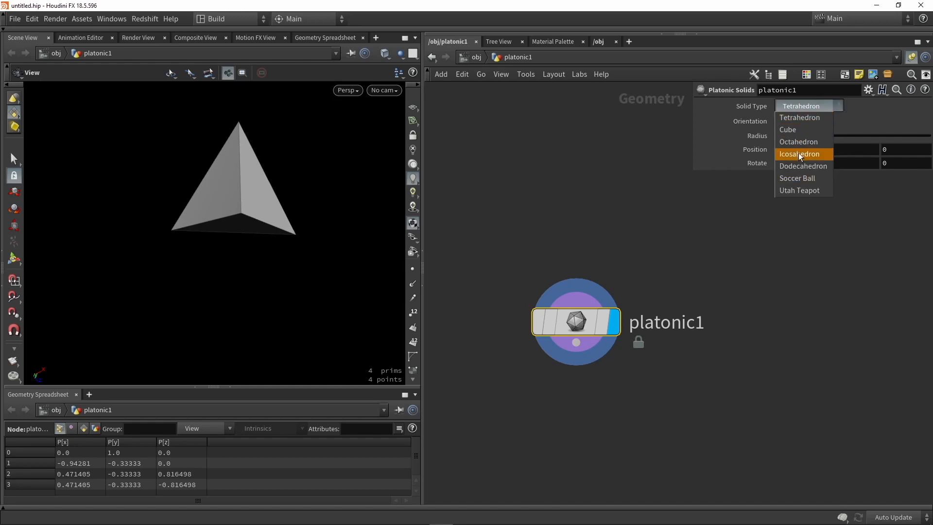
{"action": "left_click", "coordinate": [799, 155]}
{"action": "left_click_drag", "start_coordinate": [240, 219], "coordinate": [233, 175]}
{"action": "left_click", "coordinate": [804, 104]}
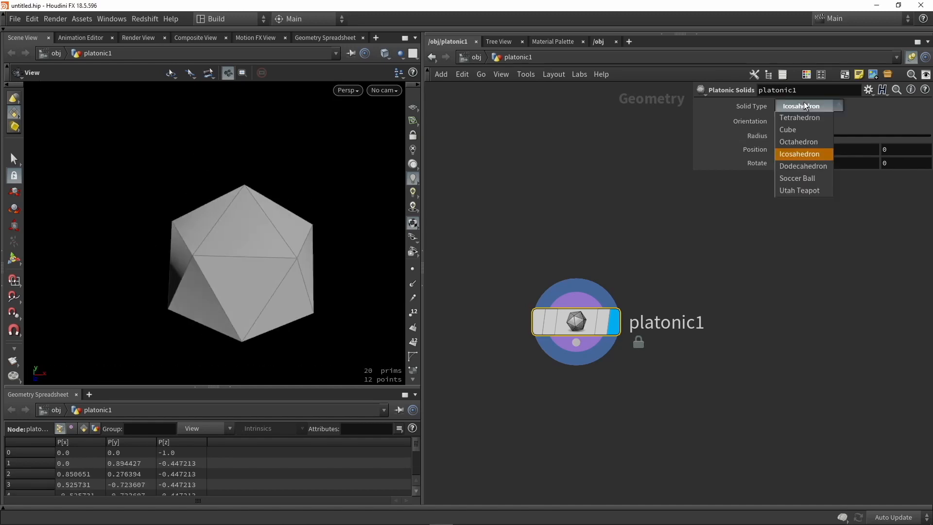
{"action": "left_click", "coordinate": [803, 165]}
{"action": "left_click_drag", "start_coordinate": [221, 250], "coordinate": [227, 271]}
Step: Set the Platonic Solids node's solid type to Cube and show primitive numbers in the viewport
{"action": "left_click", "coordinate": [808, 104]}
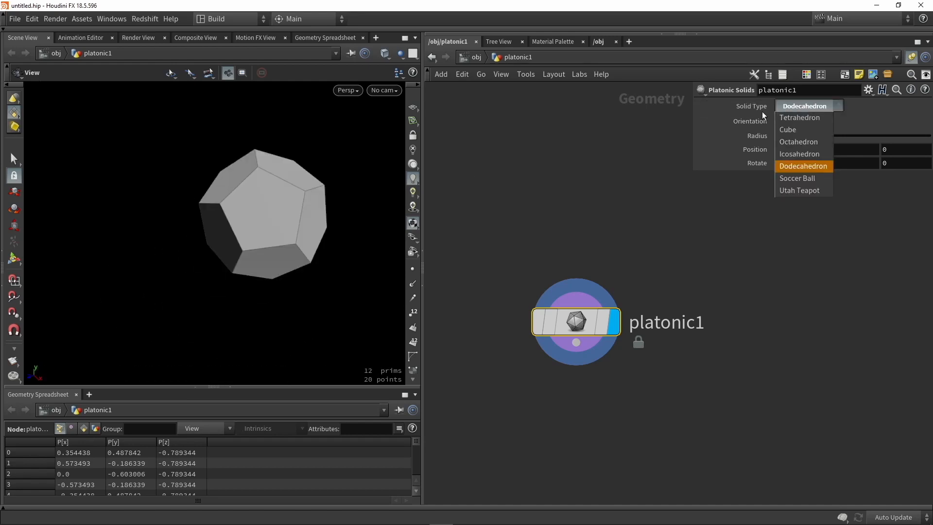
{"action": "left_click", "coordinate": [788, 130]}
{"action": "scroll", "coordinate": [293, 246], "scroll_direction": "up", "scroll_amount": 4}
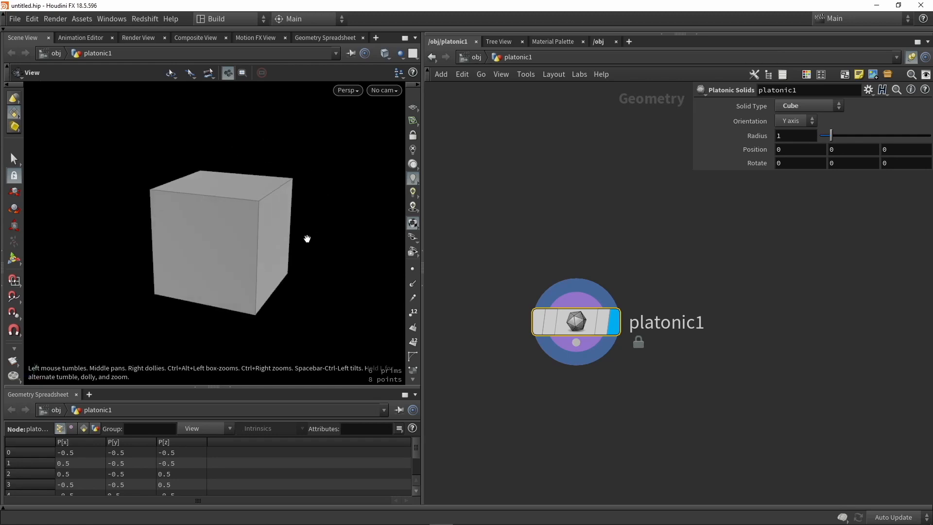
{"action": "left_click_drag", "start_coordinate": [307, 239], "coordinate": [228, 254]}
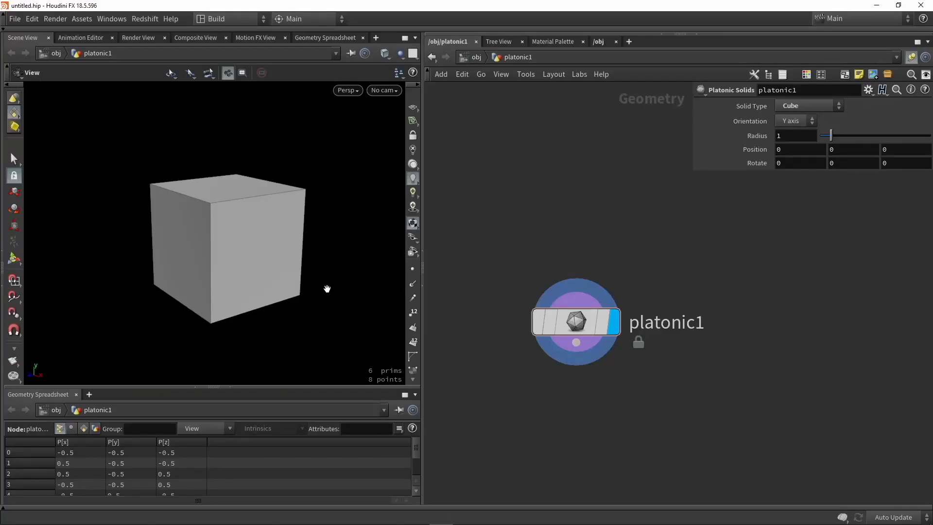
{"action": "left_click_drag", "start_coordinate": [290, 233], "coordinate": [302, 249]}
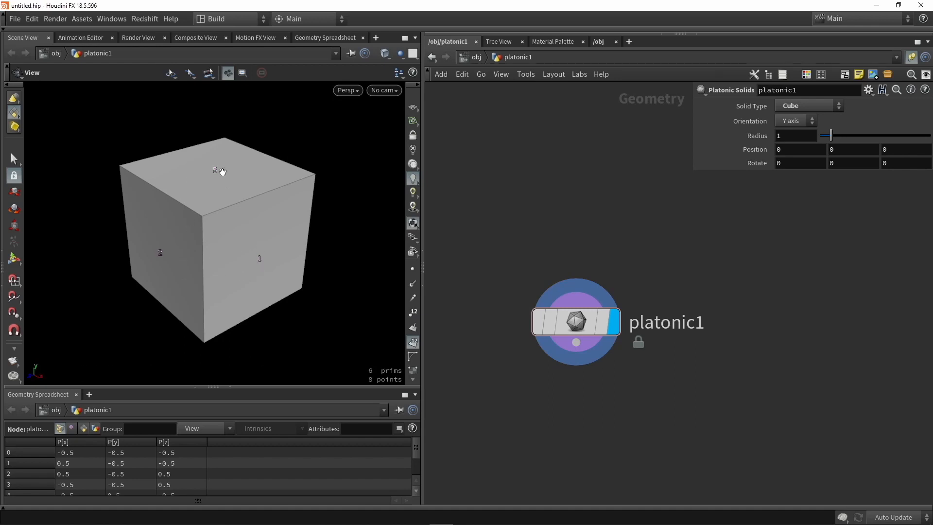
{"action": "left_click_drag", "start_coordinate": [192, 233], "coordinate": [296, 252]}
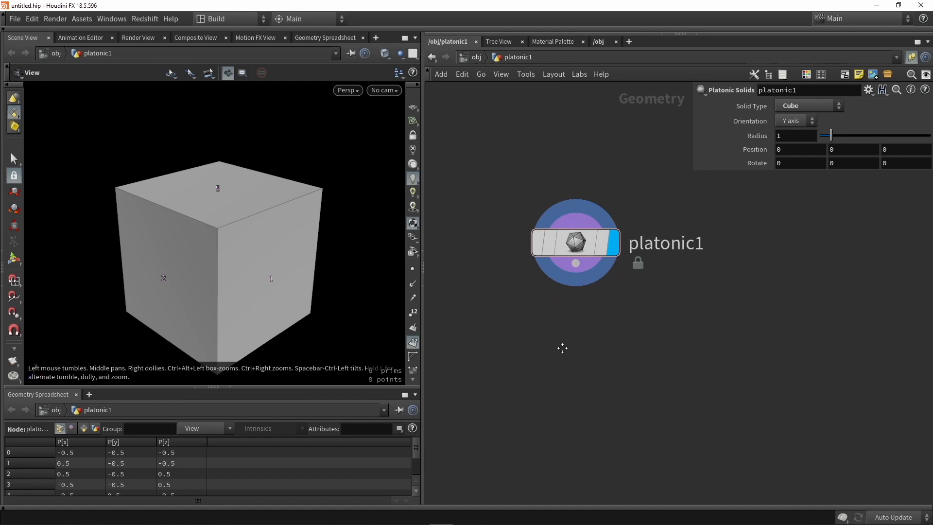
Step: Add a For-Each Primitive loop below the cube node and connect the cube to its Block Begin input
{"action": "middle_click_drag", "start_coordinate": [558, 348], "coordinate": [557, 276]}
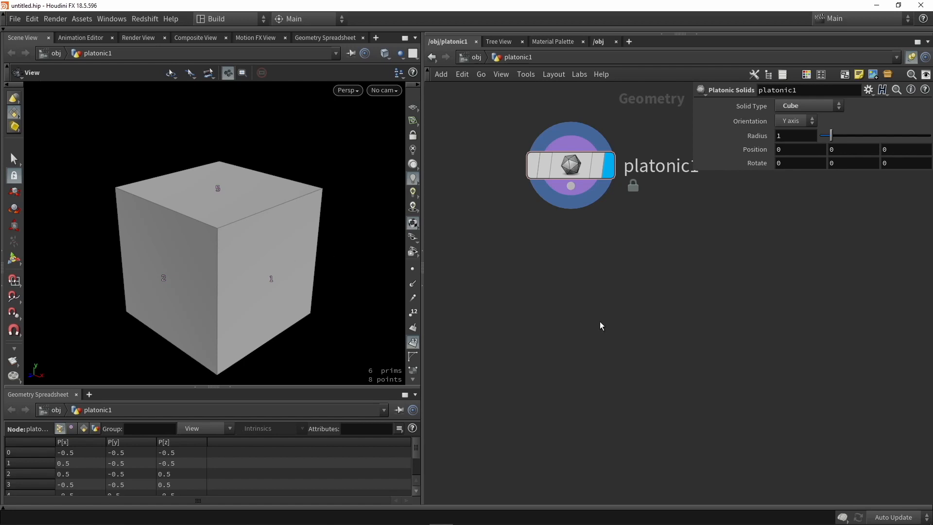
{"action": "key", "text": "Tab"}
{"action": "type", "text": "for"}
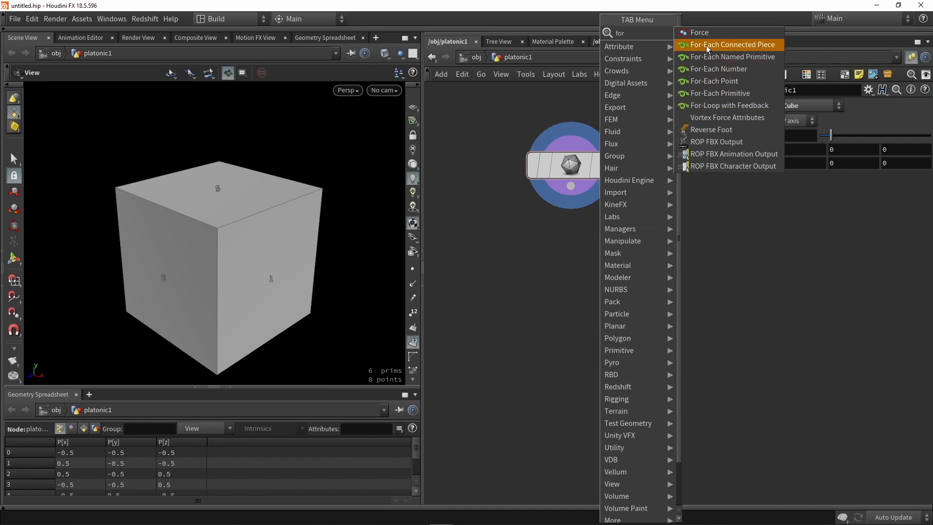
{"action": "left_click", "coordinate": [725, 94]}
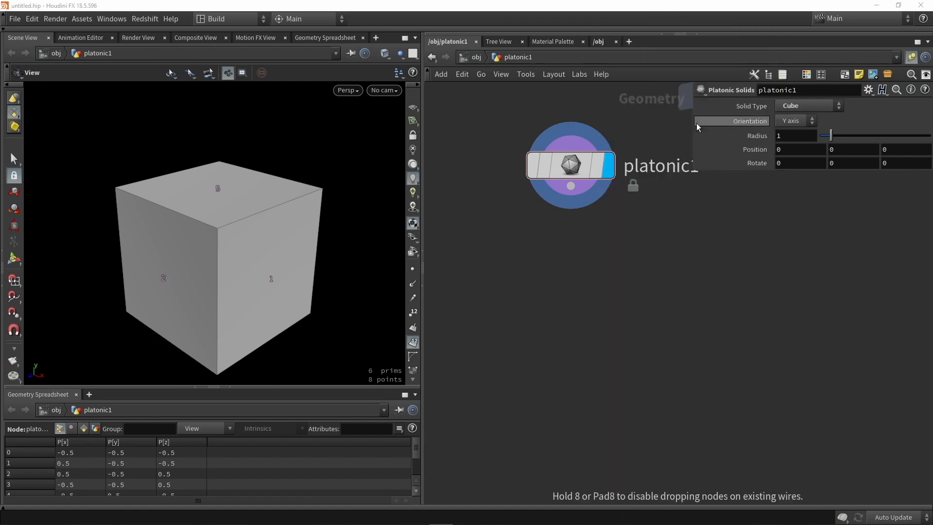
{"action": "left_click", "coordinate": [578, 275]}
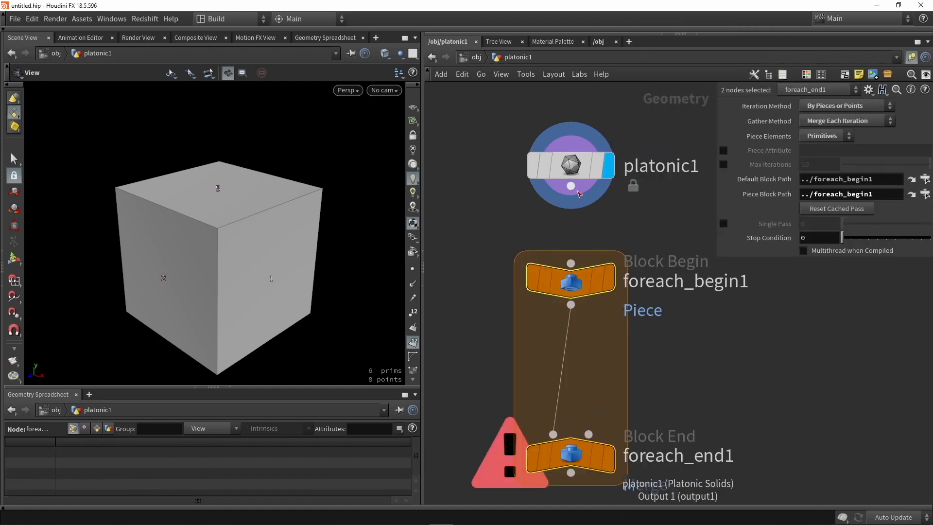
{"action": "left_click_drag", "start_coordinate": [571, 263], "coordinate": [573, 171]}
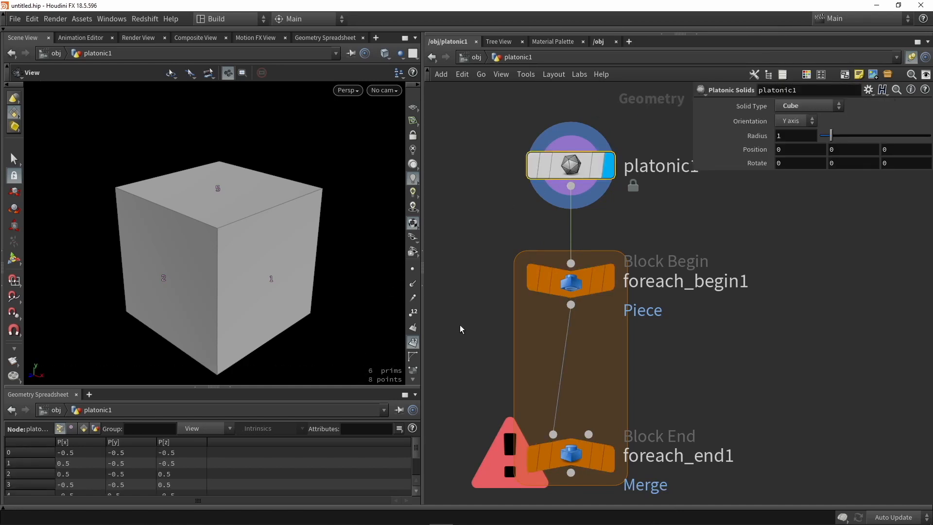
Step: Compare the geometry output by the Block End, the cube node and the Block Begin by displaying each one in turn
{"action": "left_click", "coordinate": [605, 461]}
{"action": "left_click", "coordinate": [571, 459]}
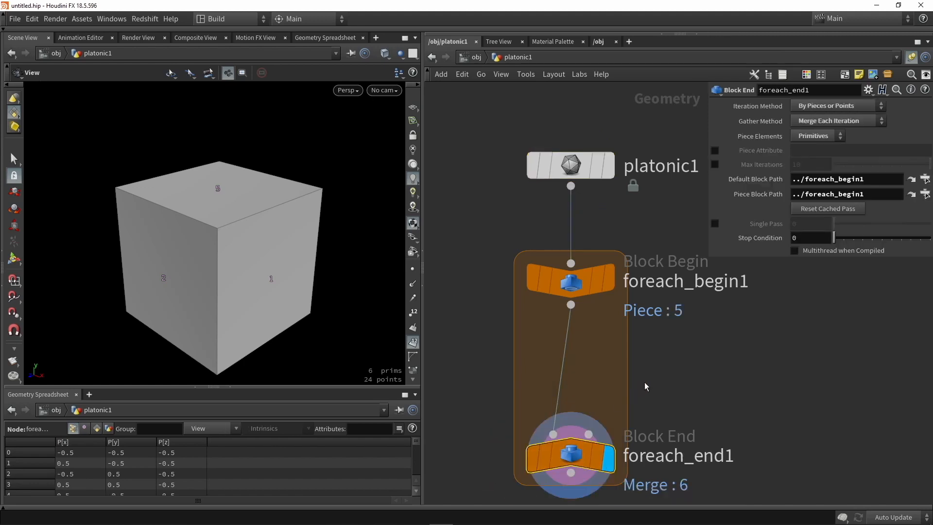
{"action": "scroll", "coordinate": [632, 384], "scroll_direction": "down", "scroll_amount": 2}
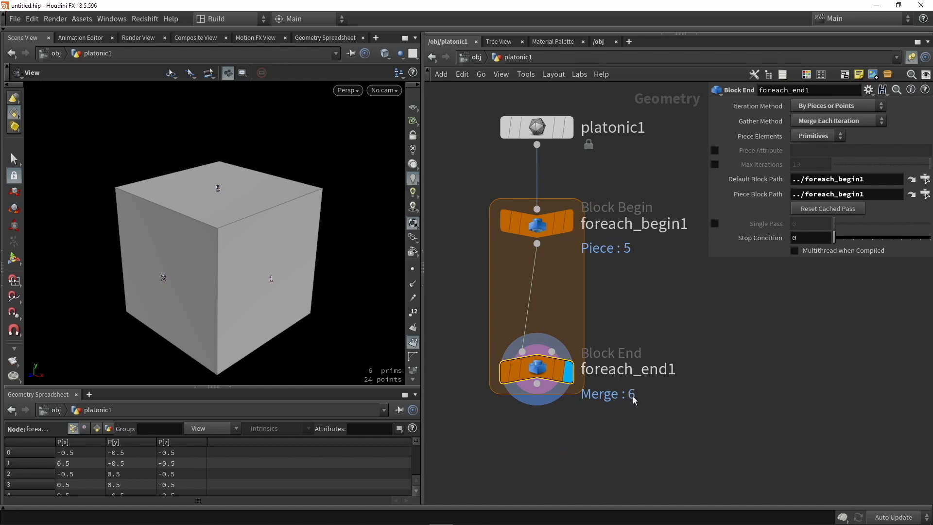
{"action": "mouse_move", "coordinate": [537, 373]}
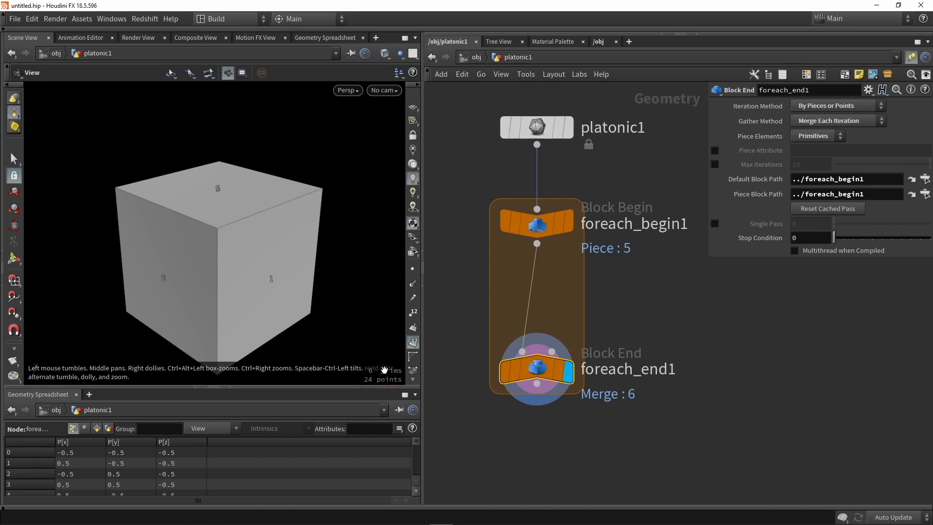
{"action": "left_click", "coordinate": [568, 127]}
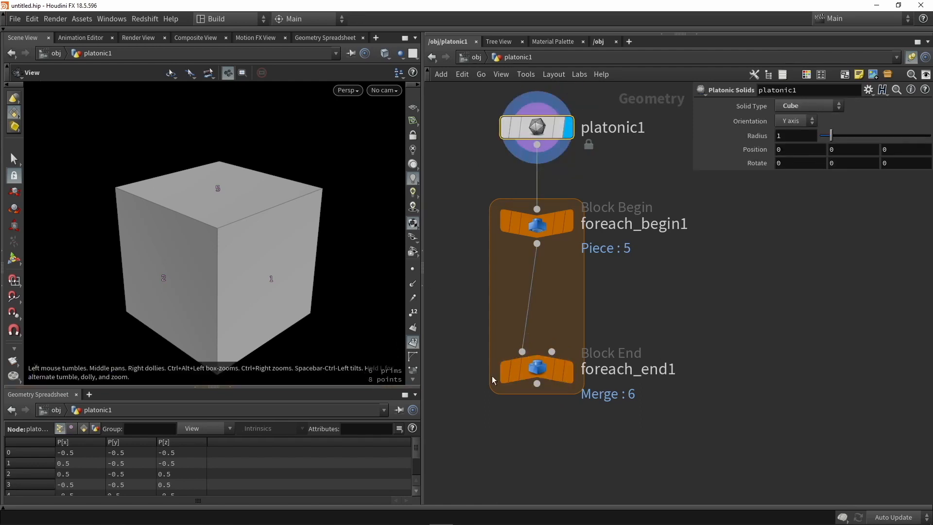
{"action": "left_click", "coordinate": [567, 375]}
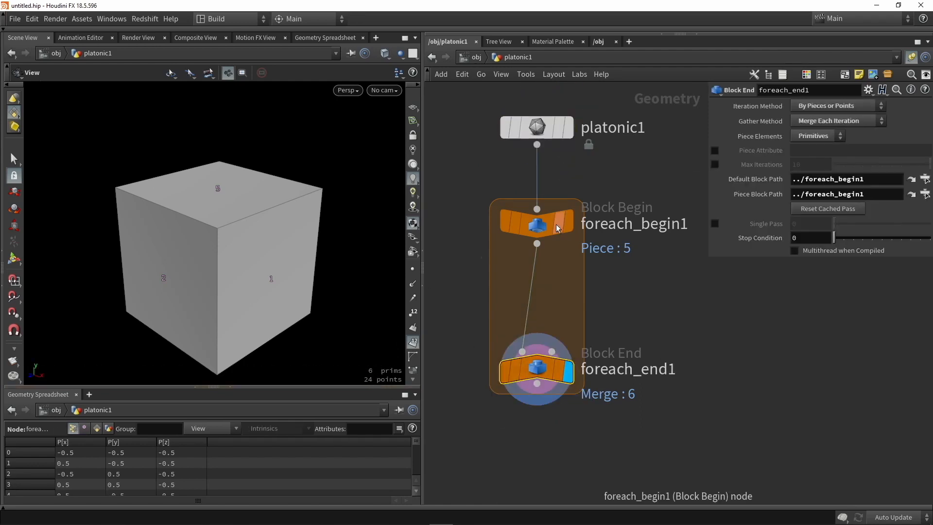
{"action": "left_click", "coordinate": [572, 221]}
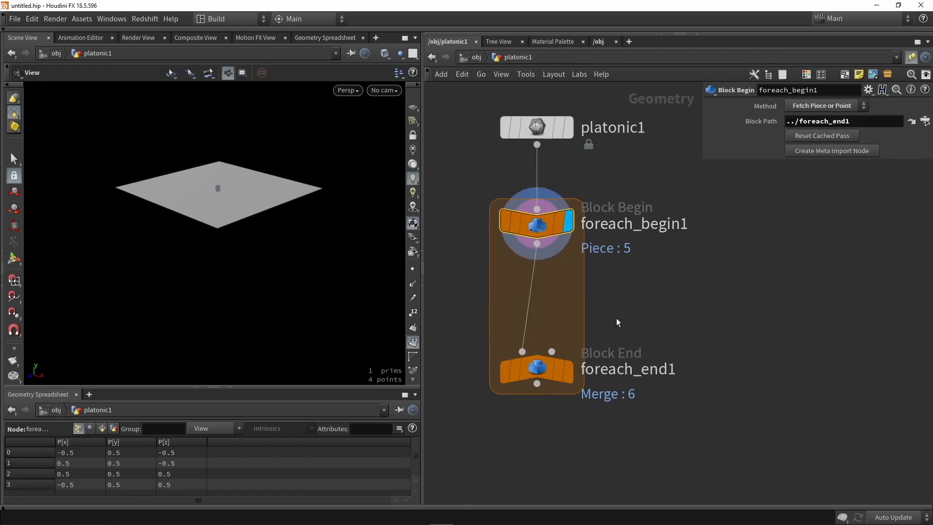
Step: Move the Block End node further down to make room inside the loop
{"action": "middle_click_drag", "start_coordinate": [617, 319], "coordinate": [623, 221]}
{"action": "left_click_drag", "start_coordinate": [544, 276], "coordinate": [543, 370]}
{"action": "middle_click_drag", "start_coordinate": [565, 258], "coordinate": [582, 304]}
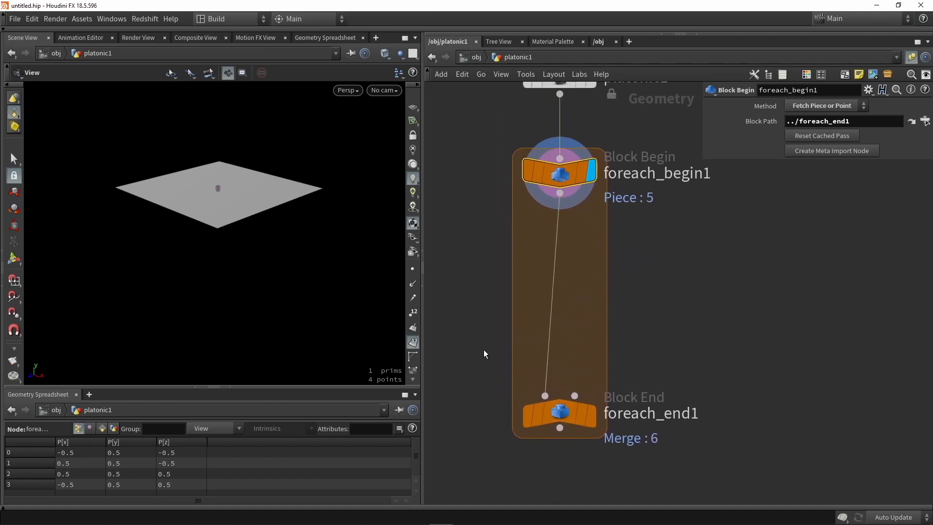
Step: Insert a PolyExtrude between Block Begin and Block End, with a distance of about 0.318 and an inset of about 0.303
{"action": "left_click_drag", "start_coordinate": [567, 288], "coordinate": [532, 281]}
{"action": "key", "text": "Tab"}
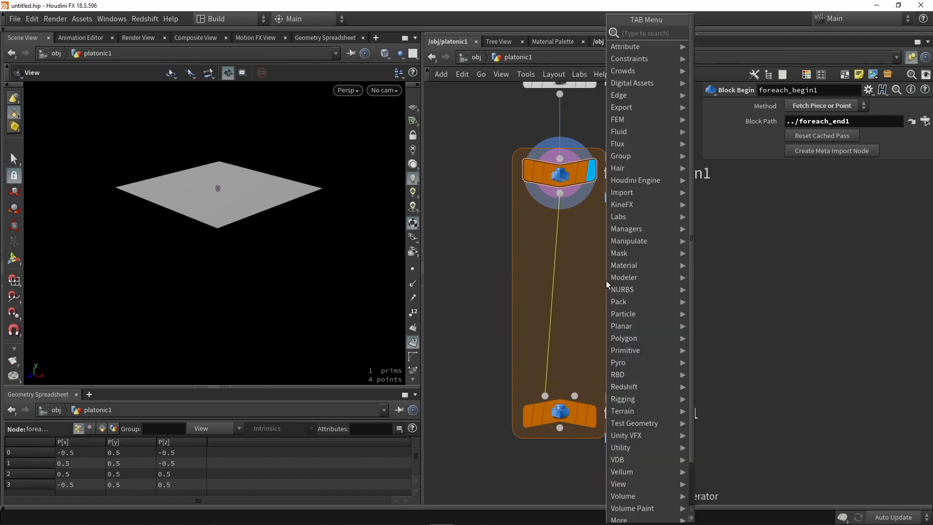
{"action": "type", "text": "ext"}
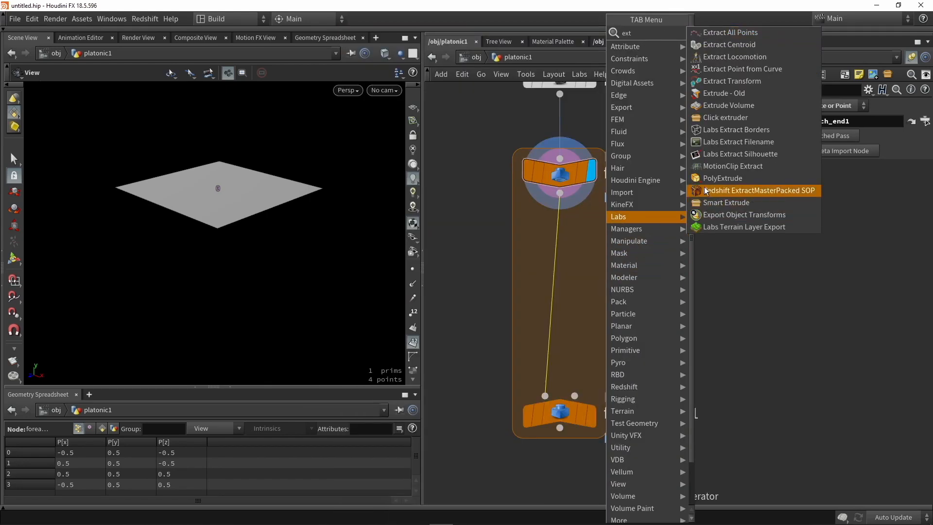
{"action": "left_click", "coordinate": [705, 187]}
{"action": "left_click", "coordinate": [624, 294]}
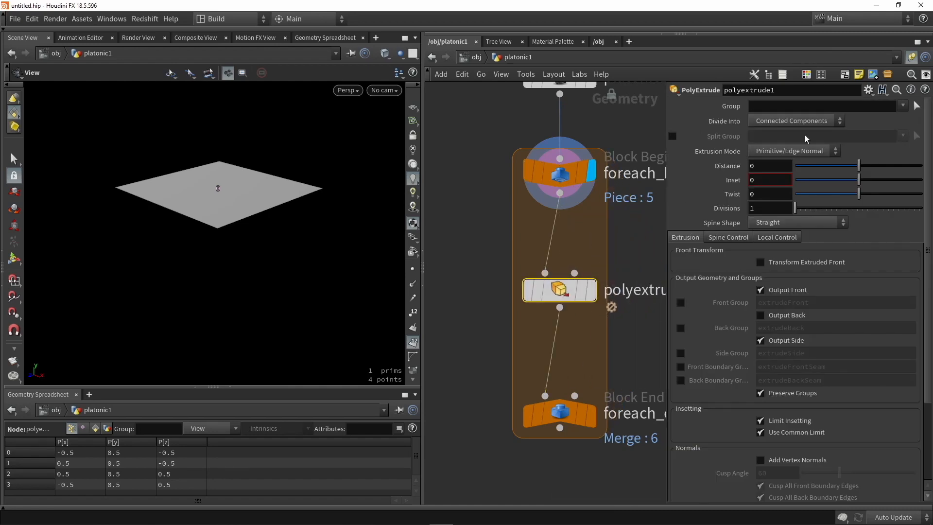
{"action": "left_click_drag", "start_coordinate": [859, 166], "coordinate": [877, 186]}
{"action": "left_click", "coordinate": [592, 290]}
Step: Display the Block End's merged result and hide the primitive numbers in the viewport
{"action": "middle_click_drag", "start_coordinate": [608, 391], "coordinate": [577, 334]}
{"action": "left_click", "coordinate": [563, 361]}
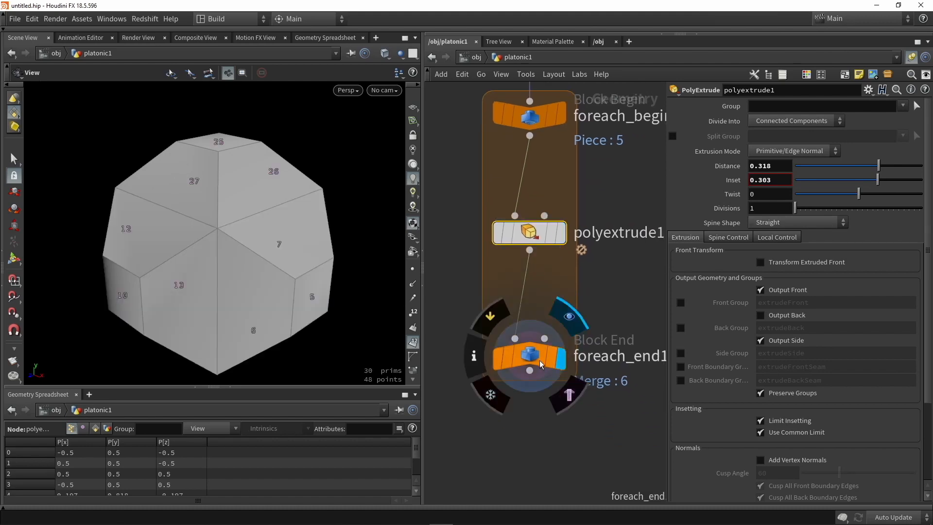
{"action": "left_click", "coordinate": [537, 362]}
{"action": "left_click_drag", "start_coordinate": [100, 241], "coordinate": [389, 308]}
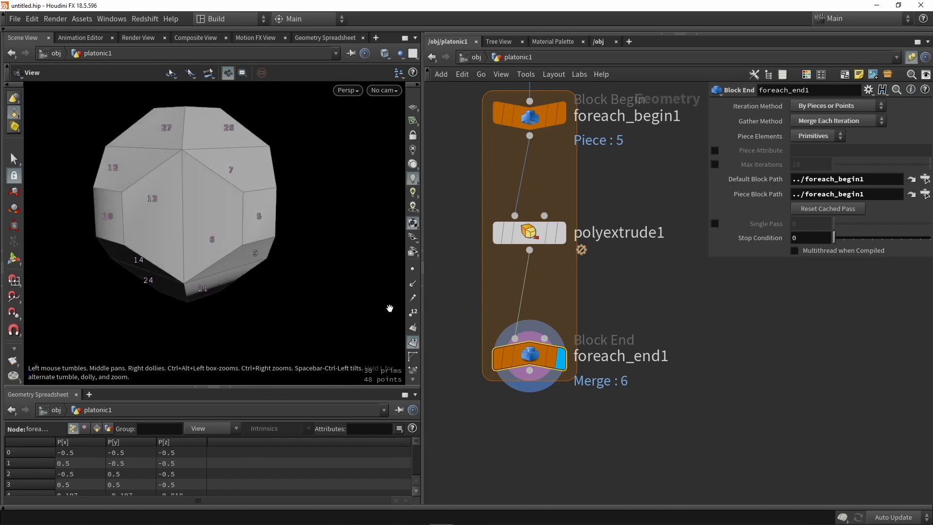
{"action": "left_click", "coordinate": [412, 342]}
{"action": "mouse_move", "coordinate": [302, 260]}
{"action": "left_mouse_down"}
{"action": "mouse_move", "coordinate": [202, 233]}
{"action": "mouse_move", "coordinate": [293, 257]}
{"action": "left_mouse_up"}
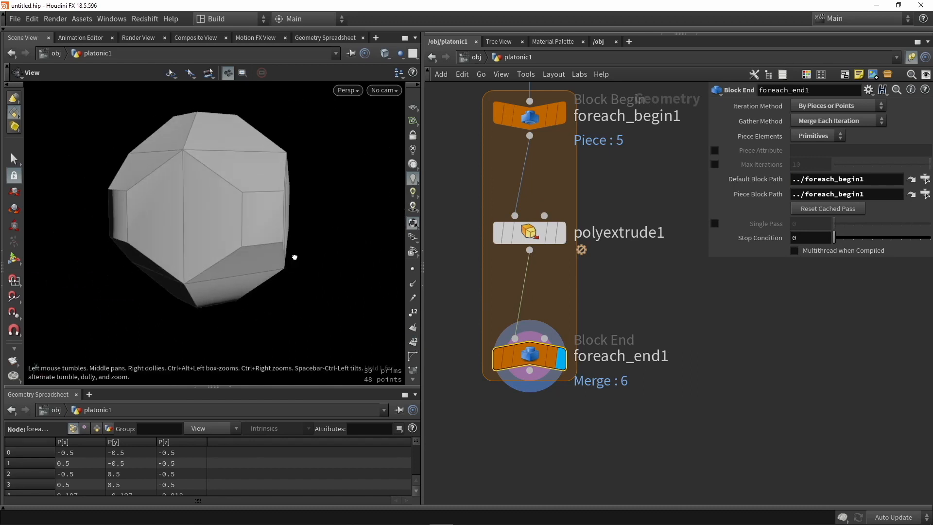
Step: Delete the PolyExtrude node from the for-each loop, leaving Block Begin wired to Block End
{"action": "middle_click_drag", "start_coordinate": [581, 184], "coordinate": [565, 230]}
{"action": "scroll", "coordinate": [565, 230], "scroll_direction": "down", "scroll_amount": 1}
{"action": "left_click_drag", "start_coordinate": [521, 270], "coordinate": [607, 267]}
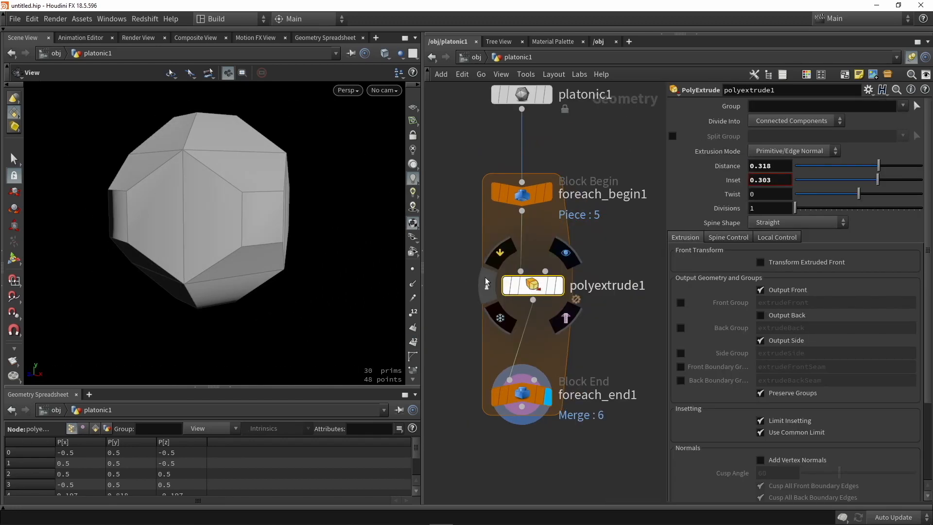
{"action": "left_click_drag", "start_coordinate": [450, 227], "coordinate": [590, 318]}
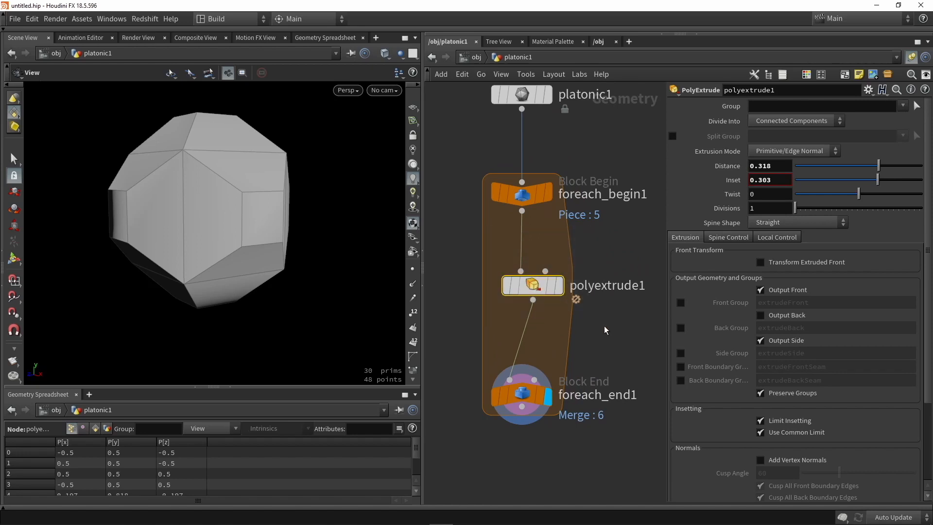
{"action": "key", "text": "Delete"}
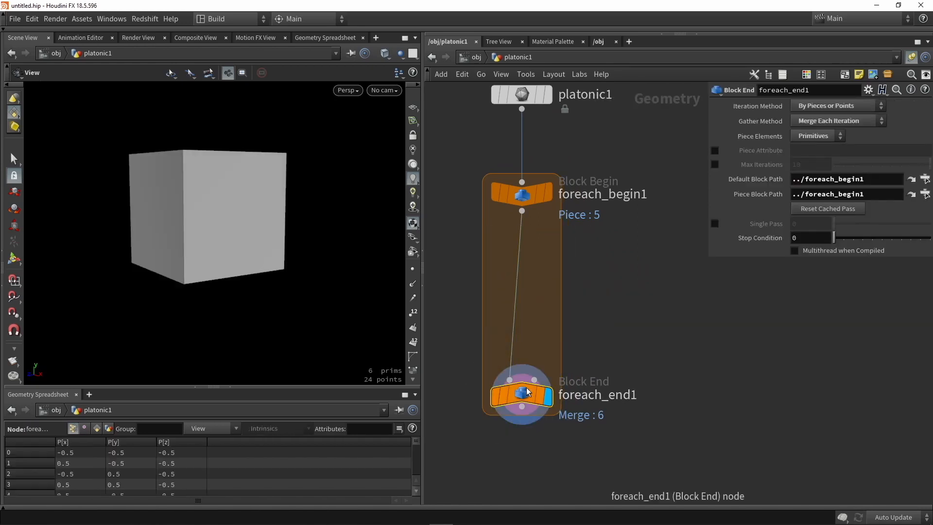
{"action": "mouse_move", "coordinate": [310, 232]}
{"action": "left_mouse_down"}
{"action": "mouse_move", "coordinate": [313, 261]}
{"action": "mouse_move", "coordinate": [308, 244]}
{"action": "left_mouse_up"}
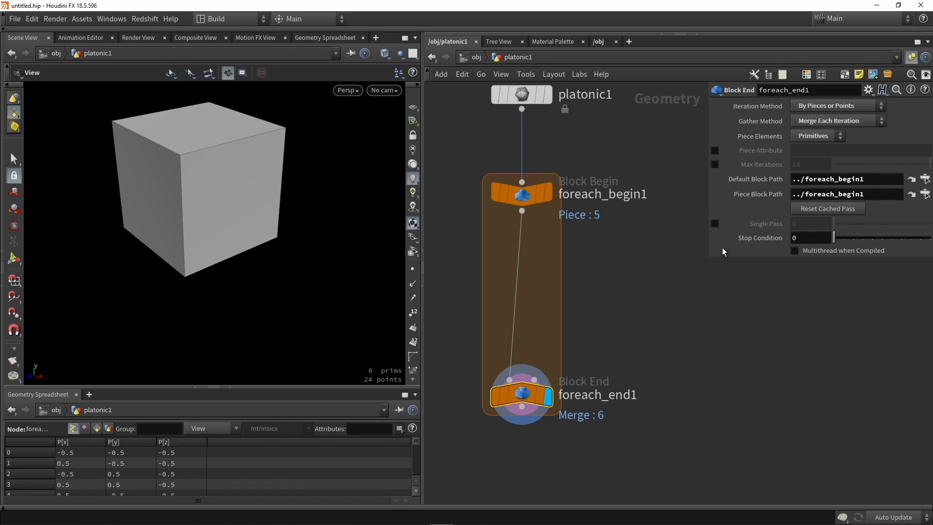
Step: Preview the loop's iterations one by one with the Block End's Single Pass option and turn the option off again
{"action": "left_click", "coordinate": [715, 223]}
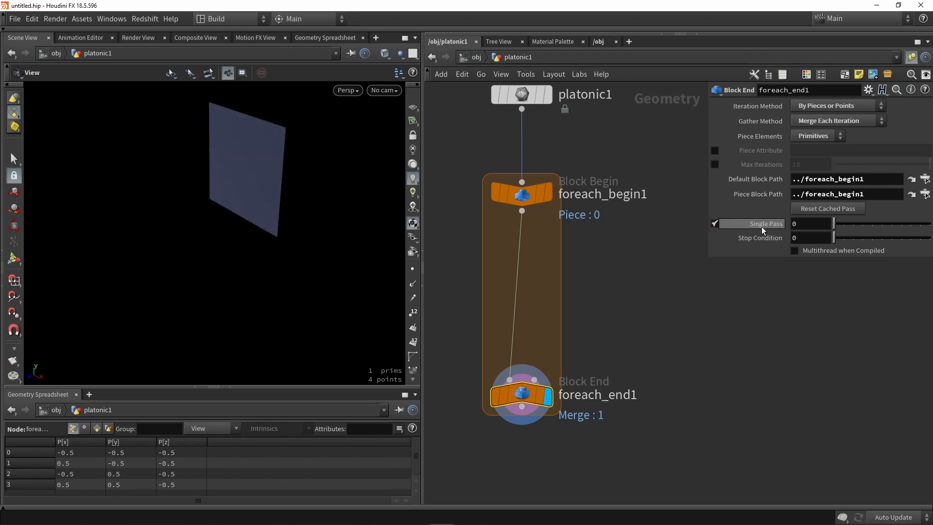
{"action": "left_click", "coordinate": [843, 225]}
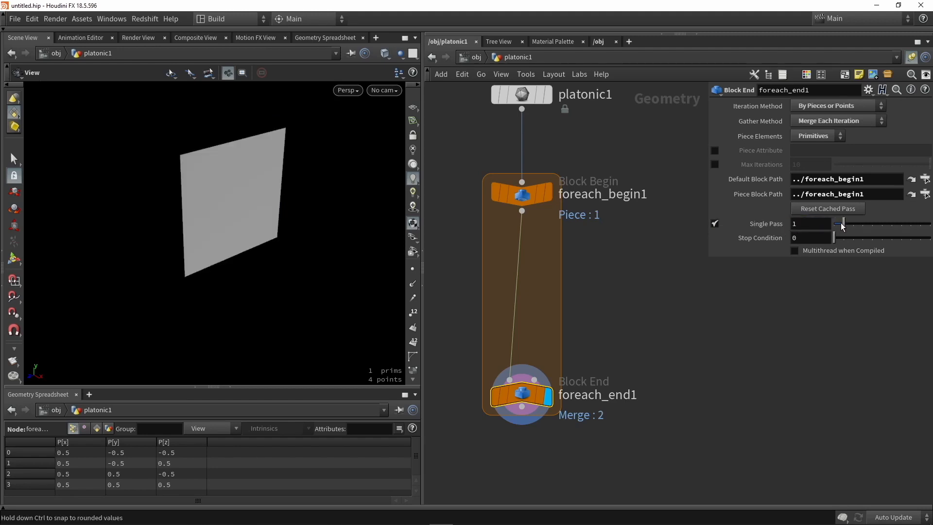
{"action": "left_click_drag", "start_coordinate": [844, 225], "coordinate": [708, 223]}
{"action": "left_click", "coordinate": [715, 223]}
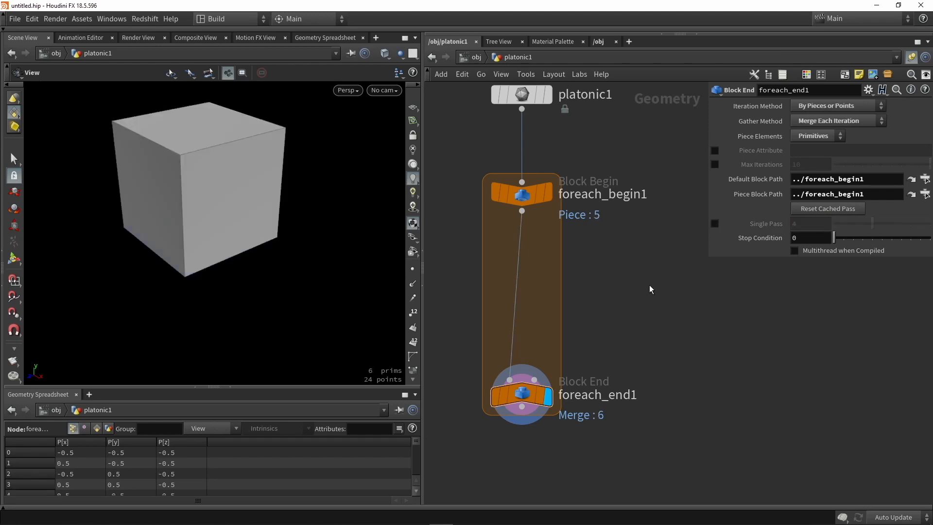
Step: Display the platonic1 cube and show its primitive numbers in the viewport
{"action": "key", "text": "h"}
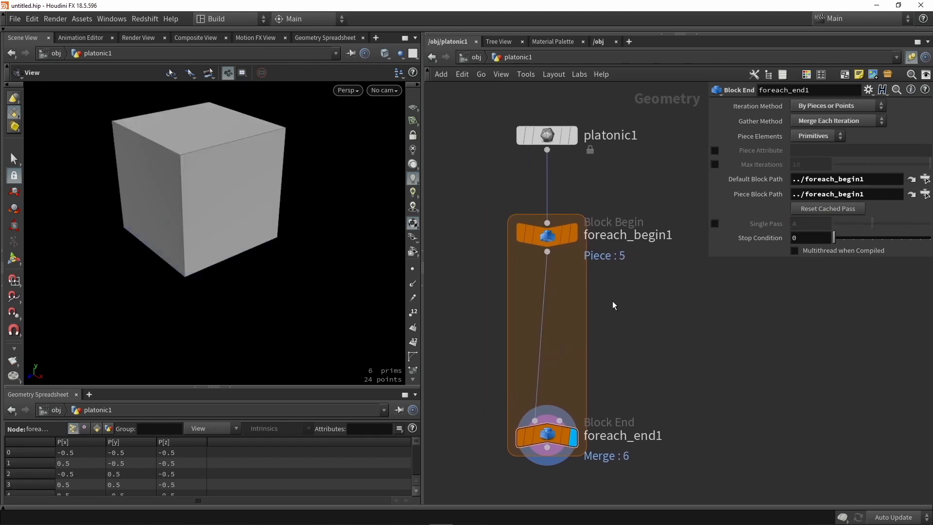
{"action": "left_click", "coordinate": [571, 138]}
{"action": "left_click", "coordinate": [548, 139]}
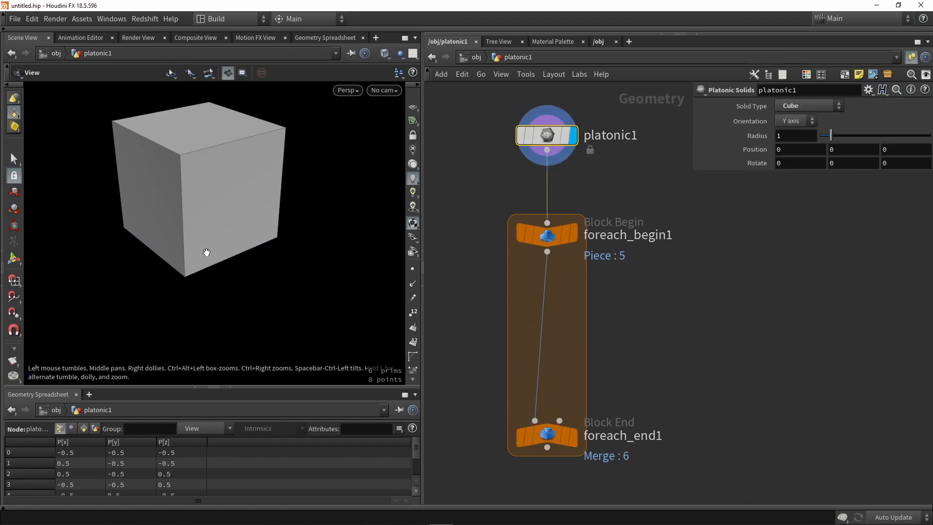
{"action": "left_click", "coordinate": [413, 343]}
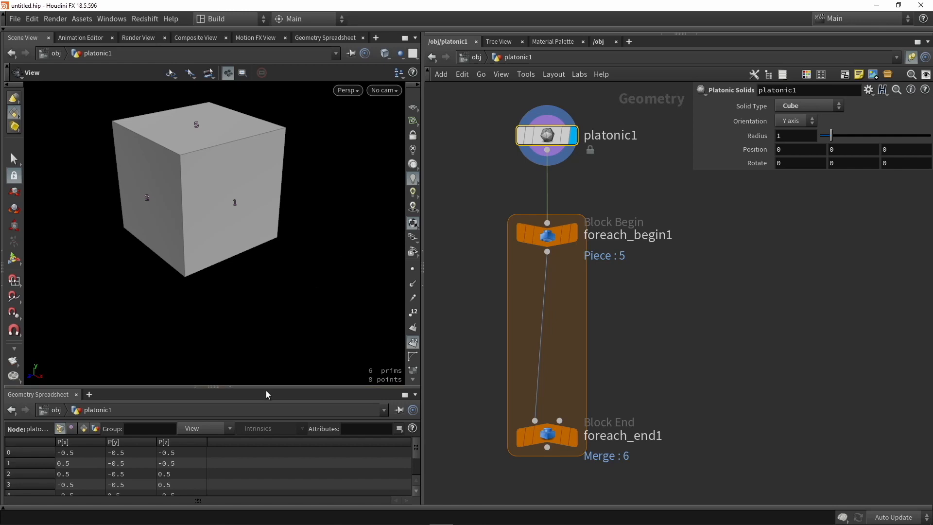
Step: Enlarge the Geometry Spreadsheet pane below the viewport and list the cube's primitives in it
{"action": "left_click_drag", "start_coordinate": [261, 387], "coordinate": [261, 315]}
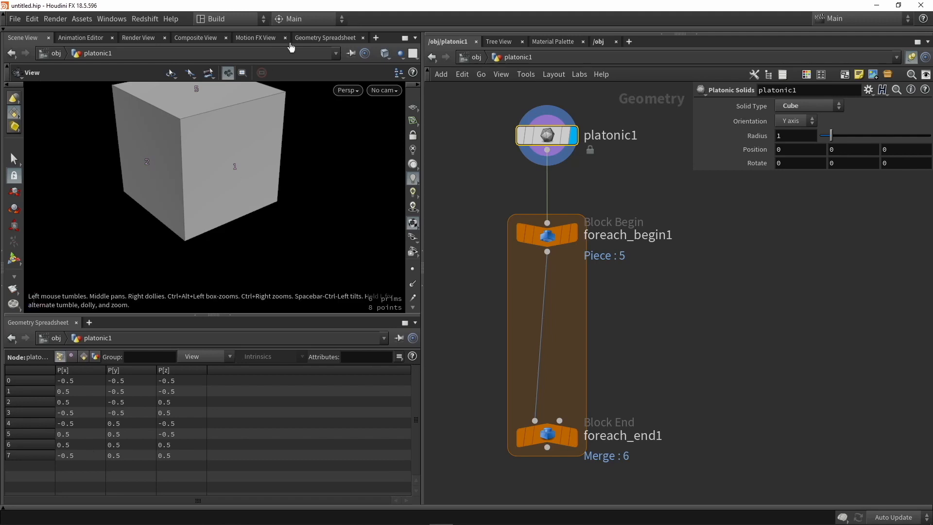
{"action": "left_click", "coordinate": [321, 38]}
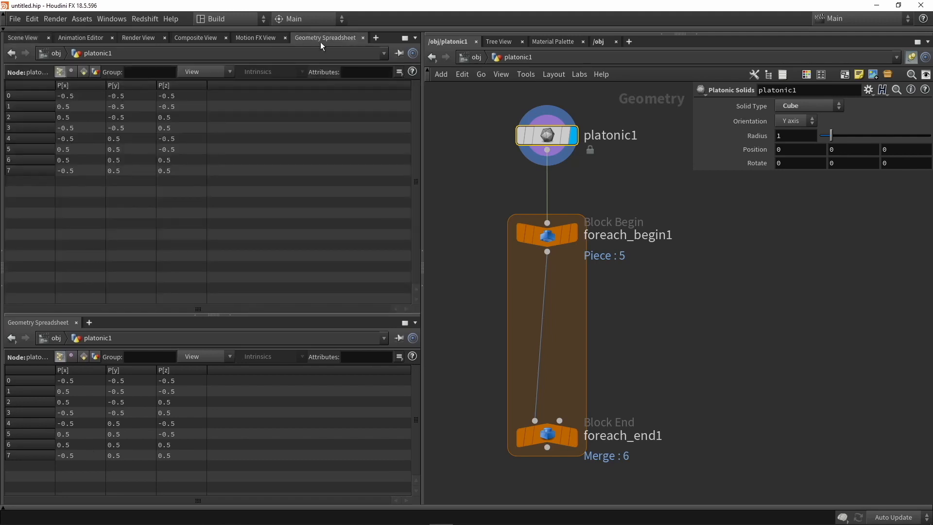
{"action": "left_click", "coordinate": [23, 38]}
{"action": "left_click", "coordinate": [415, 38]}
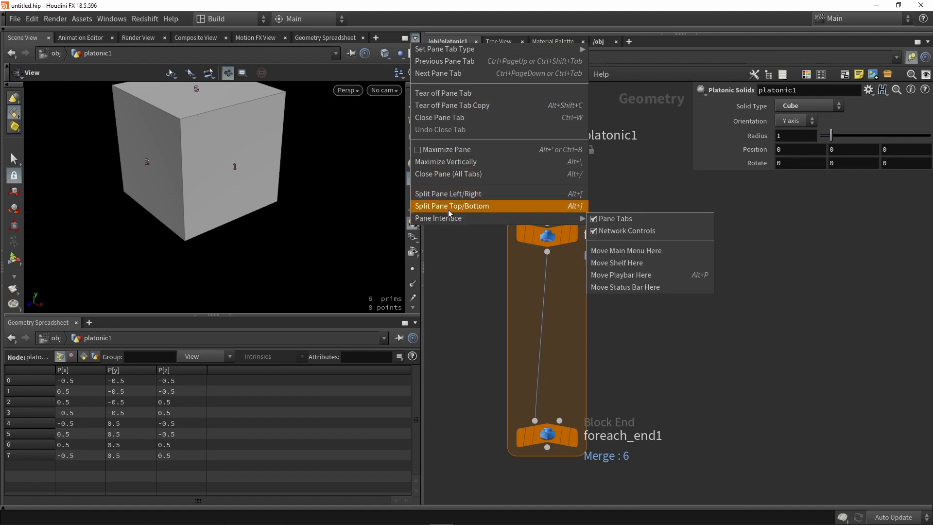
{"action": "left_click", "coordinate": [453, 284]}
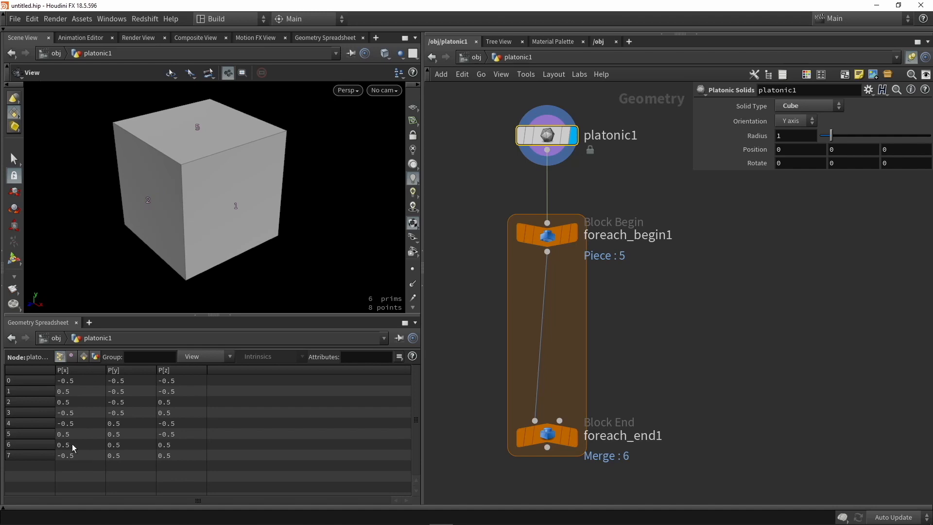
{"action": "left_click", "coordinate": [83, 357]}
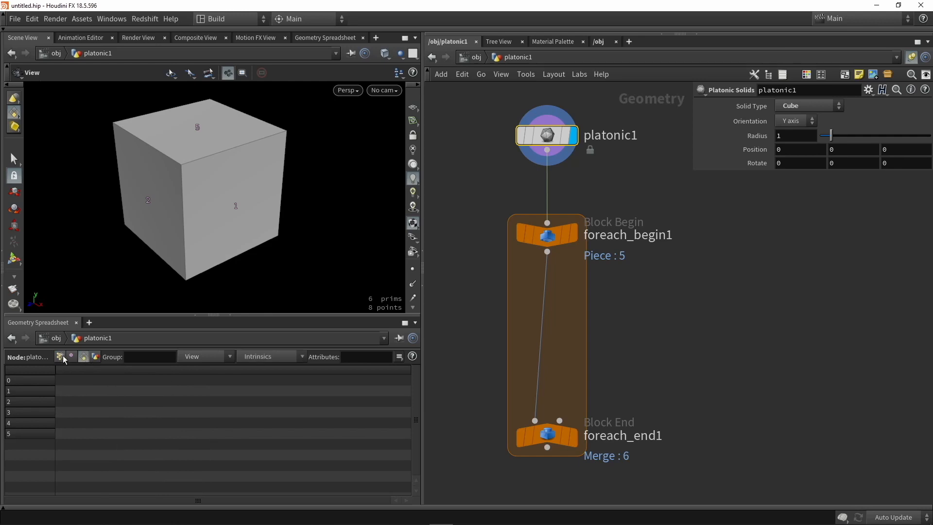
{"action": "mouse_move", "coordinate": [233, 178]}
{"action": "left_mouse_down"}
{"action": "mouse_move", "coordinate": [209, 153]}
{"action": "mouse_move", "coordinate": [224, 177]}
{"action": "mouse_move", "coordinate": [220, 187]}
{"action": "mouse_move", "coordinate": [216, 179]}
{"action": "left_mouse_up"}
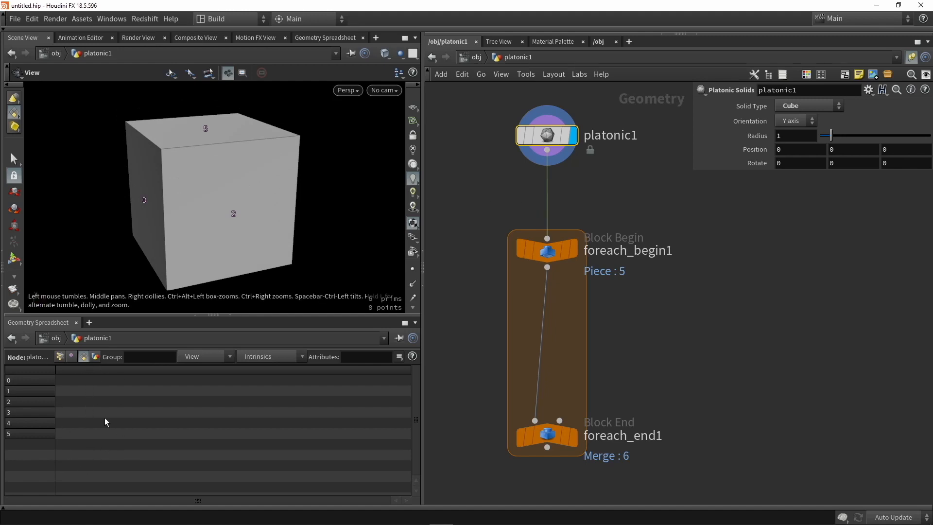
Step: Check the Block Begin's output and move the node down to make room below the cube
{"action": "left_click", "coordinate": [575, 250]}
{"action": "left_click", "coordinate": [548, 253]}
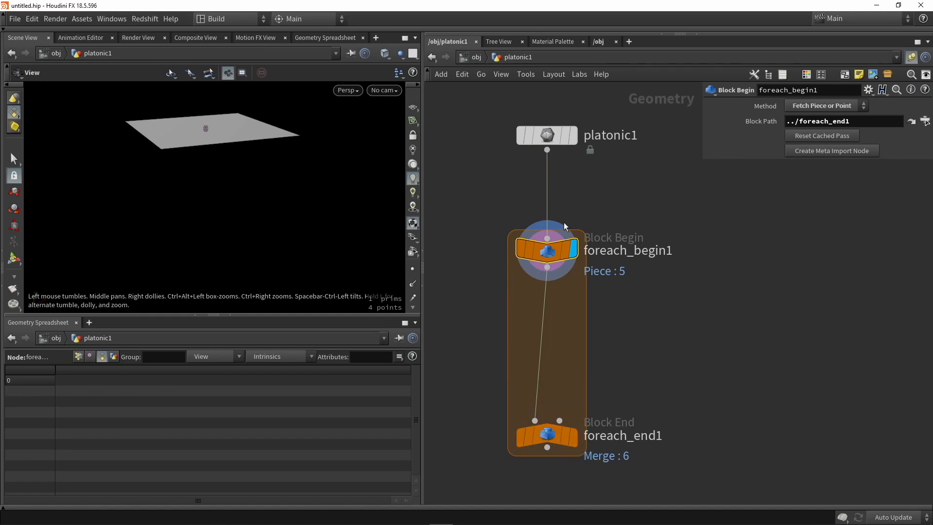
{"action": "left_click_drag", "start_coordinate": [548, 258], "coordinate": [548, 305]}
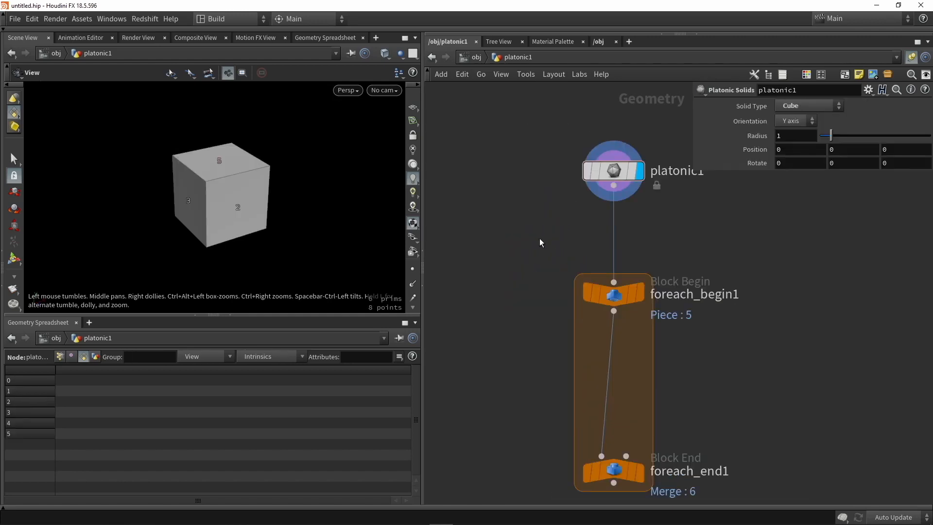
Step: Insert an Attribute Wrangle between the platonic1 cube and the Block Begin node
{"action": "key", "text": "Tab"}
{"action": "type", "text": "wra"}
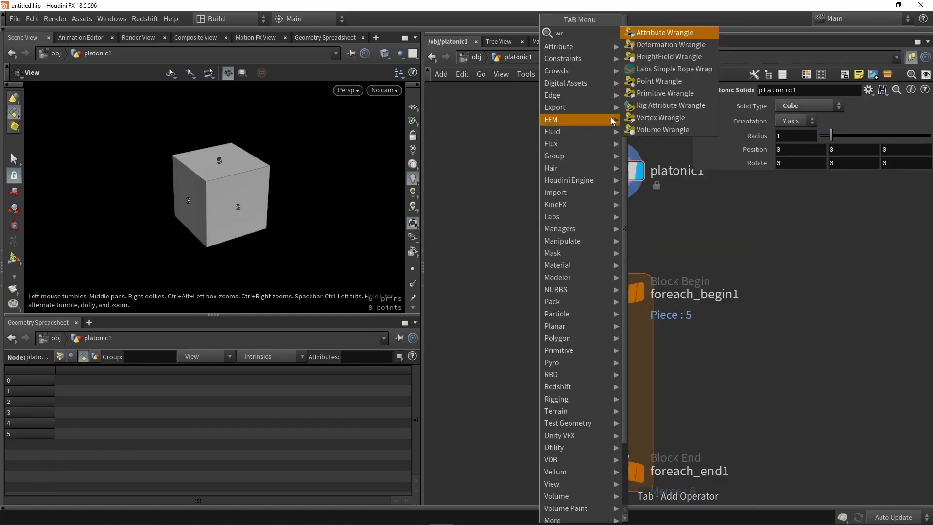
{"action": "left_click", "coordinate": [660, 32]}
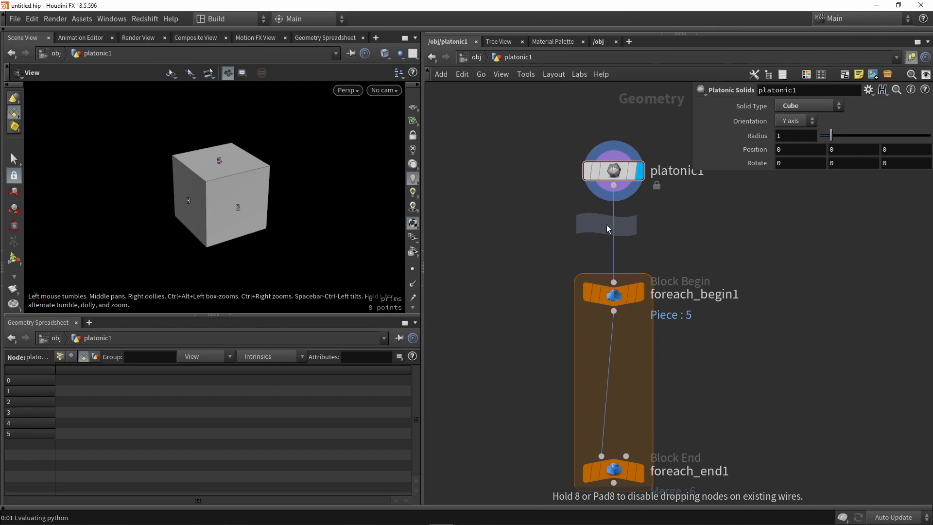
{"action": "left_click", "coordinate": [606, 224]}
{"action": "scroll", "coordinate": [508, 229], "scroll_direction": "up", "scroll_amount": 2}
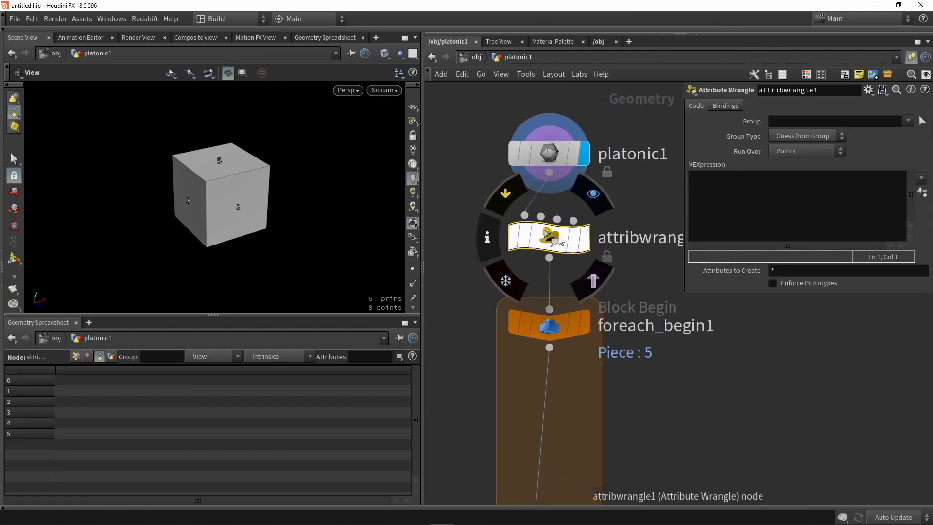
Step: Display the Attribute Wrangle's output and set it to run over Primitives
{"action": "left_click", "coordinate": [808, 187]}
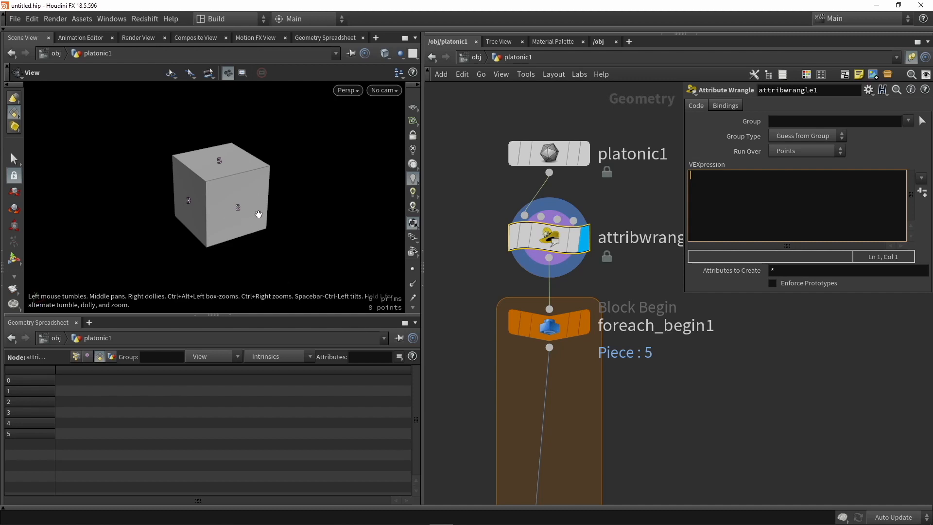
{"action": "left_click", "coordinate": [786, 151]}
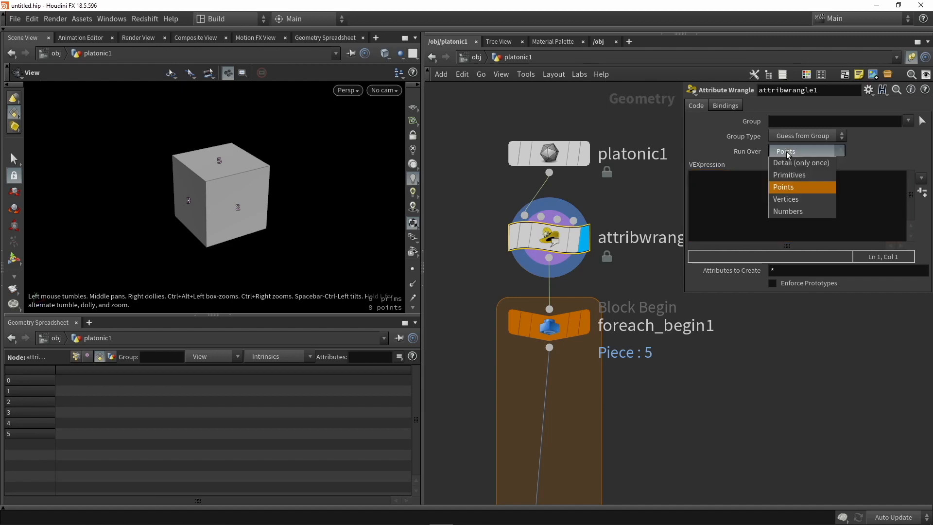
{"action": "left_click", "coordinate": [798, 176]}
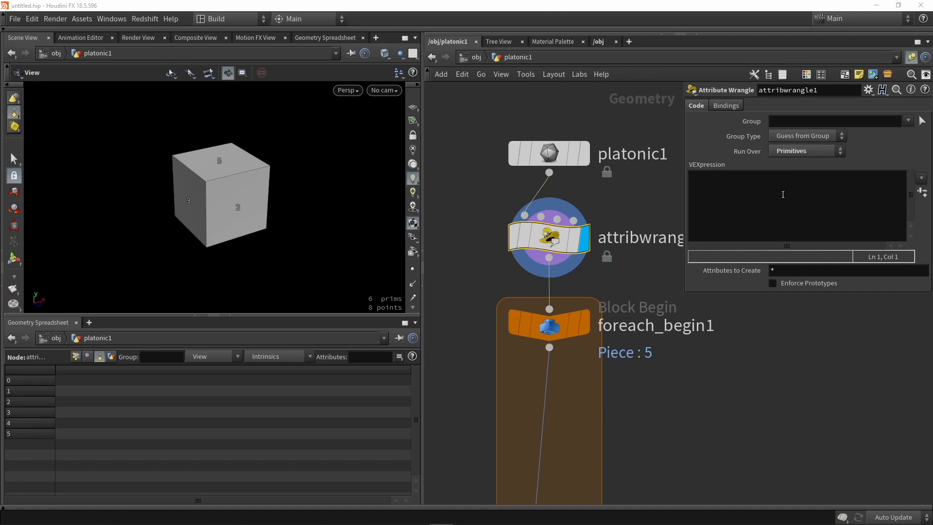
{"action": "left_click", "coordinate": [735, 203]}
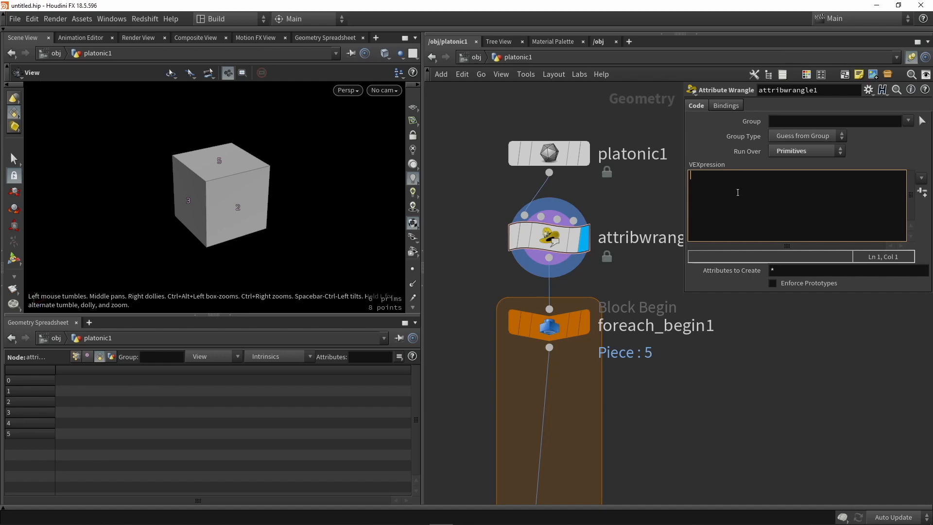
{"action": "type", "text": "@My_value = 1;"}
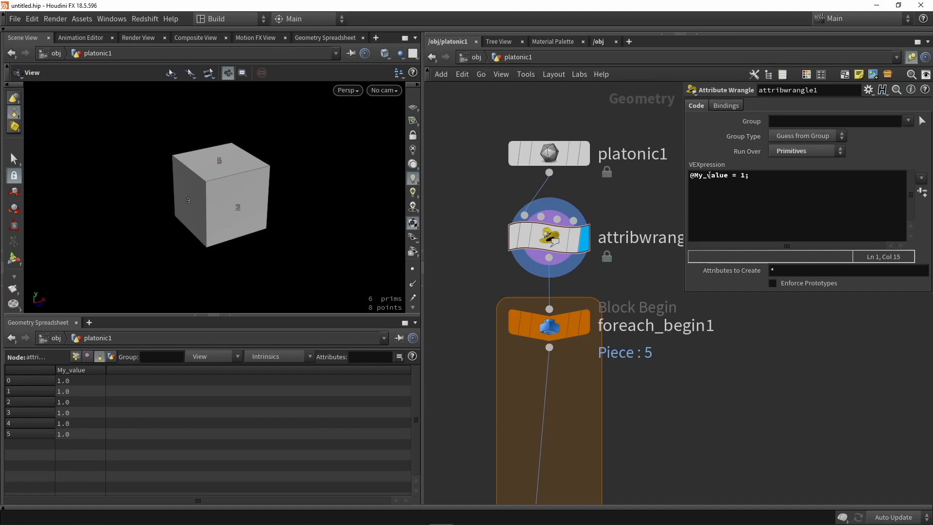
{"action": "left_click_drag", "start_coordinate": [691, 175], "coordinate": [730, 176]}
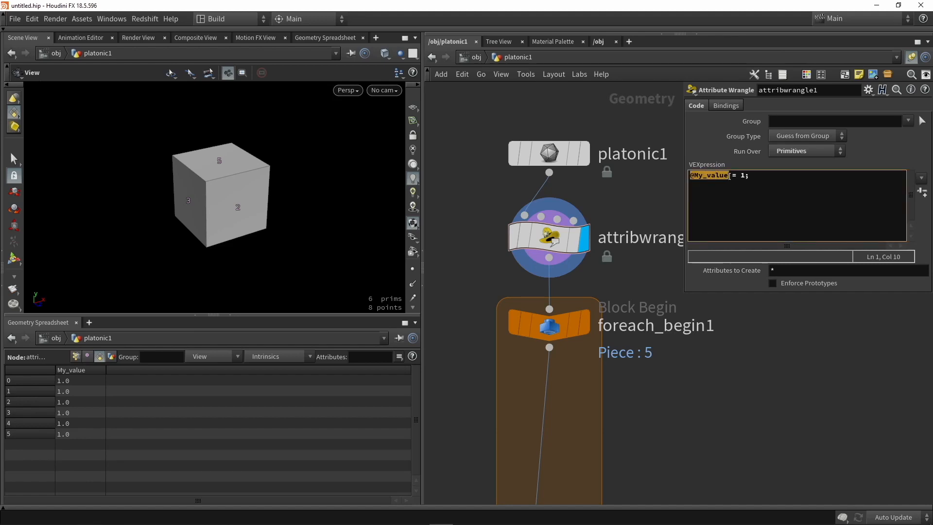
{"action": "left_click", "coordinate": [733, 192]}
Step: Make My_value an integer by changing the code to "i@My_value = 1;" and highlight its values in the spreadsheet
{"action": "left_click", "coordinate": [694, 176]}
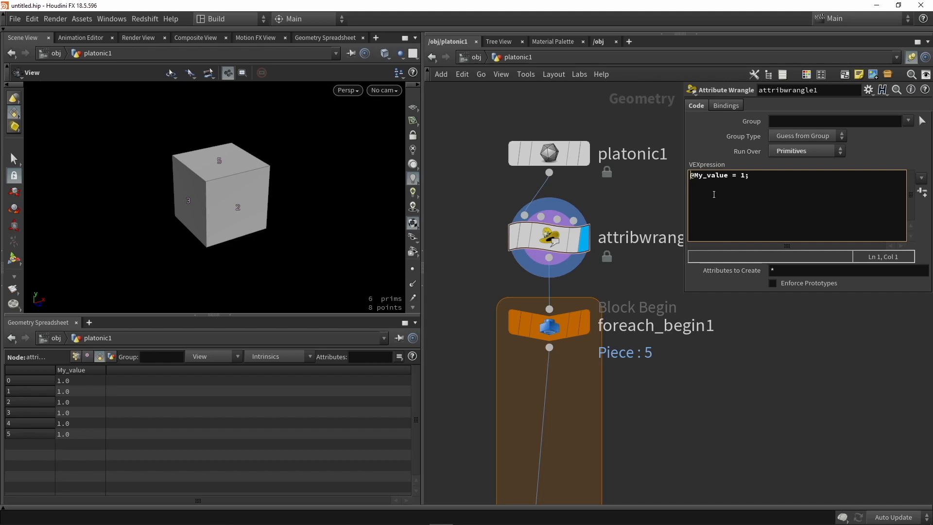
{"action": "type", "text": "i"}
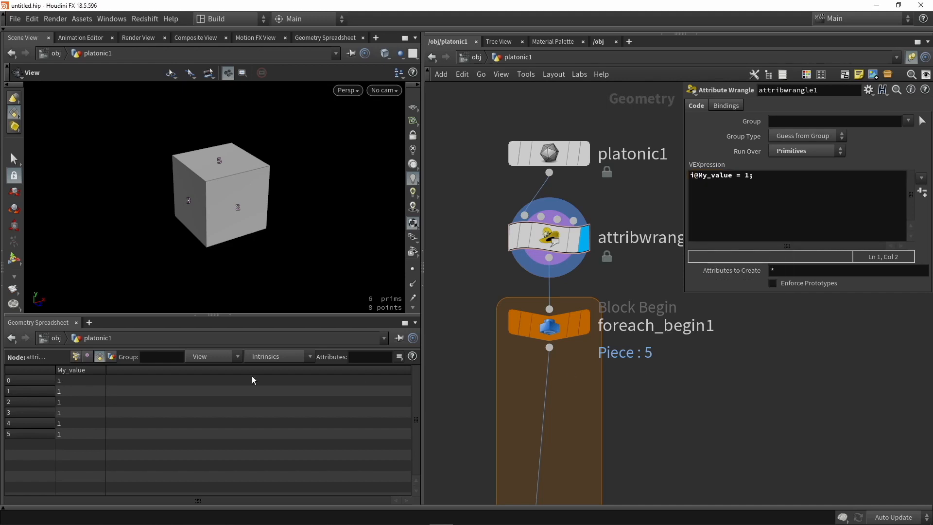
{"action": "left_click_drag", "start_coordinate": [66, 381], "coordinate": [80, 453]}
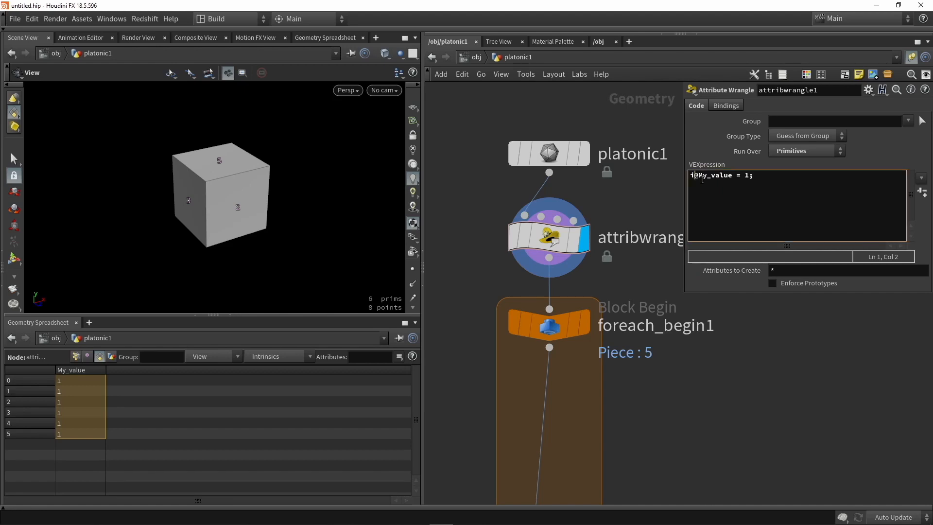
Step: Turn My_value into a string attribute by changing the VEX code to s@My_value = "1 test";
{"action": "key", "text": "BackSpace"}
{"action": "type", "text": "s"}
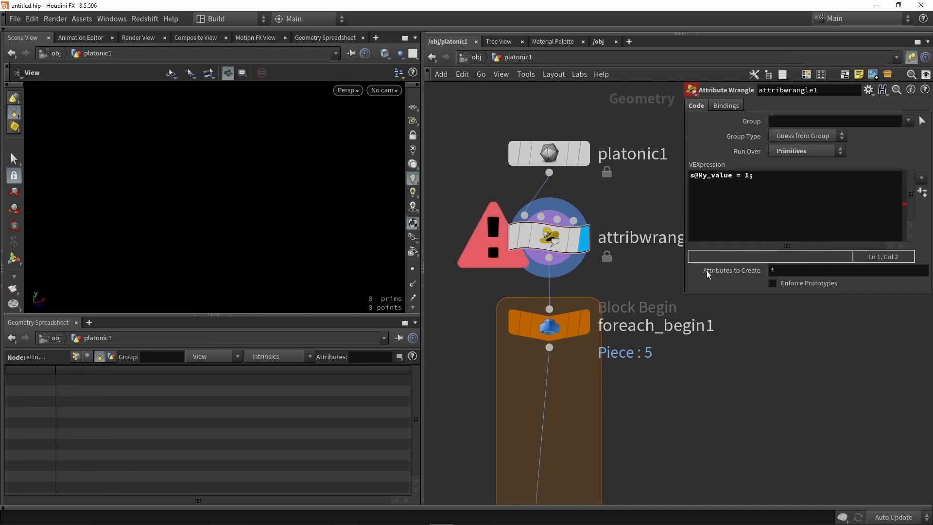
{"action": "double_click", "coordinate": [749, 175]}
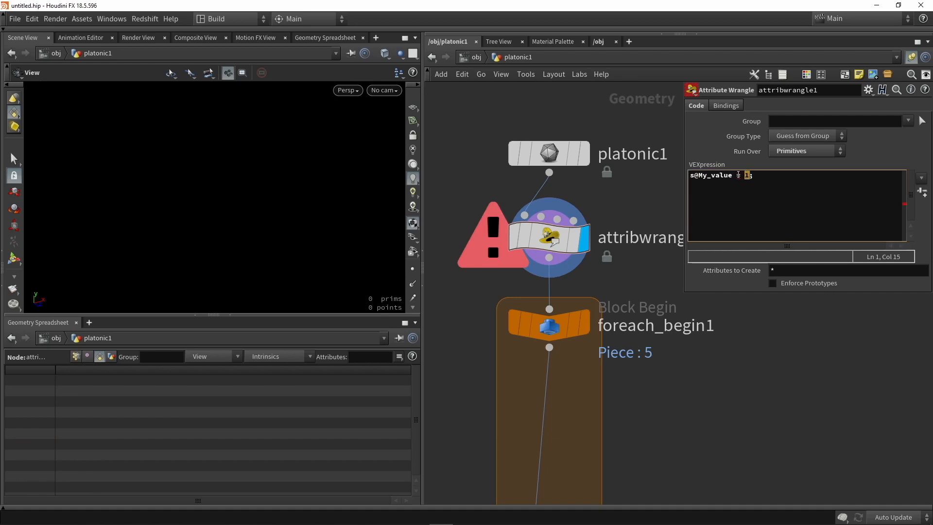
{"action": "mouse_move", "coordinate": [739, 175]}
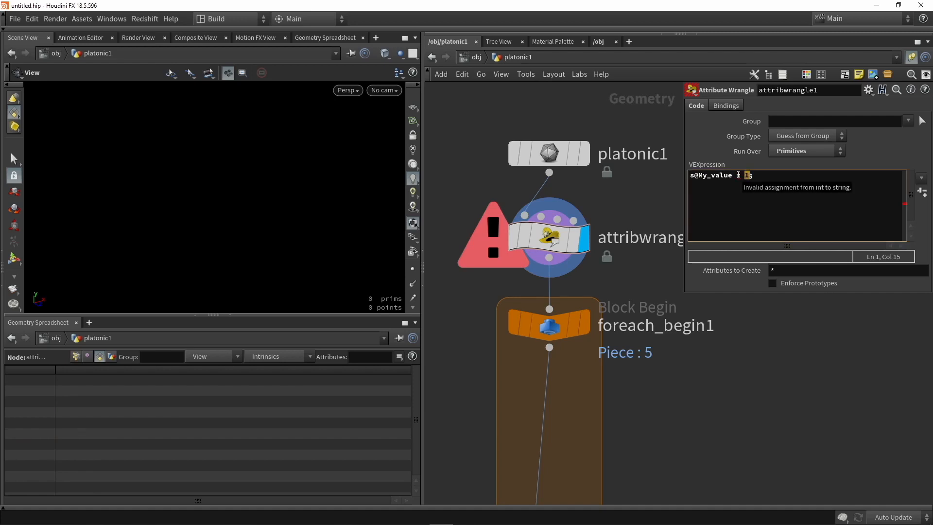
{"action": "key", "text": "BackSpace"}
{"action": "type", "text": "\""}
{"action": "key", "text": "Right"}
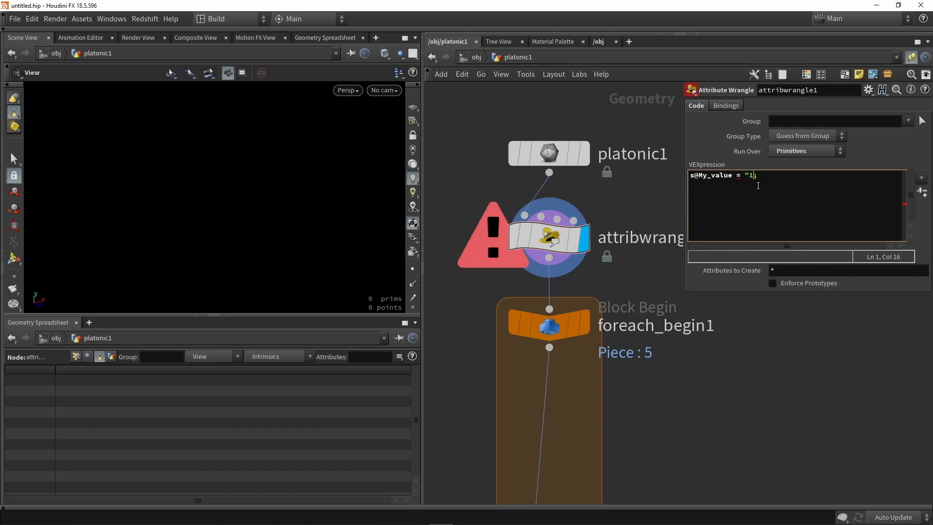
{"action": "type", "text": "\""}
{"action": "key", "text": "Left"}
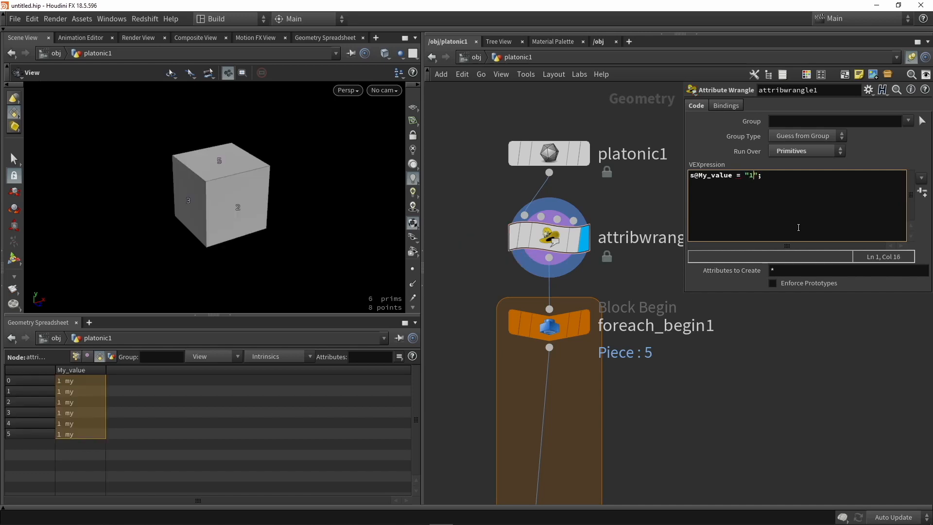
{"action": "type", "text": "test"}
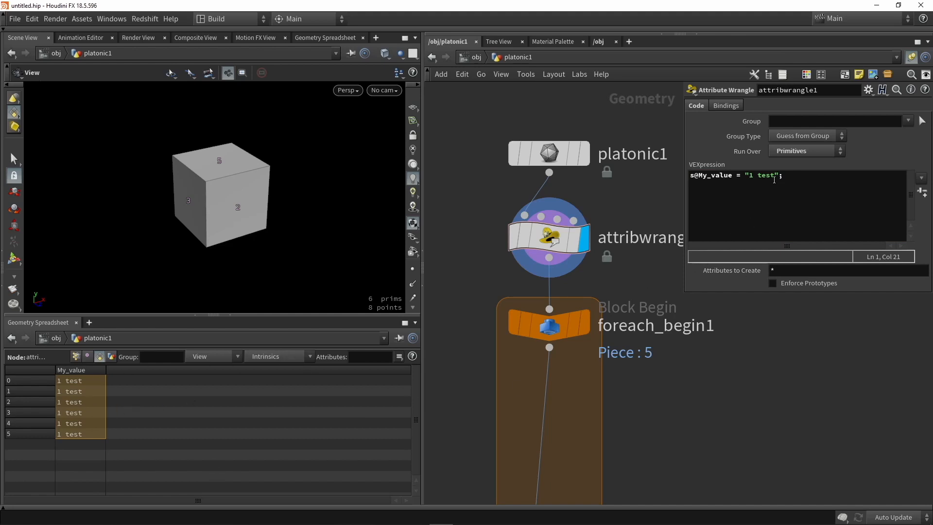
Step: Clear all the VEX code from the Attribute Wrangle
{"action": "left_click_drag", "start_coordinate": [798, 177], "coordinate": [606, 180]}
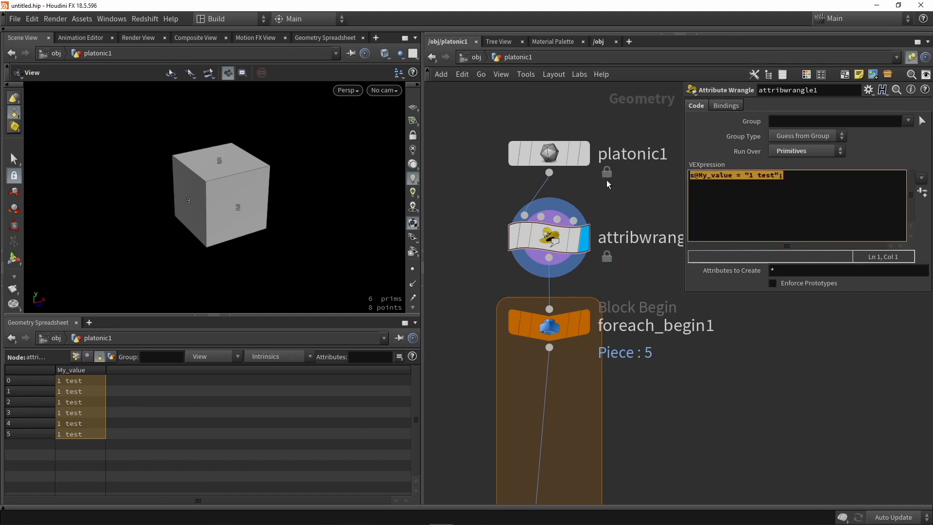
{"action": "key", "text": "BackSpace"}
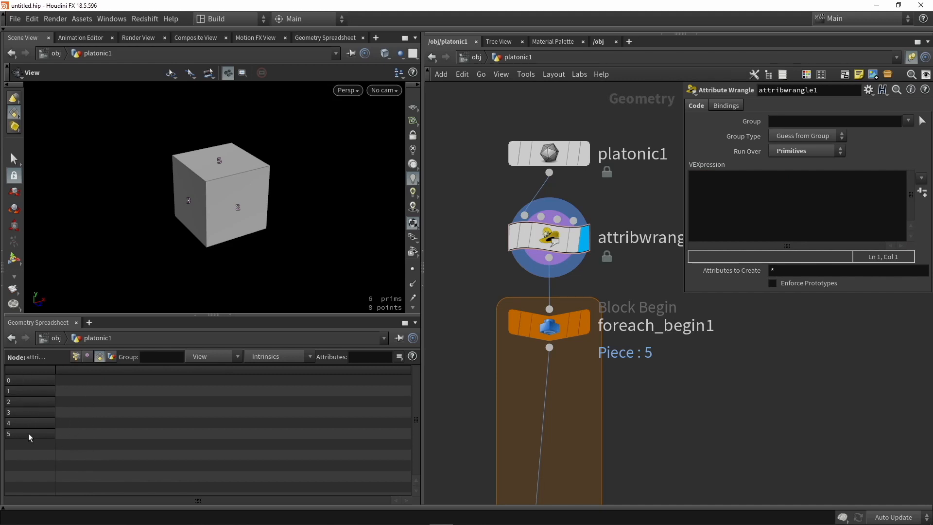
{"action": "left_click", "coordinate": [767, 188]}
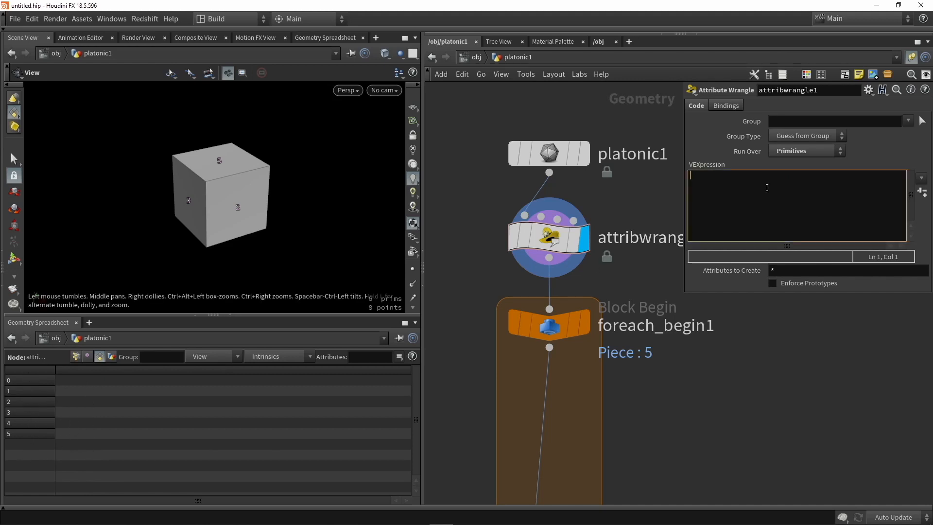
{"action": "type", "text": "@Number "}
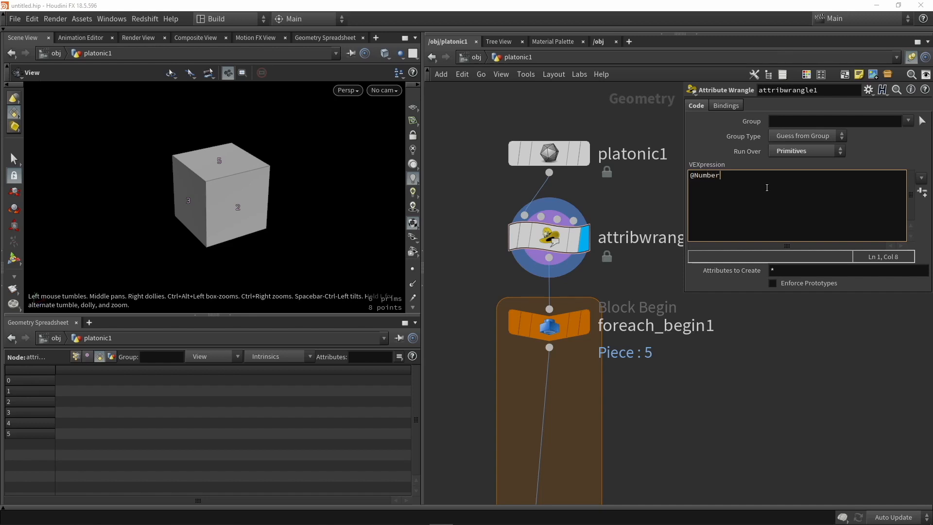
{"action": "type", "text": "= @pri"}
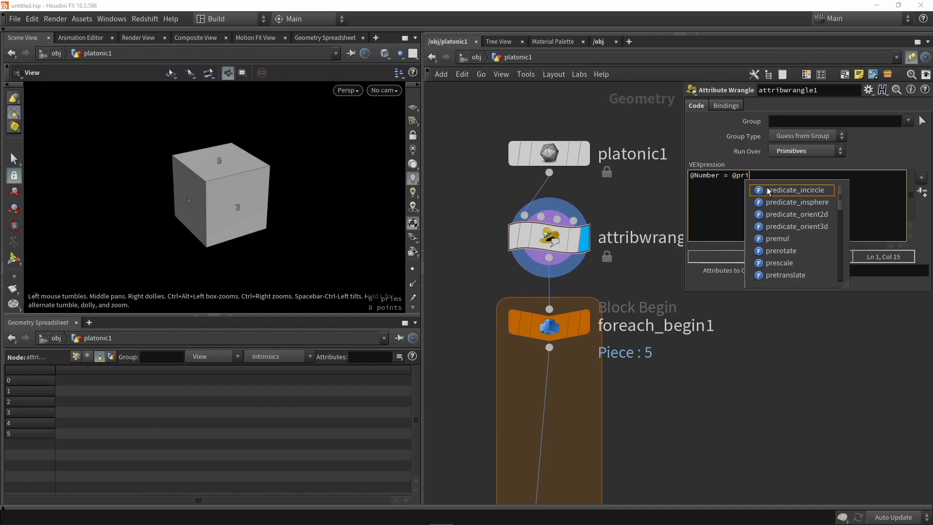
{"action": "type", "text": "mnum;"}
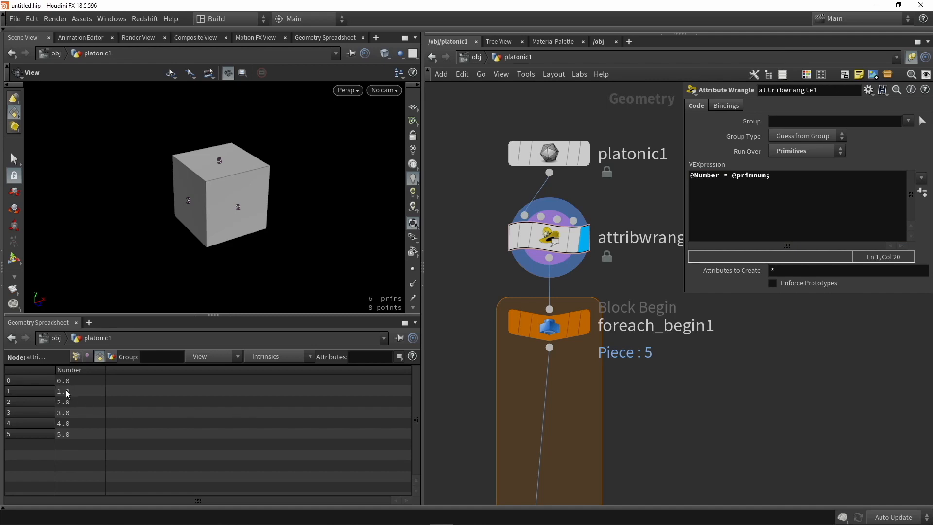
{"action": "left_click", "coordinate": [80, 434]}
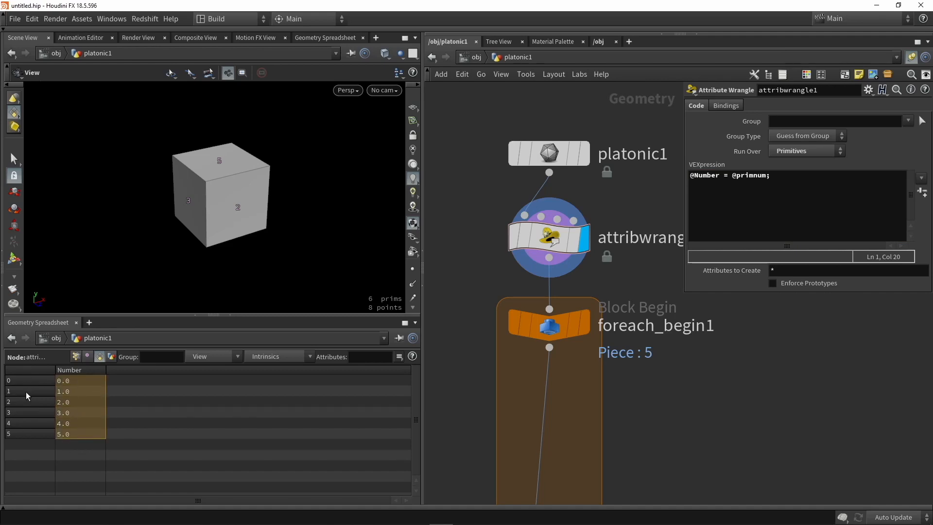
{"action": "left_click", "coordinate": [82, 411]}
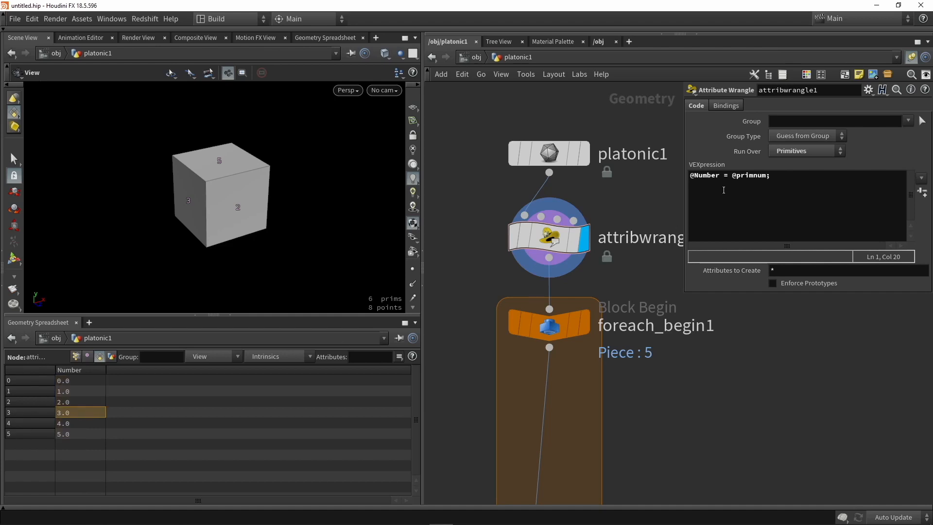
{"action": "left_click_drag", "start_coordinate": [731, 176], "coordinate": [758, 175]}
{"action": "left_click", "coordinate": [185, 396]}
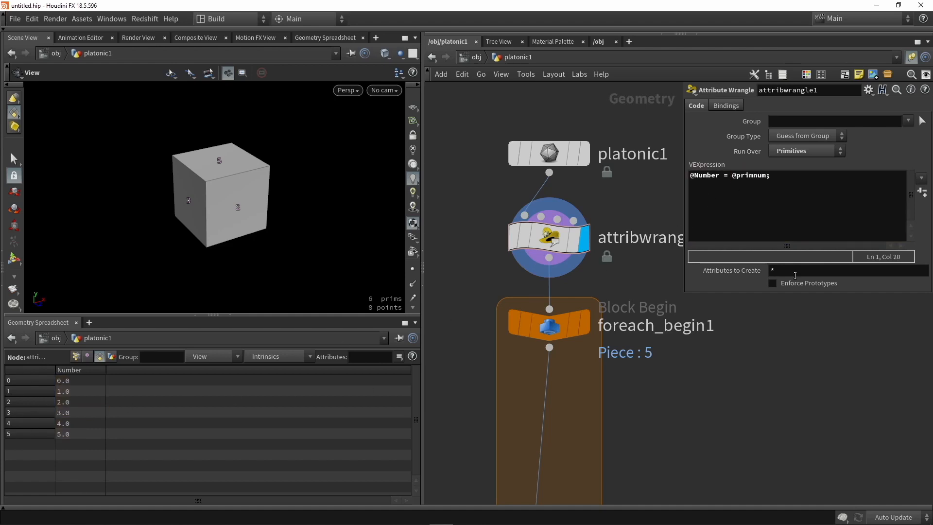
{"action": "left_click", "coordinate": [690, 176]}
{"action": "type", "text": "i"}
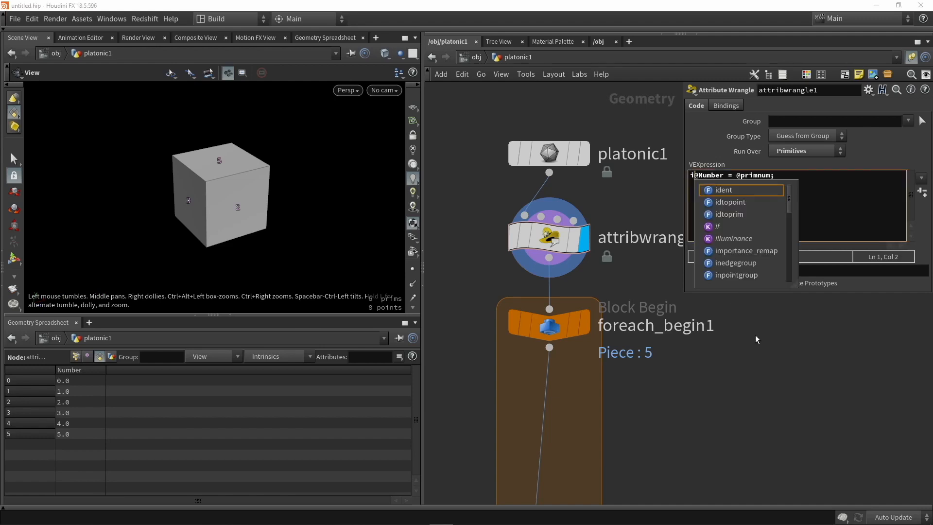
{"action": "left_click", "coordinate": [764, 357]}
{"action": "left_click_drag", "start_coordinate": [85, 383], "coordinate": [84, 432]}
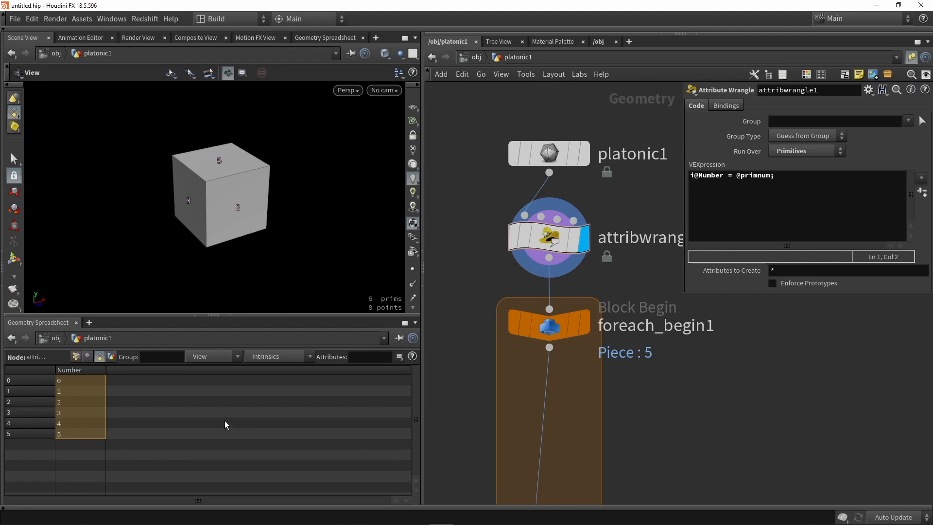
{"action": "left_click", "coordinate": [59, 381]}
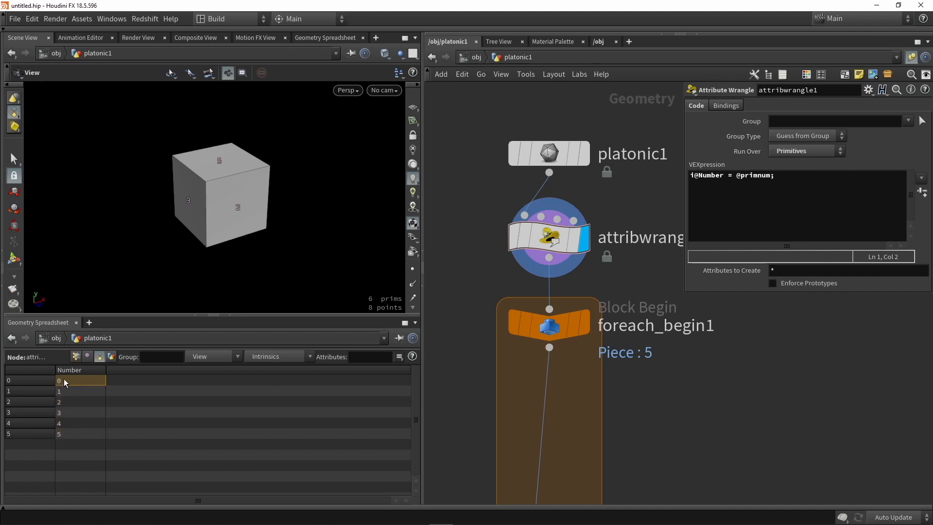
{"action": "left_click", "coordinate": [780, 181]}
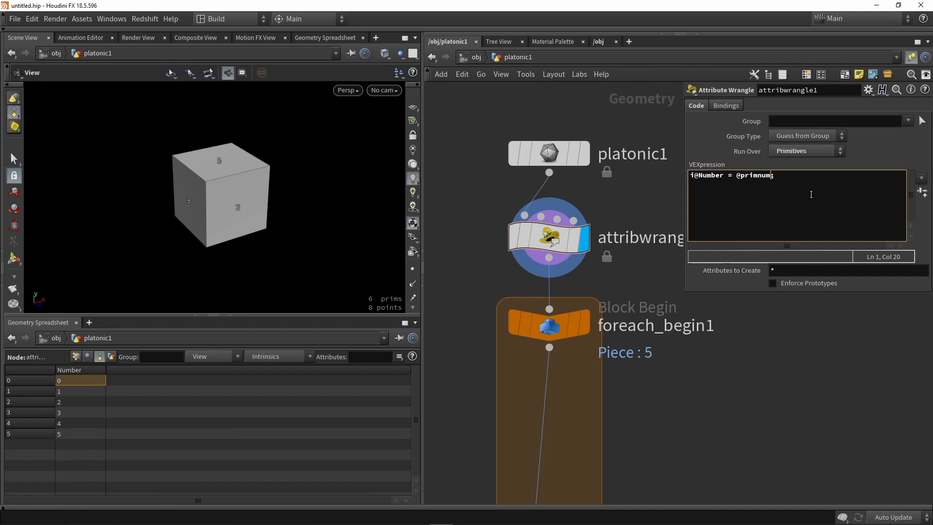
{"action": "type", "text": "+ 1"}
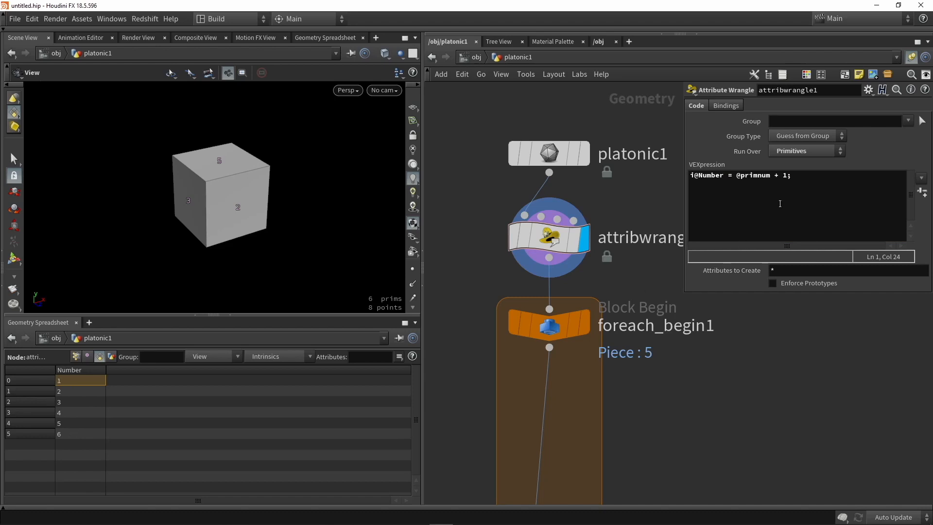
{"action": "left_click_drag", "start_coordinate": [788, 176], "coordinate": [734, 177]}
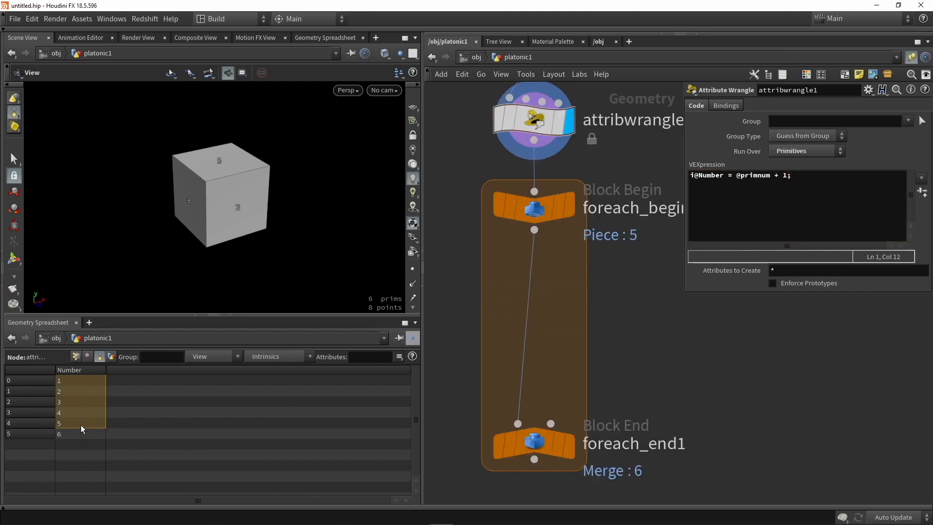
{"action": "left_click_drag", "start_coordinate": [76, 380], "coordinate": [75, 442]}
Step: Display the output of foreach_end1, switch the display to foreach_begin1, and examine its single face and Number value
{"action": "left_click", "coordinate": [570, 440]}
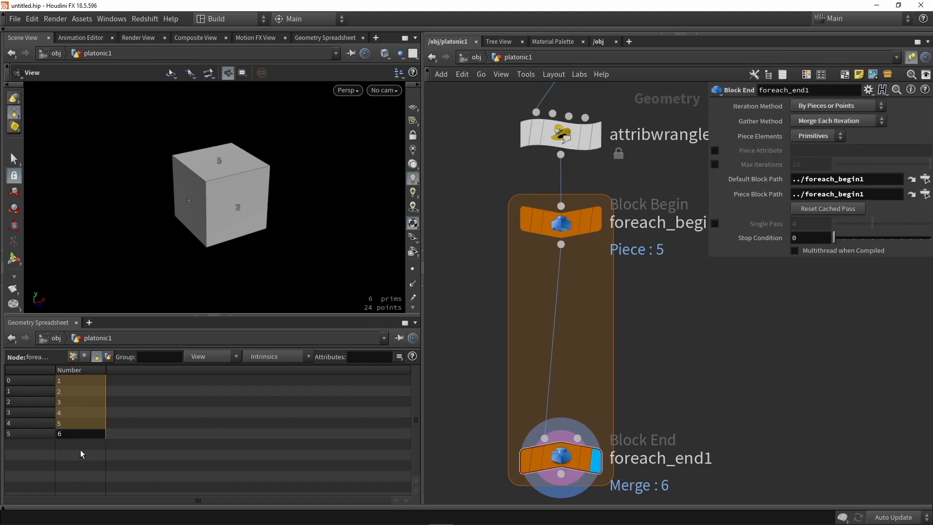
{"action": "left_click", "coordinate": [597, 226]}
{"action": "left_click", "coordinate": [579, 230]}
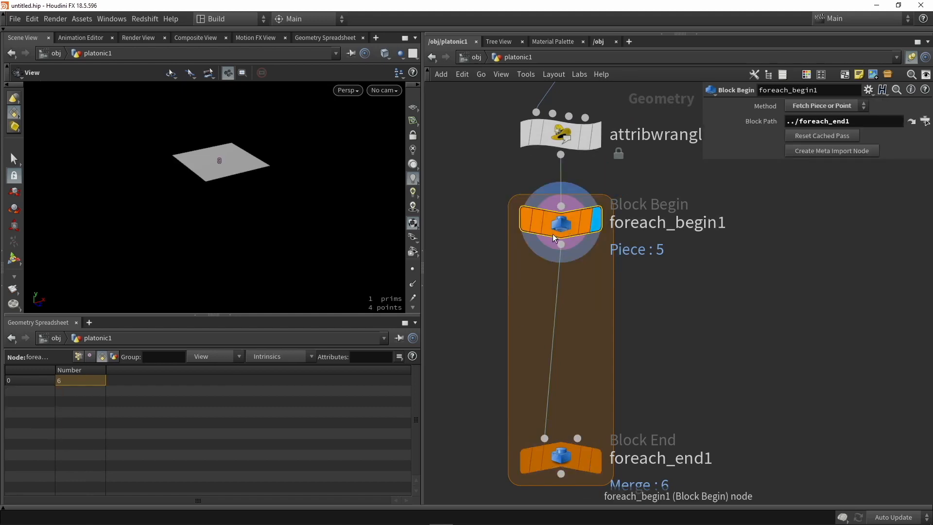
{"action": "left_click_drag", "start_coordinate": [215, 147], "coordinate": [213, 140]}
{"action": "scroll", "coordinate": [213, 140], "scroll_direction": "up", "scroll_amount": 2}
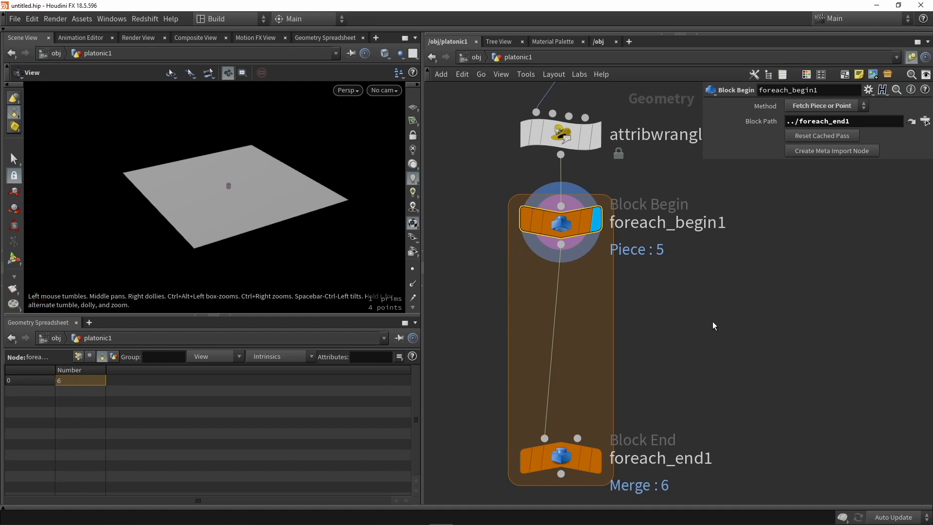
Step: Add a Font node beside the For-Each loop, display it, and set its text to "test"
{"action": "middle_click_drag", "start_coordinate": [599, 344], "coordinate": [761, 350]}
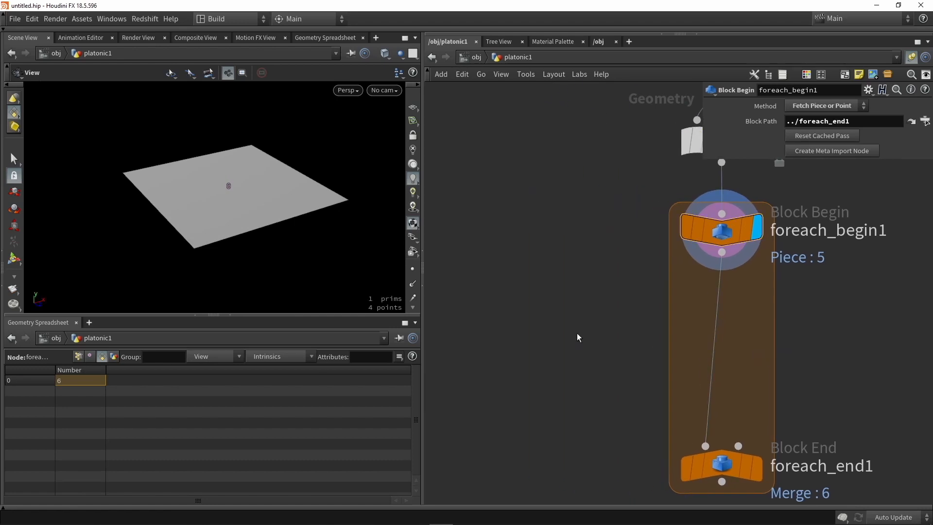
{"action": "key", "text": "Tab"}
{"action": "type", "text": "font"}
{"action": "key", "text": "Return"}
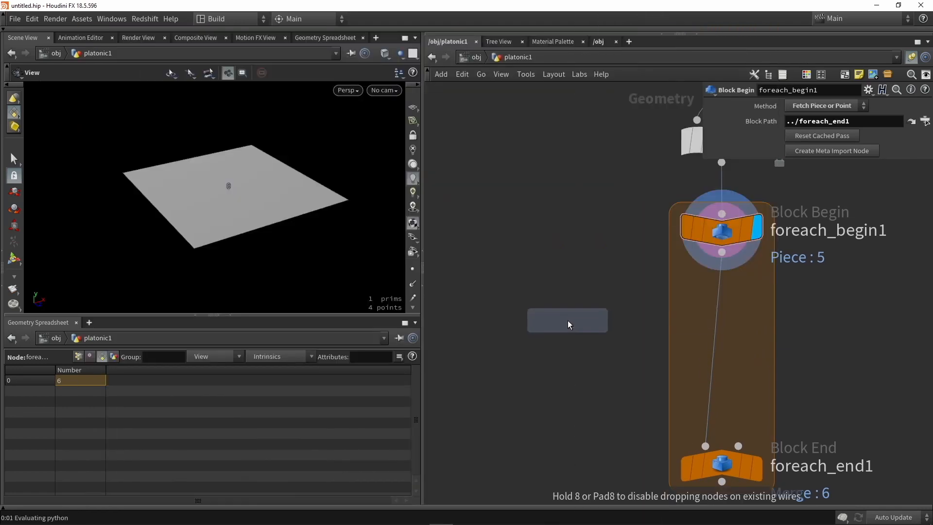
{"action": "left_click", "coordinate": [568, 320]}
{"action": "mouse_move", "coordinate": [547, 319]}
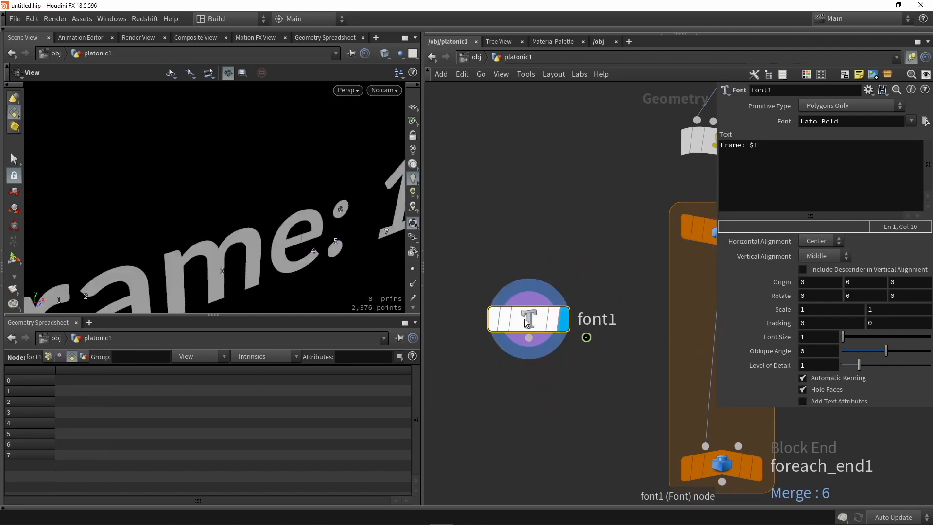
{"action": "key", "text": "g"}
{"action": "scroll", "coordinate": [335, 159], "scroll_direction": "down", "scroll_amount": 3}
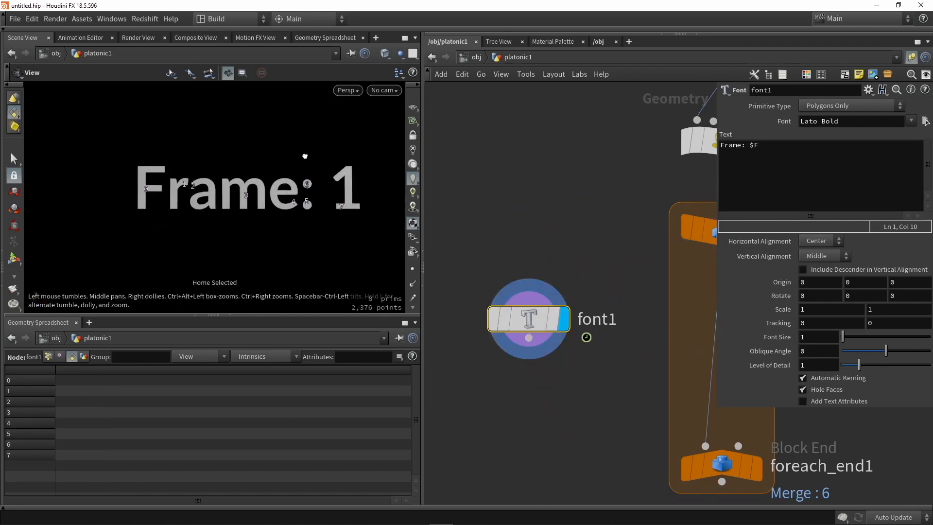
{"action": "middle_click_drag", "start_coordinate": [304, 156], "coordinate": [252, 191]}
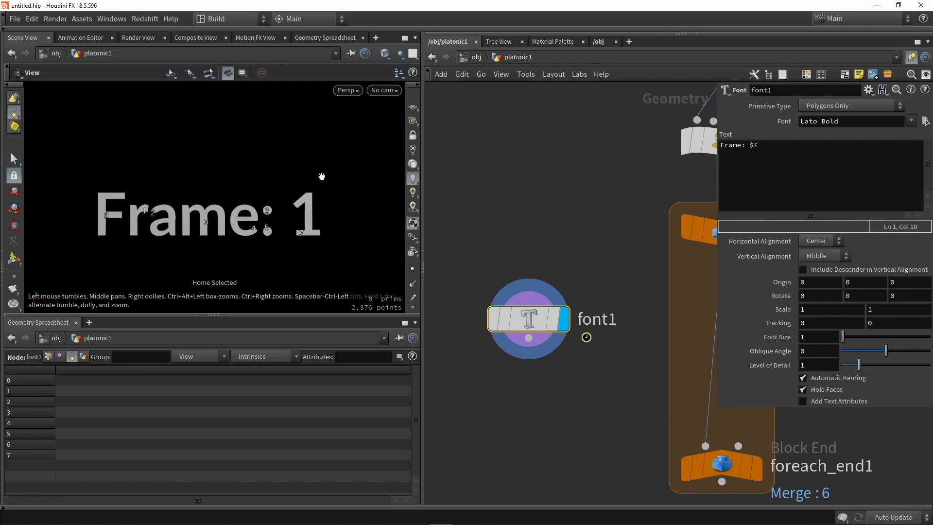
{"action": "left_click_drag", "start_coordinate": [778, 150], "coordinate": [673, 148]}
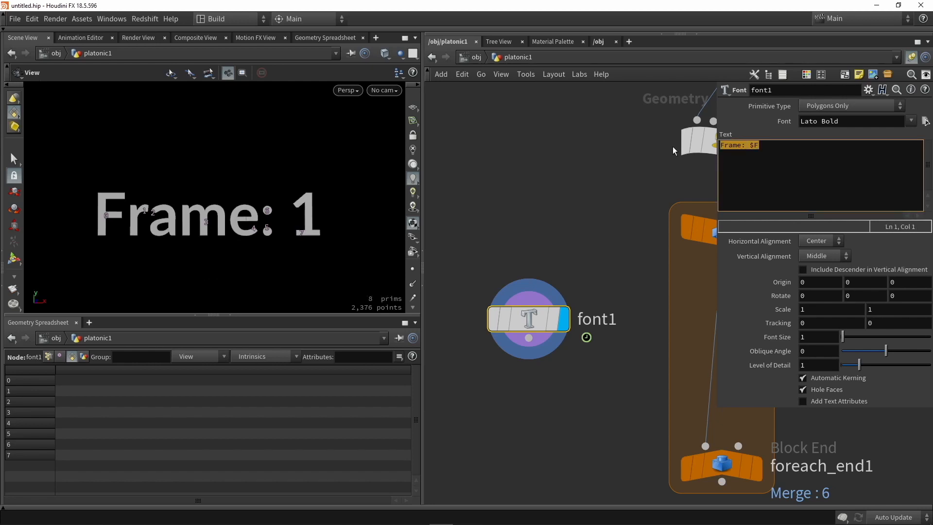
{"action": "type", "text": "test"}
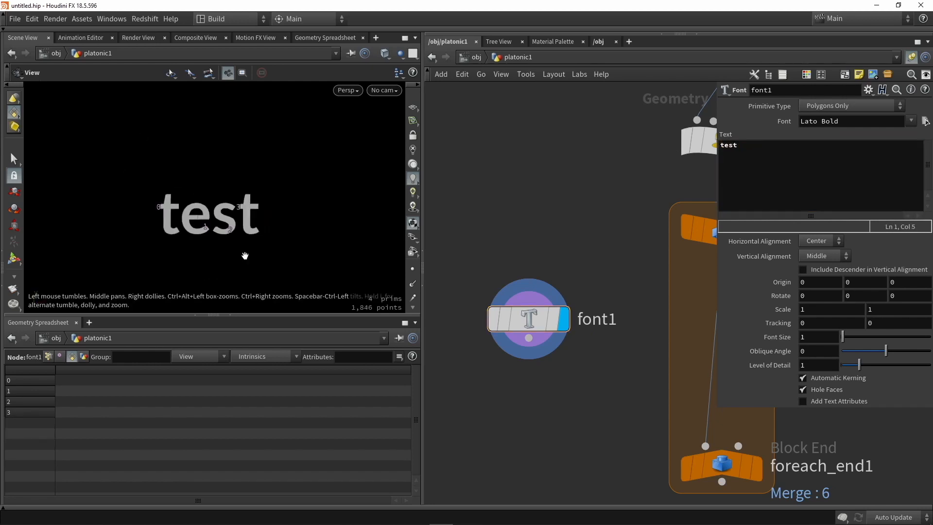
Step: Add a spare input to font1 and point it to ../foreach_begin1
{"action": "middle_click_drag", "start_coordinate": [567, 248], "coordinate": [504, 242]}
{"action": "scroll", "coordinate": [551, 238], "scroll_direction": "down", "scroll_amount": 3}
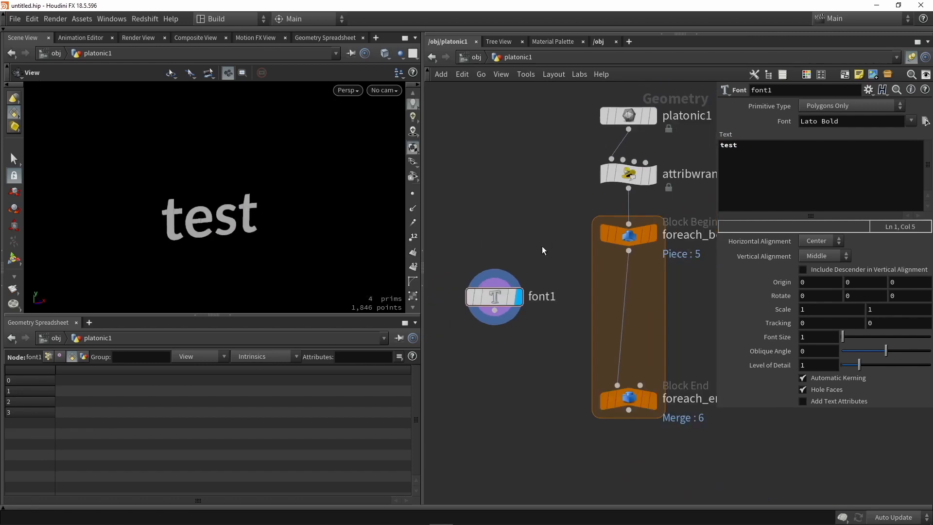
{"action": "left_click", "coordinate": [618, 241]}
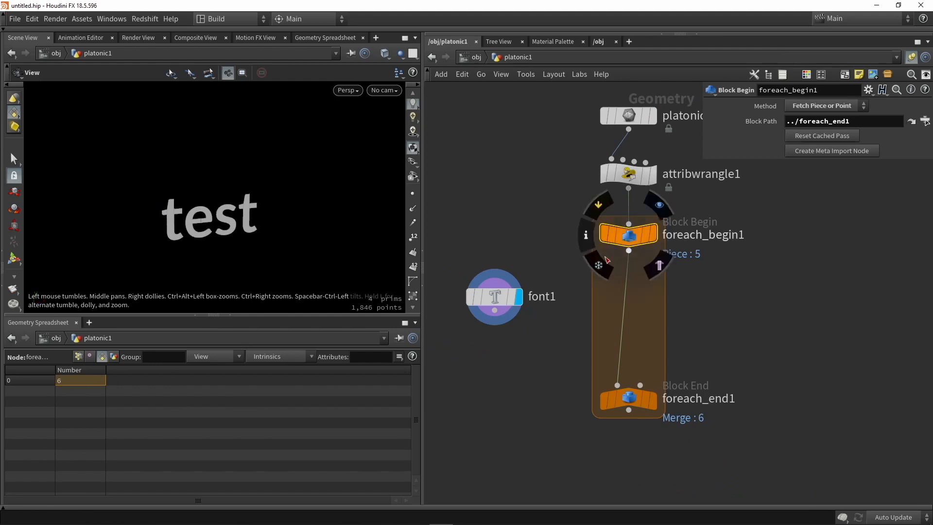
{"action": "left_click", "coordinate": [491, 301]}
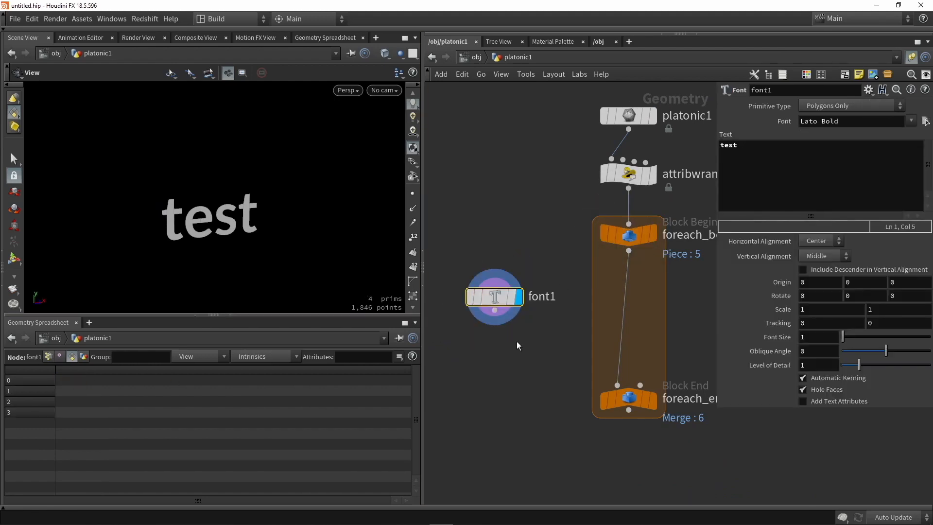
{"action": "left_click", "coordinate": [635, 235]}
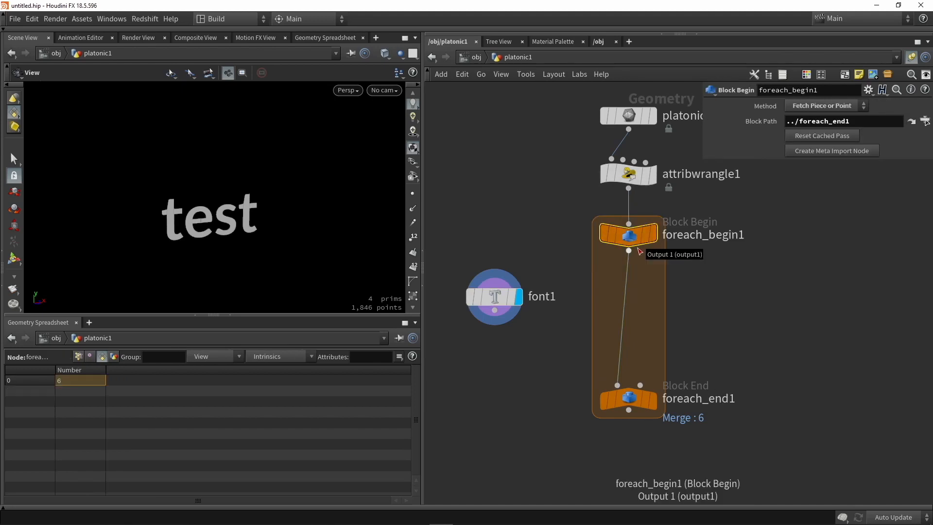
{"action": "left_click", "coordinate": [494, 298]}
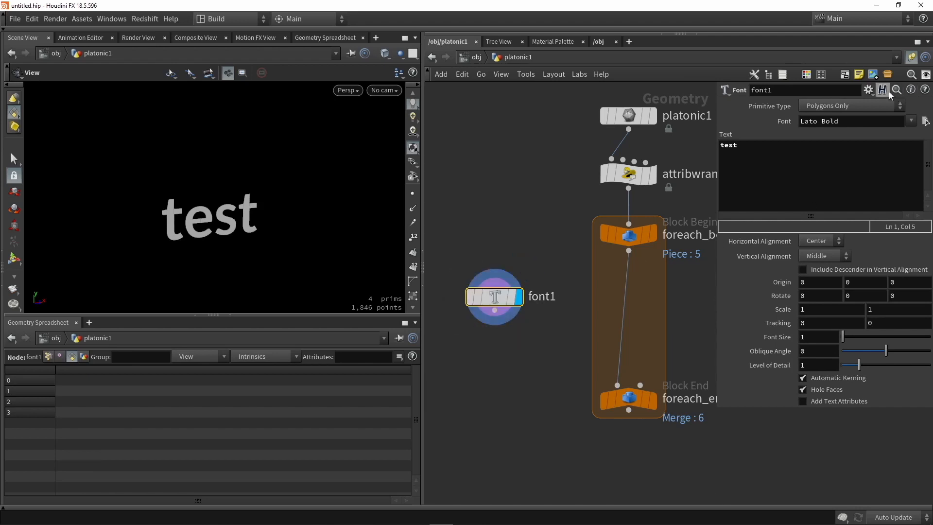
{"action": "left_click", "coordinate": [868, 90]}
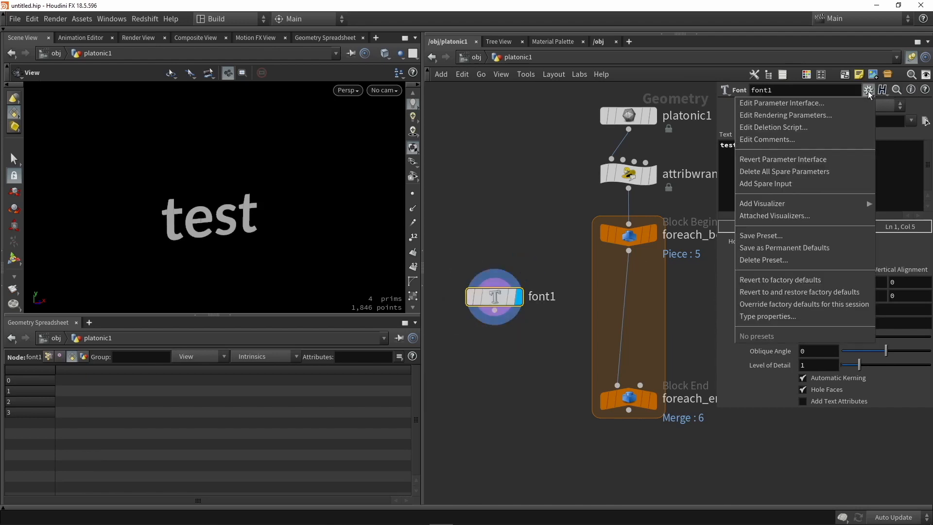
{"action": "left_click", "coordinate": [752, 185]}
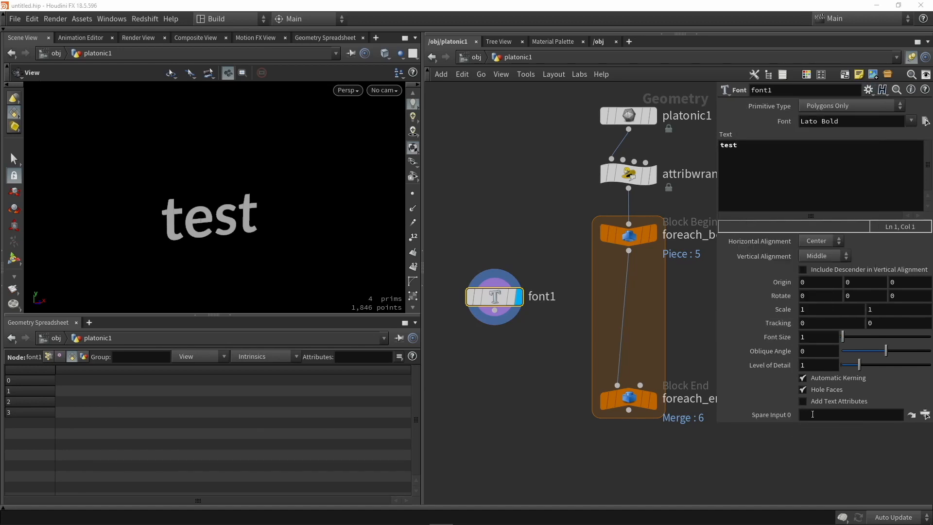
{"action": "left_click_drag", "start_coordinate": [634, 240], "coordinate": [818, 415]}
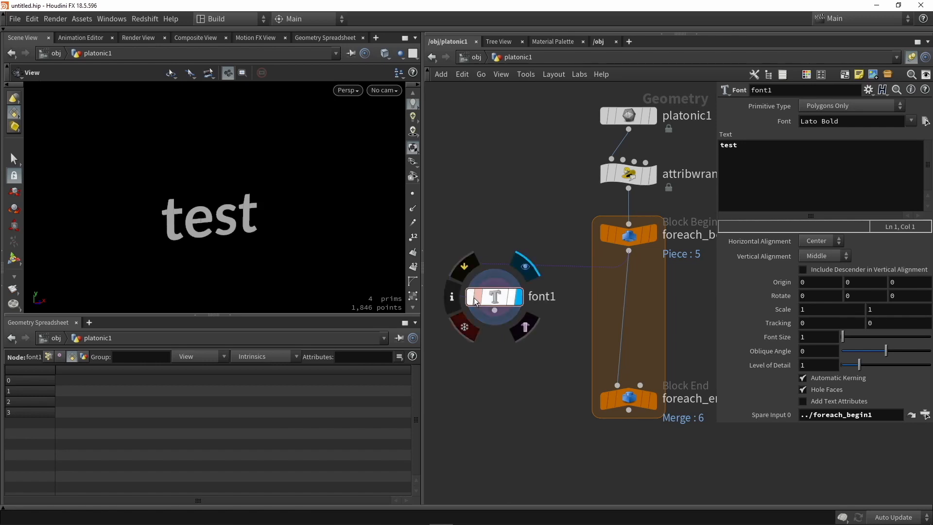
Step: Replace the text "test" in font1 with an opening backtick for an expression
{"action": "double_click", "coordinate": [762, 149]}
{"action": "key", "text": "BackSpace"}
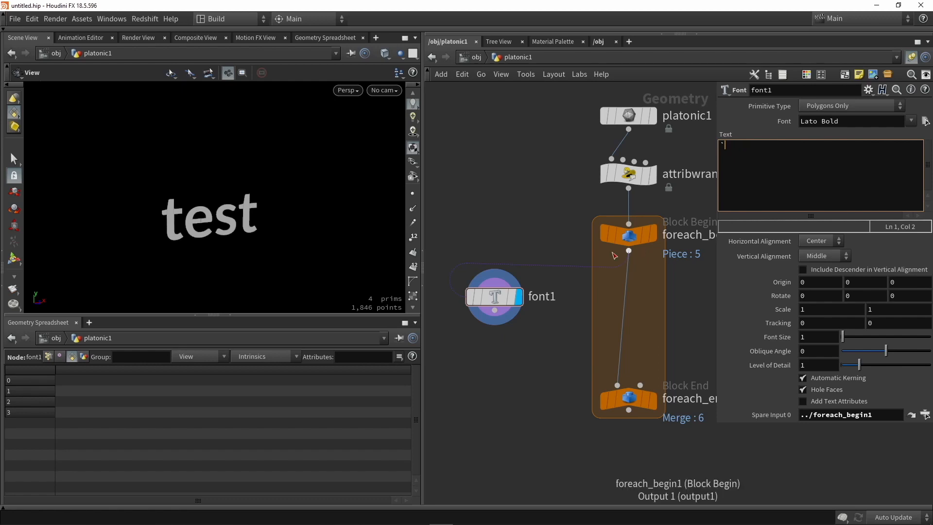
{"action": "left_click", "coordinate": [631, 238]}
{"action": "mouse_move", "coordinate": [630, 241]}
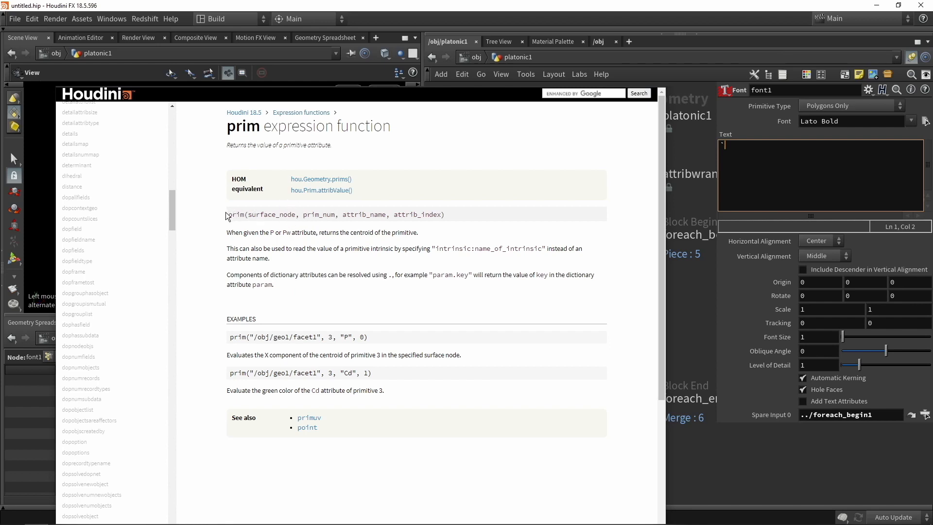
Step: Examine the arguments of the prim expression function in the Houdini documentation, from surface_node through attrib_index
{"action": "left_click_drag", "start_coordinate": [229, 214], "coordinate": [387, 216]}
{"action": "left_click", "coordinate": [260, 247]}
{"action": "left_click", "coordinate": [388, 230]}
{"action": "left_click_drag", "start_coordinate": [394, 215], "coordinate": [441, 216]}
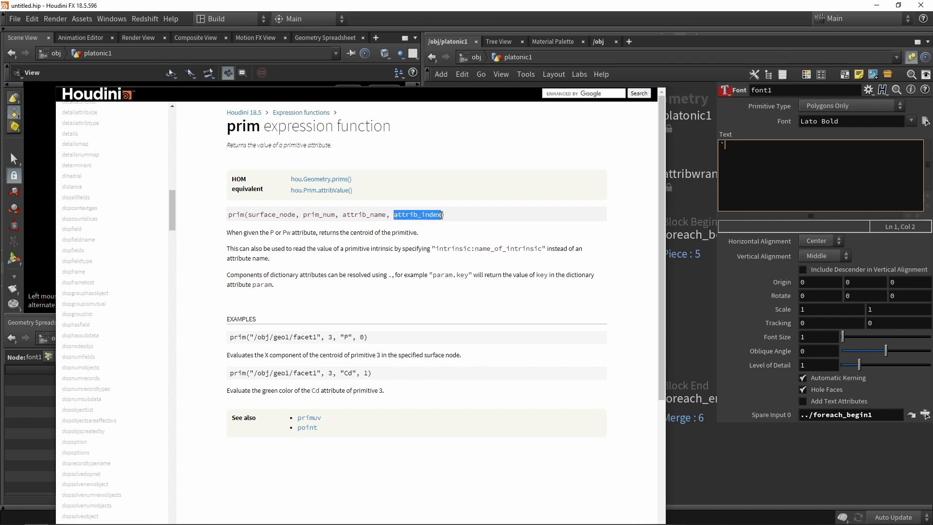
{"action": "left_click", "coordinate": [409, 320]}
Step: Complete font1's text expression as `prim(-1,0,"Number",0)` and view the resulting number
{"action": "left_click", "coordinate": [769, 145]}
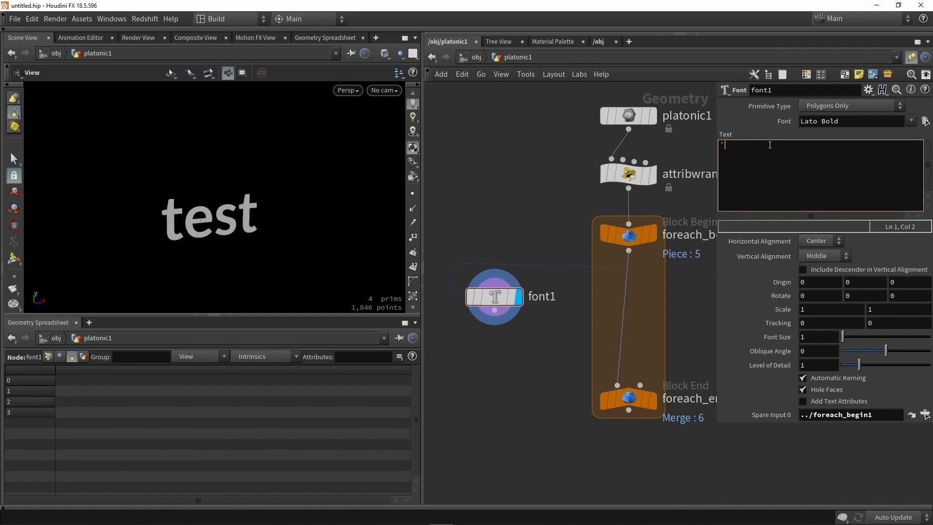
{"action": "type", "text": "`p"}
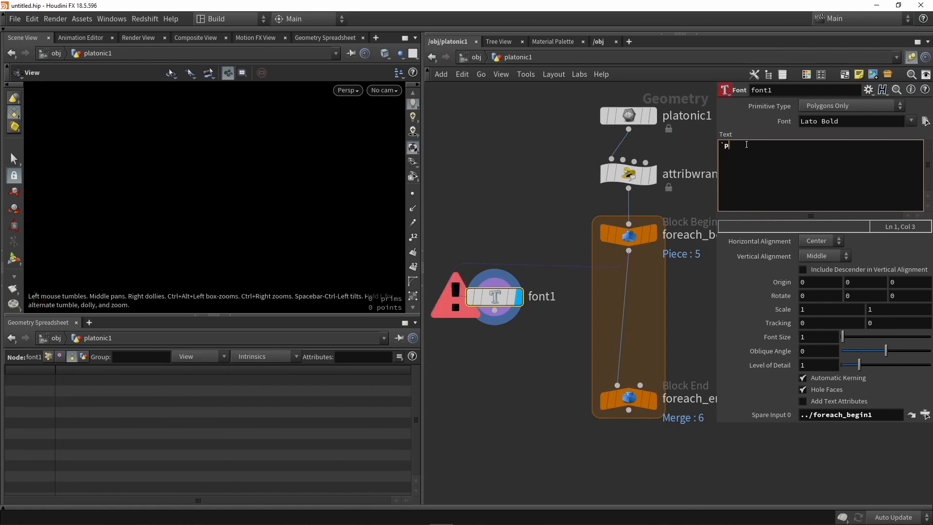
{"action": "type", "text": "rim("}
{"action": "type", "text": "-1,0,\"Number\",0)`"}
{"action": "left_click", "coordinate": [548, 172]}
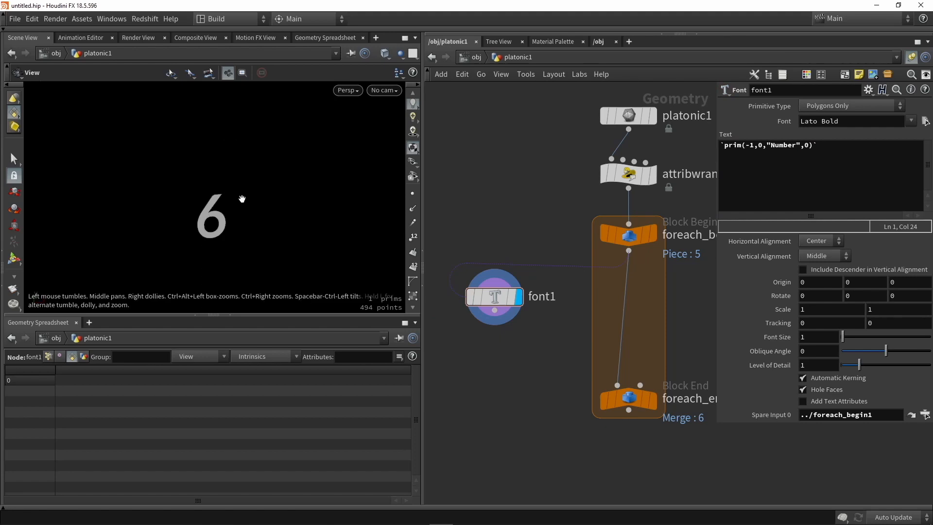
{"action": "left_click_drag", "start_coordinate": [241, 199], "coordinate": [215, 179]}
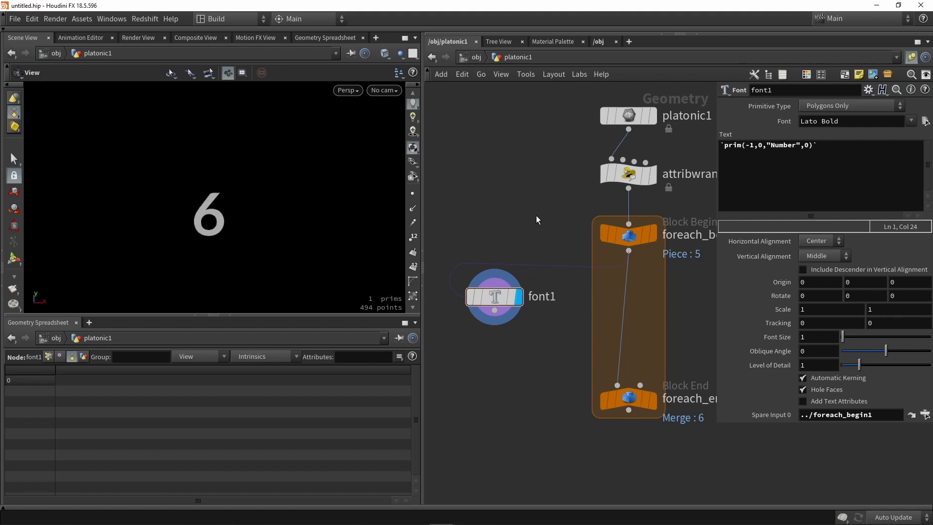
Step: Review the arguments of font1's prim expression against its spare input and foreach_begin1's Number attribute
{"action": "middle_click_drag", "start_coordinate": [537, 217], "coordinate": [526, 179]}
{"action": "double_click", "coordinate": [748, 146]}
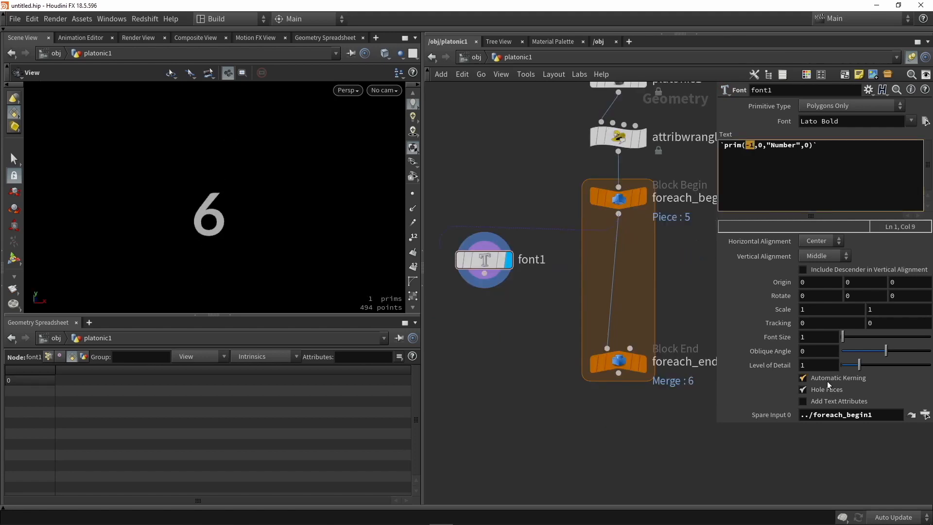
{"action": "double_click", "coordinate": [815, 418]}
{"action": "left_click", "coordinate": [817, 448]}
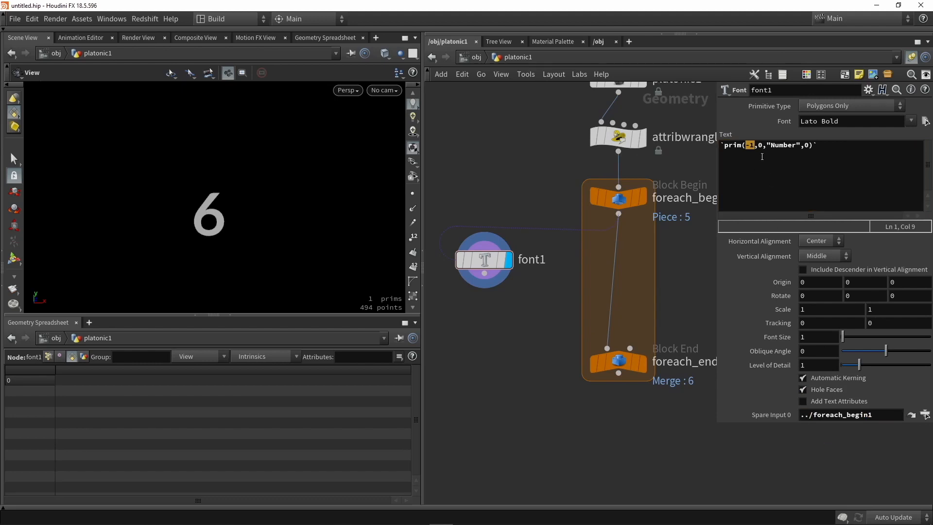
{"action": "left_click", "coordinate": [757, 146]}
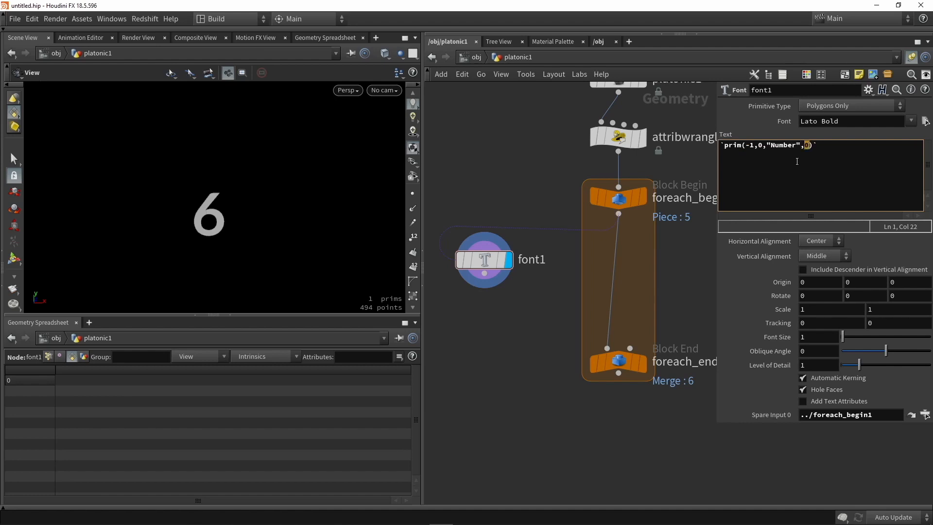
{"action": "left_click", "coordinate": [619, 200]}
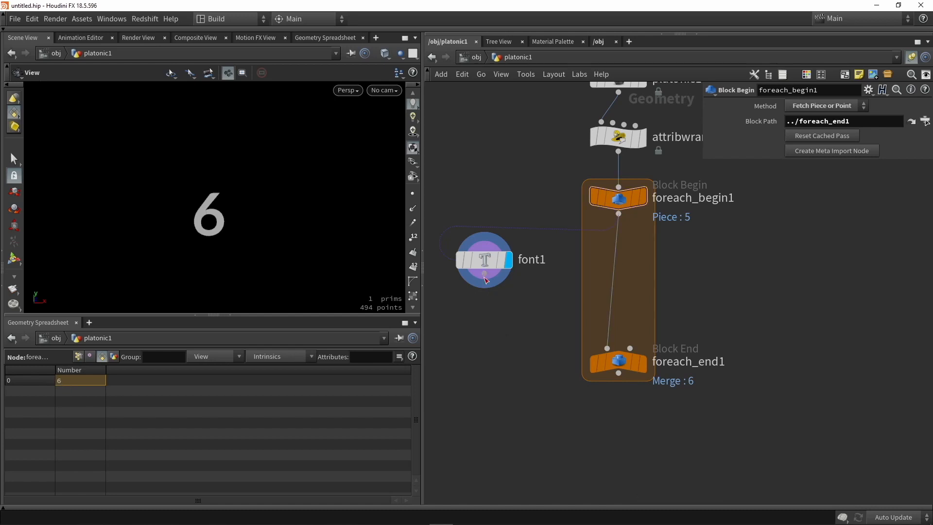
Step: Wire font1 into foreach_end1 in place of foreach_begin1, display the loop's output, and move foreach_end1 slightly lower
{"action": "left_click_drag", "start_coordinate": [484, 273], "coordinate": [607, 349]}
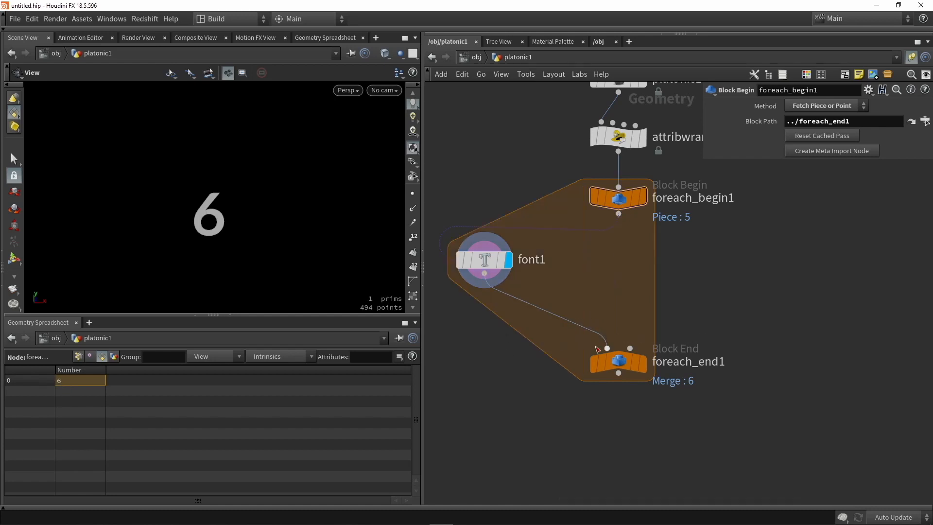
{"action": "left_click", "coordinate": [650, 325]}
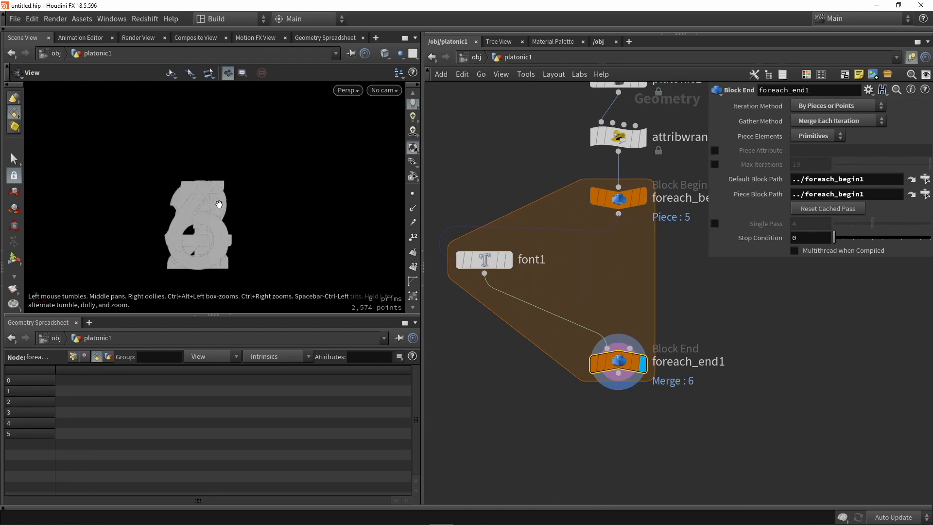
{"action": "mouse_move", "coordinate": [219, 204]}
{"action": "left_mouse_down"}
{"action": "mouse_move", "coordinate": [179, 223]}
{"action": "mouse_move", "coordinate": [197, 216]}
{"action": "mouse_move", "coordinate": [154, 212]}
{"action": "mouse_move", "coordinate": [299, 212]}
{"action": "mouse_move", "coordinate": [122, 219]}
{"action": "mouse_move", "coordinate": [218, 221]}
{"action": "left_mouse_up"}
{"action": "scroll", "coordinate": [239, 205], "scroll_direction": "up", "scroll_amount": 5}
{"action": "scroll", "coordinate": [226, 219], "scroll_direction": "down", "scroll_amount": 5}
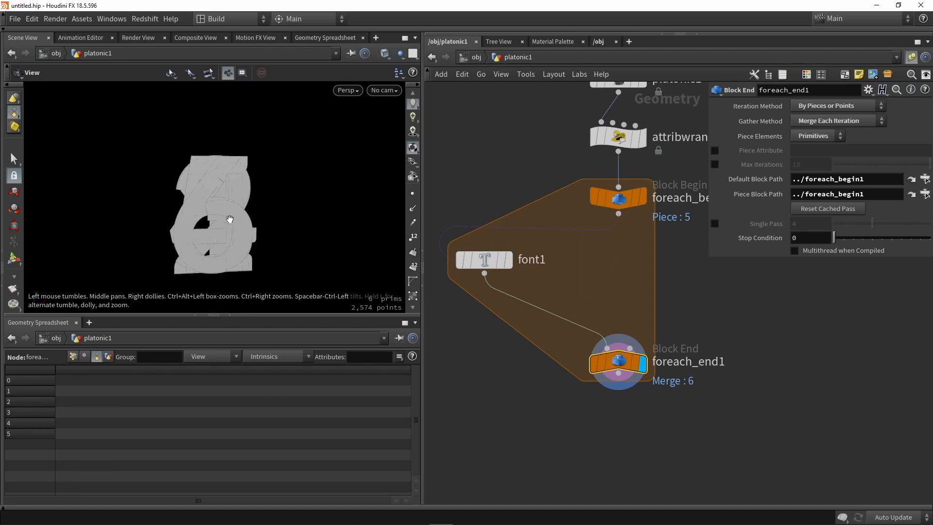
{"action": "left_click", "coordinate": [594, 271]}
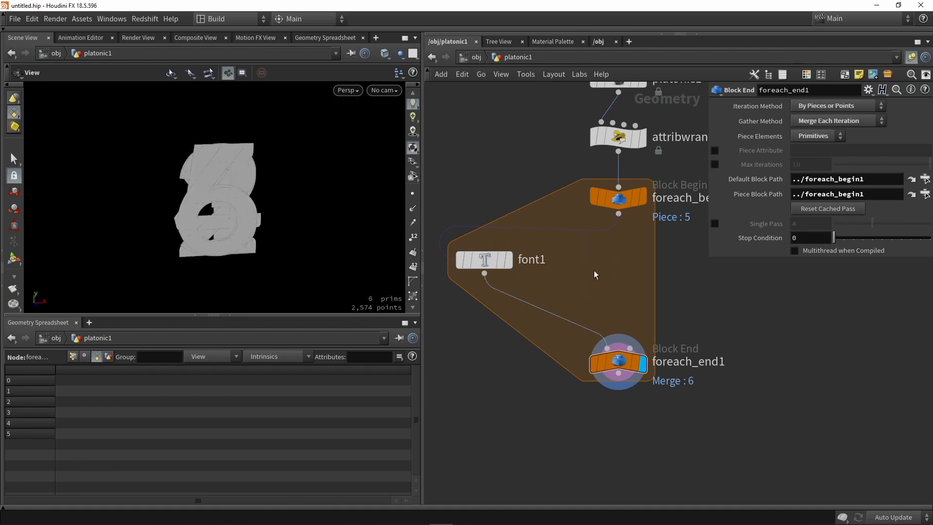
{"action": "left_click_drag", "start_coordinate": [618, 362], "coordinate": [618, 392]}
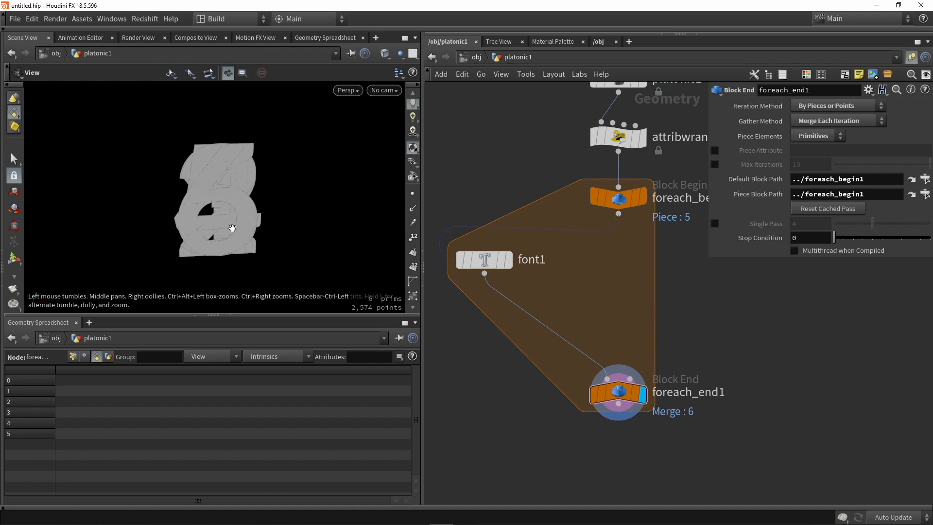
{"action": "mouse_move", "coordinate": [318, 219]}
{"action": "left_mouse_down"}
{"action": "mouse_move", "coordinate": [173, 210]}
{"action": "mouse_move", "coordinate": [313, 214]}
{"action": "left_mouse_up"}
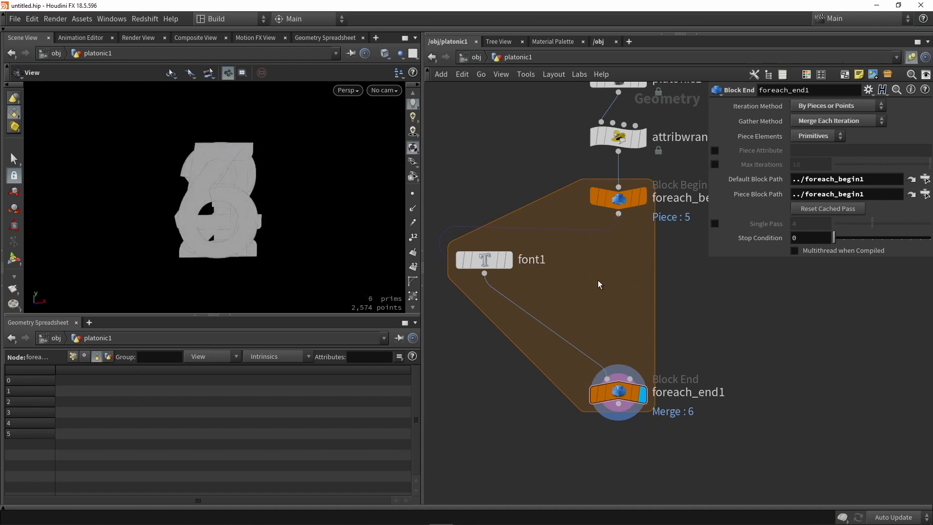
{"action": "scroll", "coordinate": [605, 303], "scroll_direction": "down", "scroll_amount": 2}
{"action": "scroll", "coordinate": [610, 319], "scroll_direction": "up", "scroll_amount": 2}
Step: Display font1 with foreach_begin1 templated to compare the number's position with the cube face
{"action": "left_click", "coordinate": [506, 254]}
{"action": "left_click", "coordinate": [487, 253]}
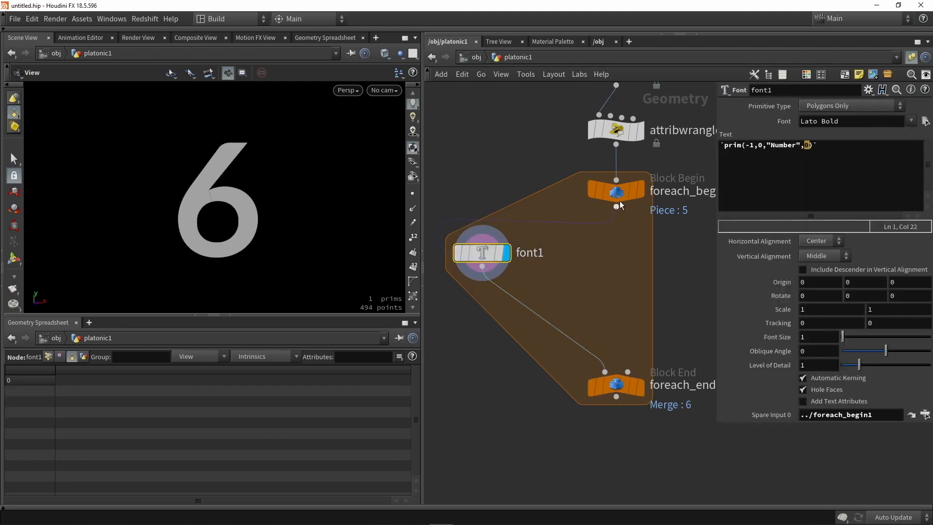
{"action": "mouse_move", "coordinate": [628, 195]}
{"action": "left_click", "coordinate": [645, 219]}
{"action": "left_click_drag", "start_coordinate": [357, 167], "coordinate": [232, 161]}
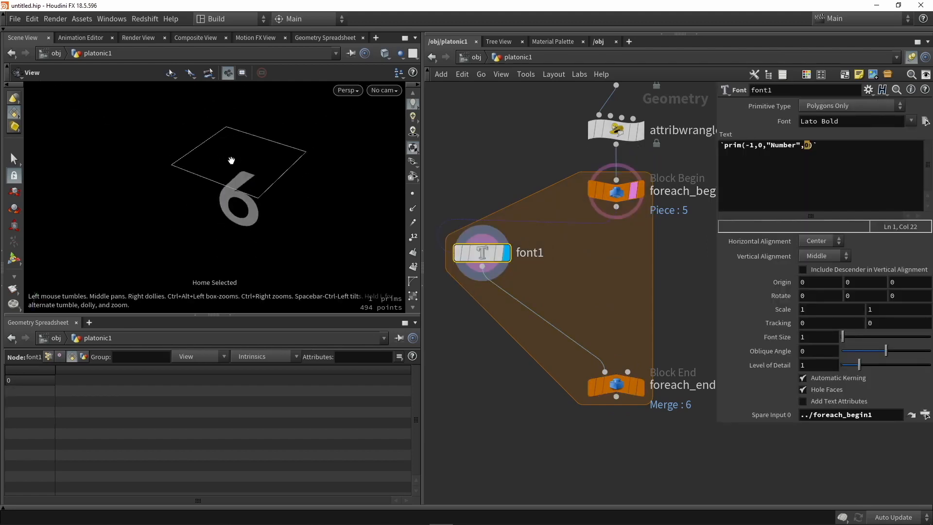
Step: Remove the template from foreach_begin1 and display that node instead of font1
{"action": "middle_click_drag", "start_coordinate": [654, 253], "coordinate": [644, 250]}
{"action": "scroll", "coordinate": [607, 244], "scroll_direction": "down", "scroll_amount": 2}
{"action": "mouse_move", "coordinate": [623, 198]}
{"action": "scroll", "coordinate": [622, 197], "scroll_direction": "up", "scroll_amount": 2}
{"action": "left_click", "coordinate": [635, 229]}
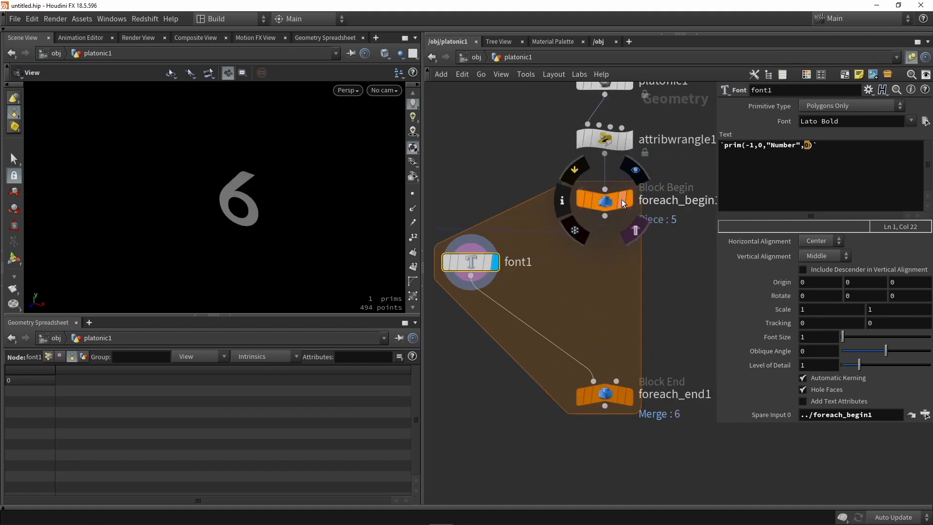
{"action": "left_click", "coordinate": [632, 200]}
{"action": "left_click", "coordinate": [604, 201]}
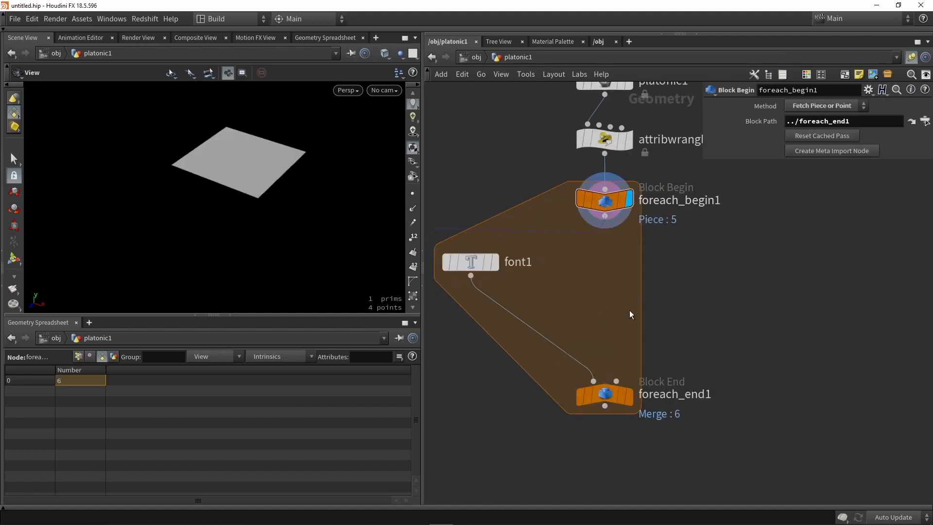
Step: Add a Normal node inside the loop, wired below foreach_begin1, and display it
{"action": "key", "text": "Tab"}
{"action": "type", "text": "normal"}
{"action": "key", "text": "Return"}
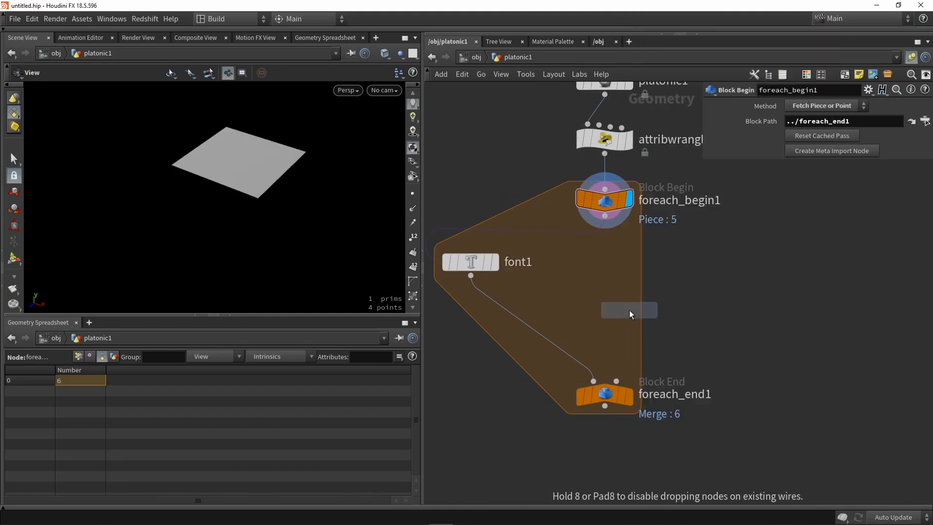
{"action": "left_click", "coordinate": [635, 293]}
{"action": "scroll", "coordinate": [645, 235], "scroll_direction": "up", "scroll_amount": 2}
{"action": "left_click_drag", "start_coordinate": [587, 208], "coordinate": [631, 298]}
{"action": "left_click_drag", "start_coordinate": [673, 326], "coordinate": [629, 303]}
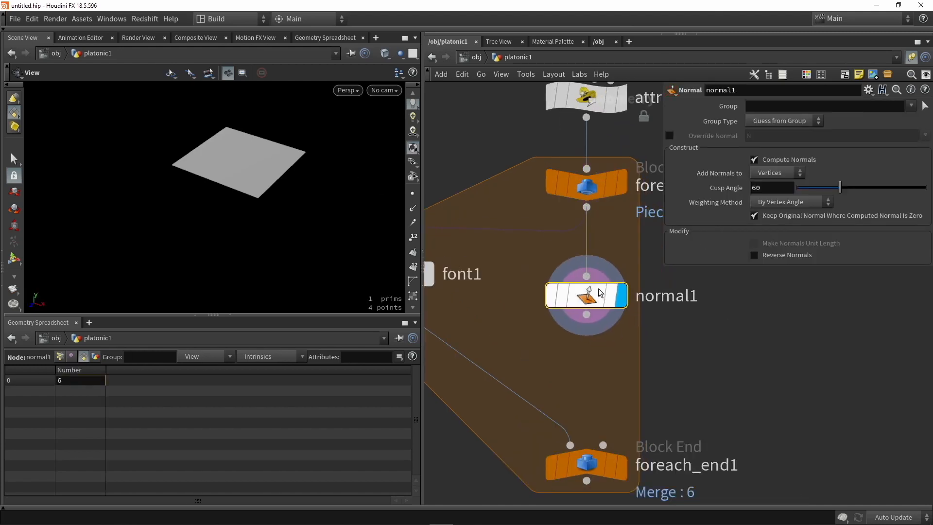
Step: Set normal1 to add normals to Points and show the point normals in the viewport
{"action": "left_click", "coordinate": [759, 173]}
{"action": "left_click", "coordinate": [761, 184]}
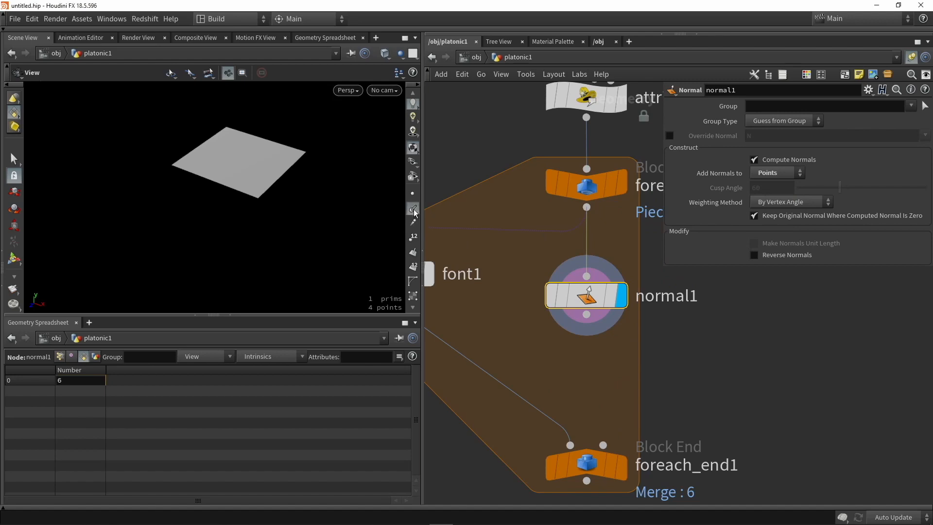
{"action": "left_click_drag", "start_coordinate": [333, 206], "coordinate": [392, 208]}
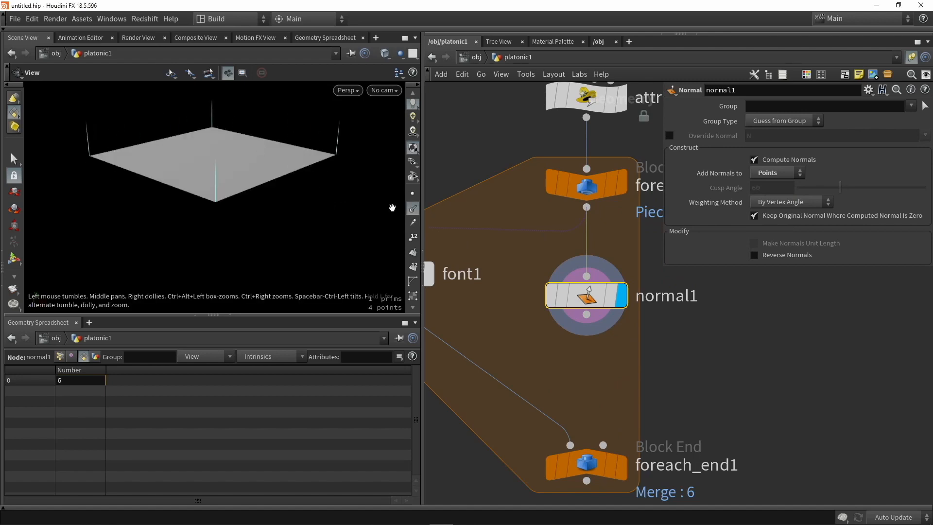
Step: Move foreach_end1 down, then add a Fuse node wired below normal1 and display it
{"action": "scroll", "coordinate": [571, 269], "scroll_direction": "down", "scroll_amount": 2}
{"action": "left_click_drag", "start_coordinate": [596, 389], "coordinate": [557, 478]}
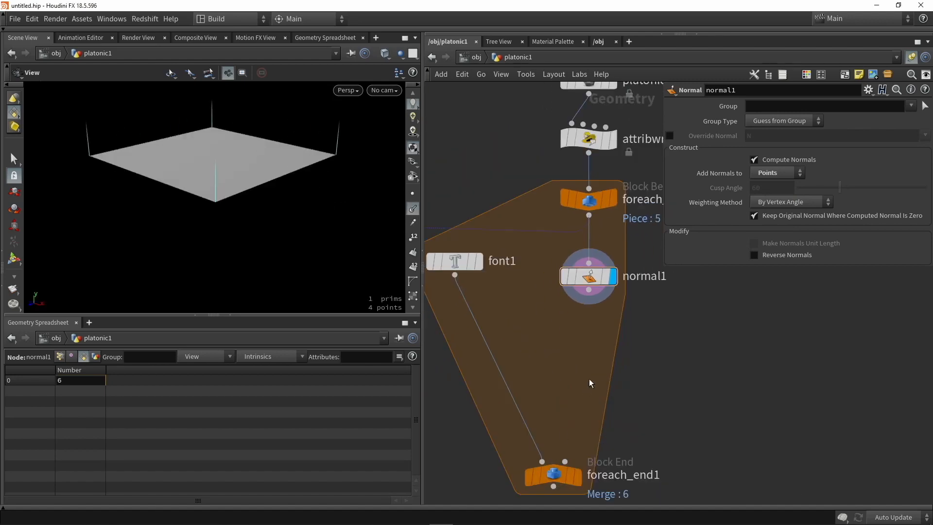
{"action": "key", "text": "Tab"}
{"action": "type", "text": "aw"}
{"action": "key", "text": "Return"}
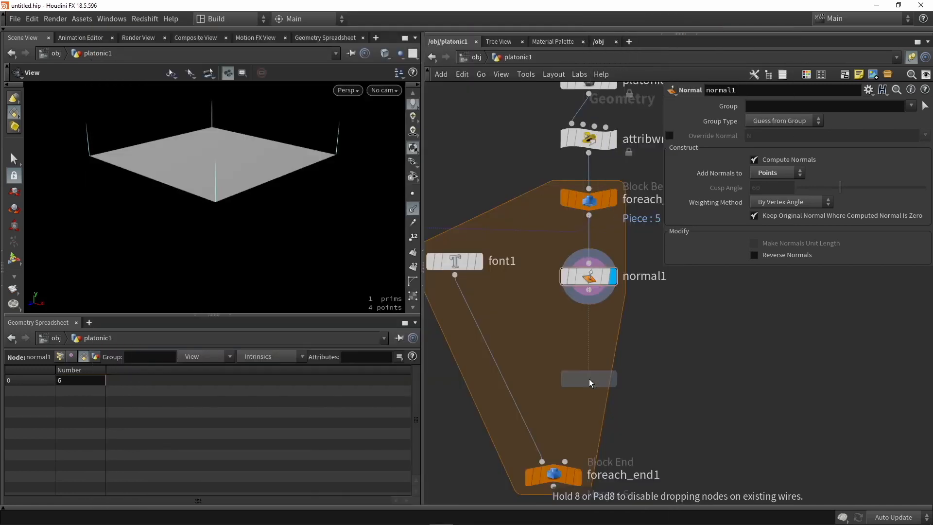
{"action": "left_click", "coordinate": [589, 379]}
{"action": "middle_click_drag", "start_coordinate": [589, 330], "coordinate": [475, 339]}
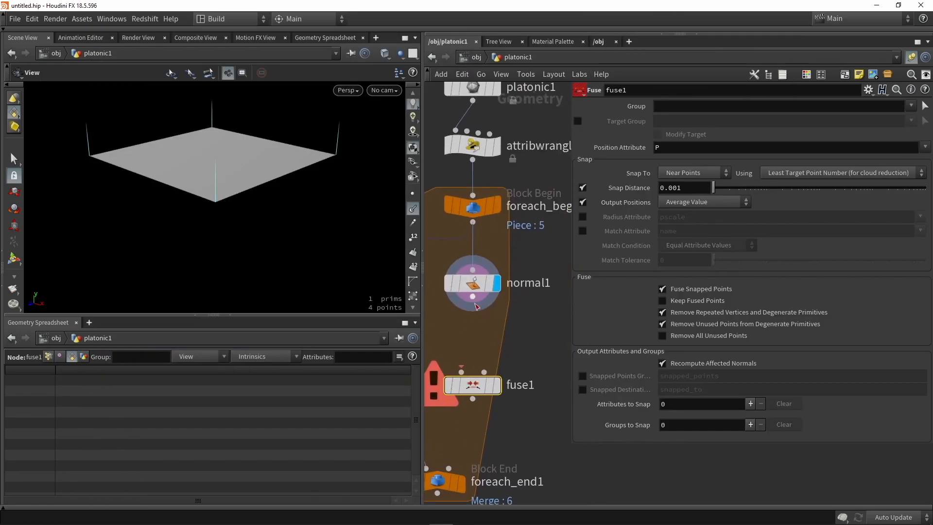
{"action": "left_click_drag", "start_coordinate": [473, 297], "coordinate": [483, 347]}
{"action": "left_click", "coordinate": [497, 385]}
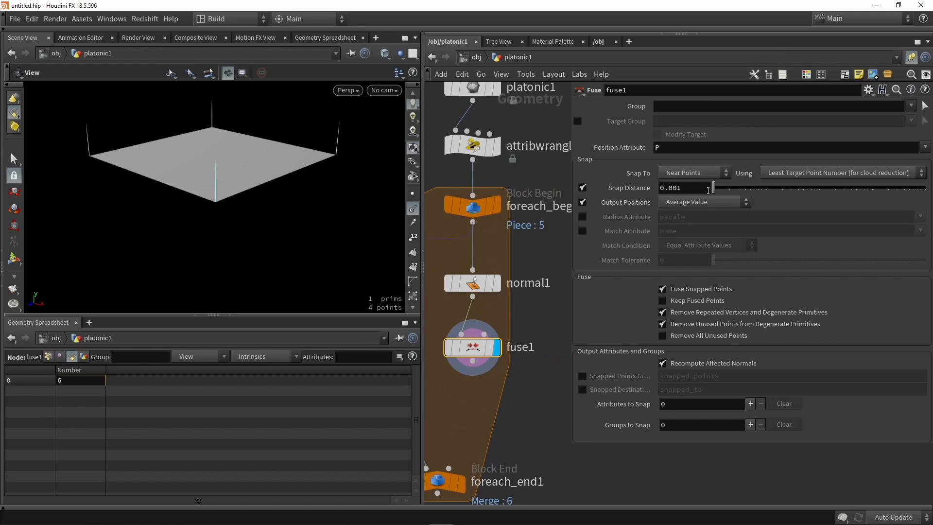
Step: Set fuse1's Snap Distance to 10 with Remove Unused Points from Degenerate Primitives off, and template normal1 for comparison
{"action": "left_click_drag", "start_coordinate": [739, 189], "coordinate": [926, 188]}
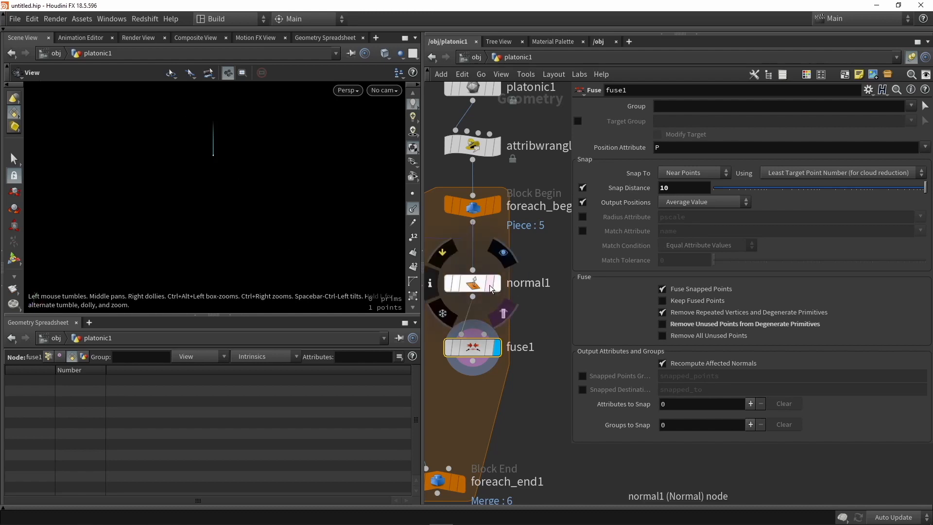
{"action": "left_click", "coordinate": [503, 314]}
{"action": "left_click_drag", "start_coordinate": [202, 147], "coordinate": [213, 92]}
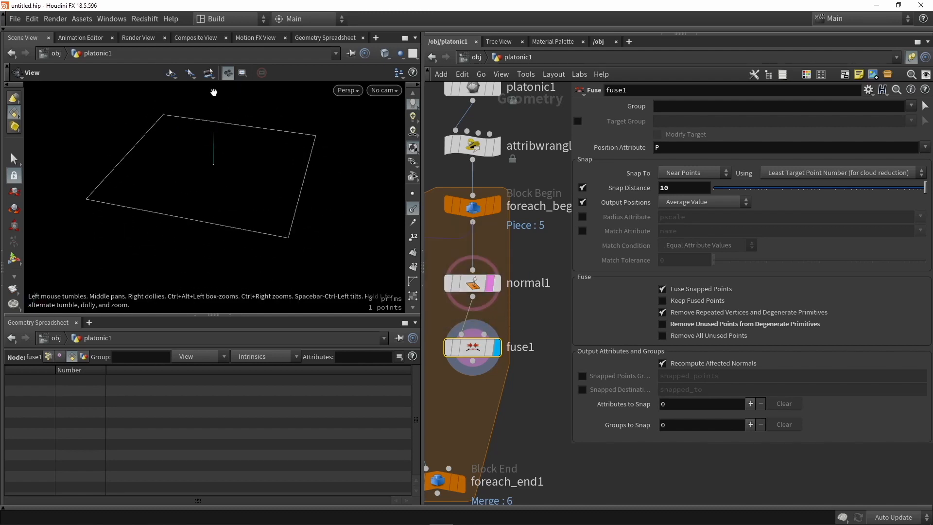
{"action": "left_click_drag", "start_coordinate": [233, 230], "coordinate": [215, 114]}
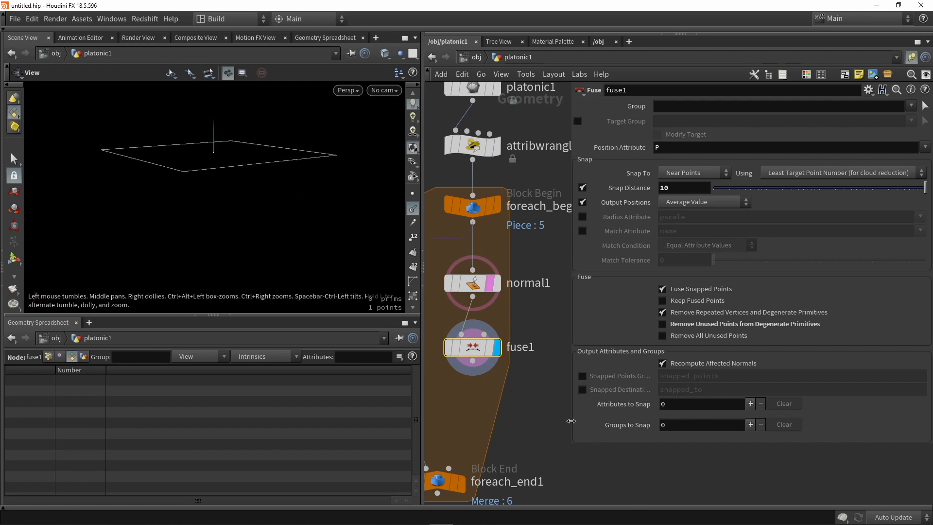
Step: Make the parameter area smaller and turn off Recompute Affected Normals on fuse1
{"action": "left_click_drag", "start_coordinate": [572, 446], "coordinate": [616, 393]}
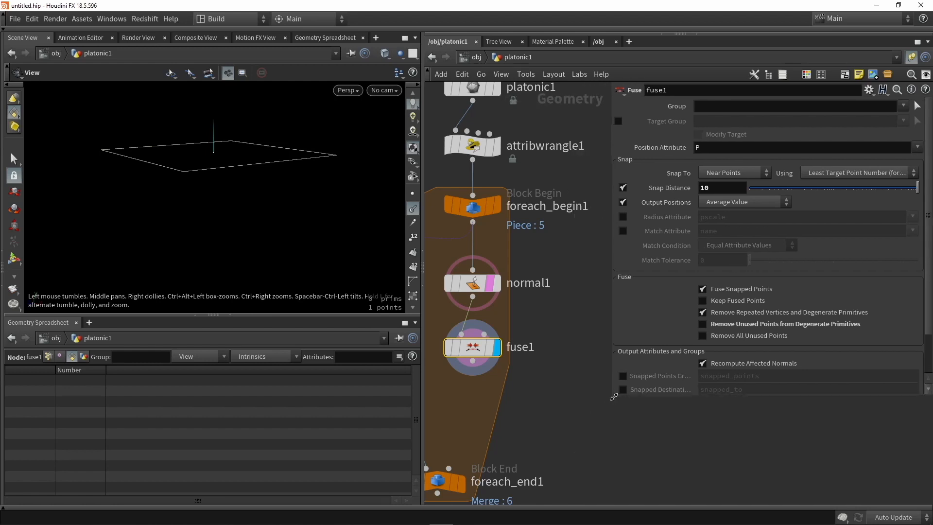
{"action": "scroll", "coordinate": [736, 345], "scroll_direction": "down", "scroll_amount": 2}
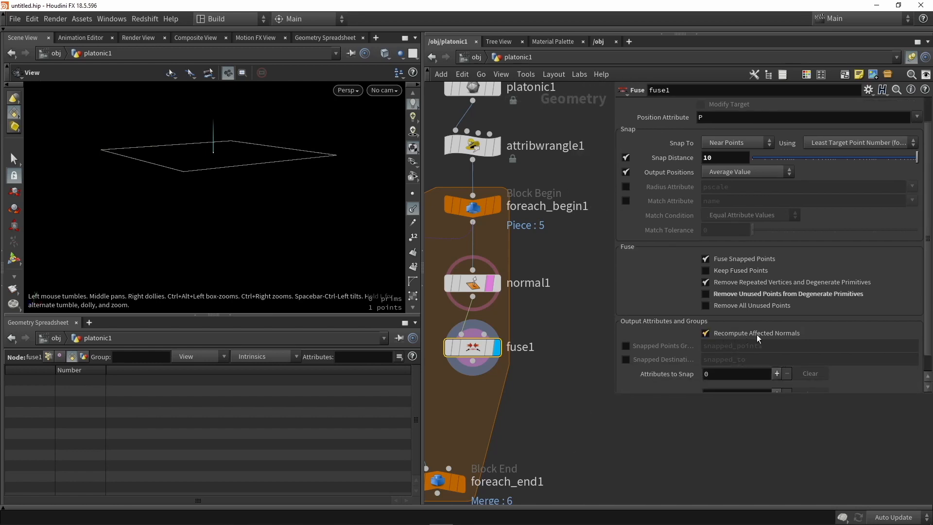
{"action": "left_click", "coordinate": [757, 334]}
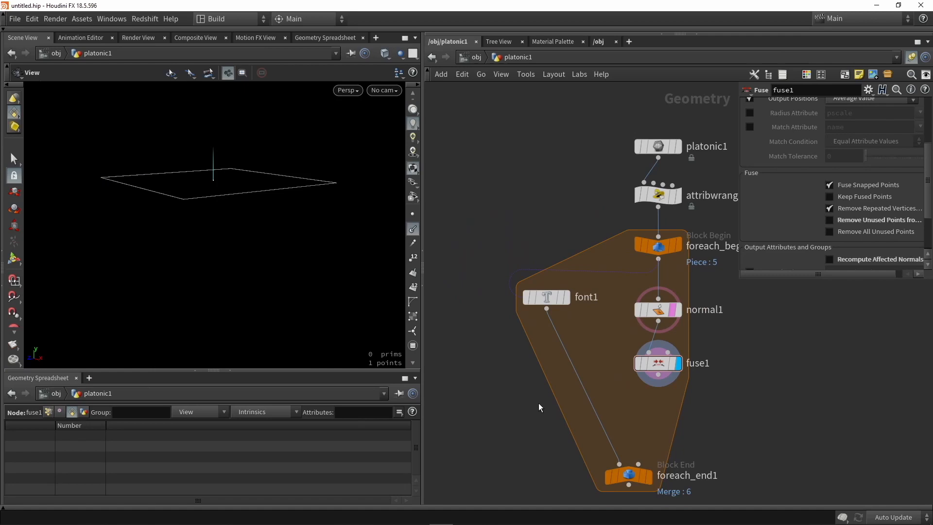
Step: Add a Copy to Points node below font1
{"action": "key", "text": "Tab"}
{"action": "type", "text": "copy"}
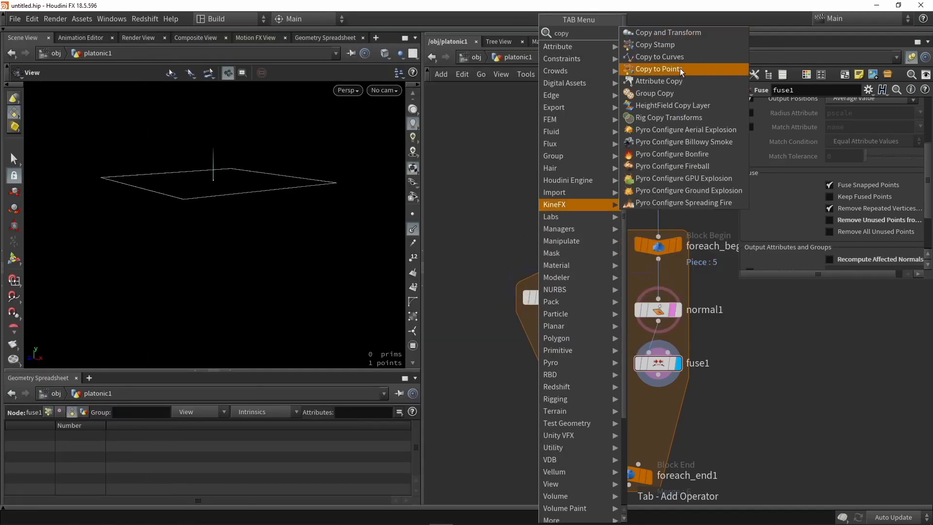
{"action": "left_click", "coordinate": [680, 68]}
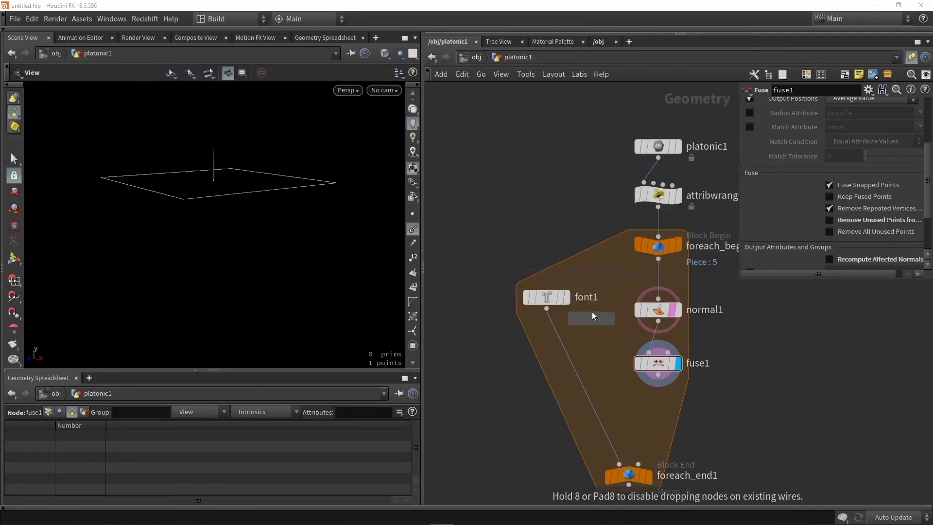
{"action": "left_click", "coordinate": [542, 417]}
{"action": "scroll", "coordinate": [541, 345], "scroll_direction": "up", "scroll_amount": 2}
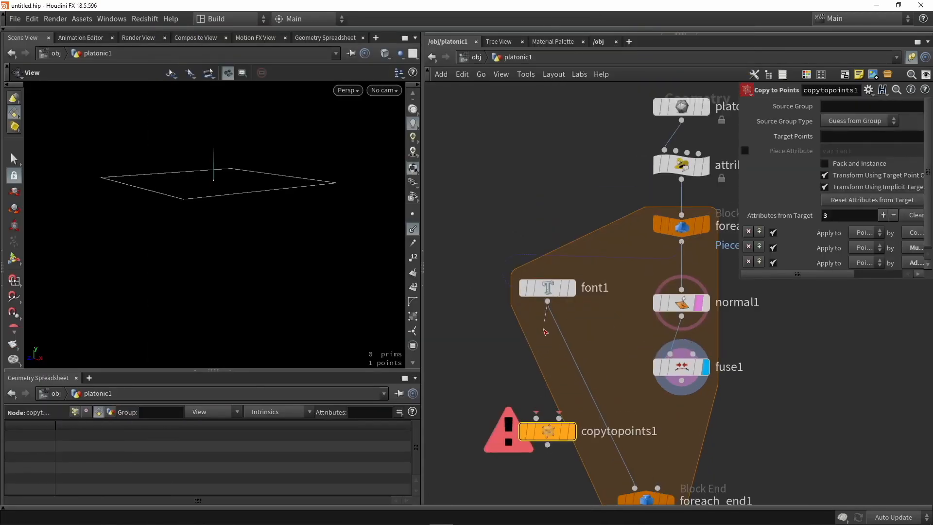
Step: Wire font1 into the first input and fuse1 into the second input of copytopoints1, and display copytopoints1
{"action": "left_click_drag", "start_coordinate": [546, 309], "coordinate": [538, 417]}
{"action": "left_click_drag", "start_coordinate": [681, 381], "coordinate": [560, 417]}
{"action": "left_click", "coordinate": [572, 432]}
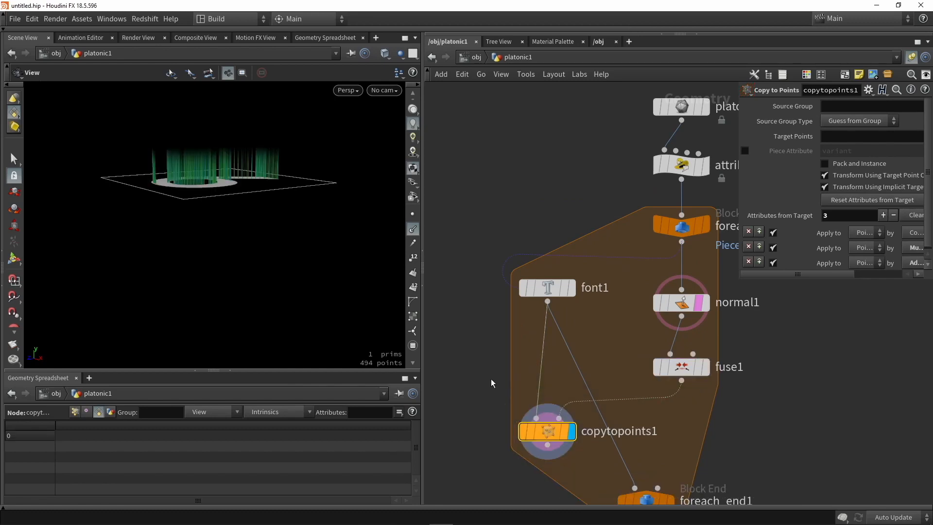
Step: Hide the point normals in the viewport and view the copied number on its face from above
{"action": "left_click_drag", "start_coordinate": [232, 168], "coordinate": [250, 222]}
{"action": "left_click", "coordinate": [412, 230]}
{"action": "left_click_drag", "start_coordinate": [356, 219], "coordinate": [160, 199]}
{"action": "scroll", "coordinate": [228, 285], "scroll_direction": "up", "scroll_amount": 6}
{"action": "scroll", "coordinate": [213, 280], "scroll_direction": "down", "scroll_amount": 6}
Step: Insert copytopoints1 between font1 and foreach_end1, and display foreach_end1 to show all the copied numbers
{"action": "middle_click_drag", "start_coordinate": [577, 374], "coordinate": [564, 269]}
{"action": "left_click_drag", "start_coordinate": [535, 341], "coordinate": [621, 342]}
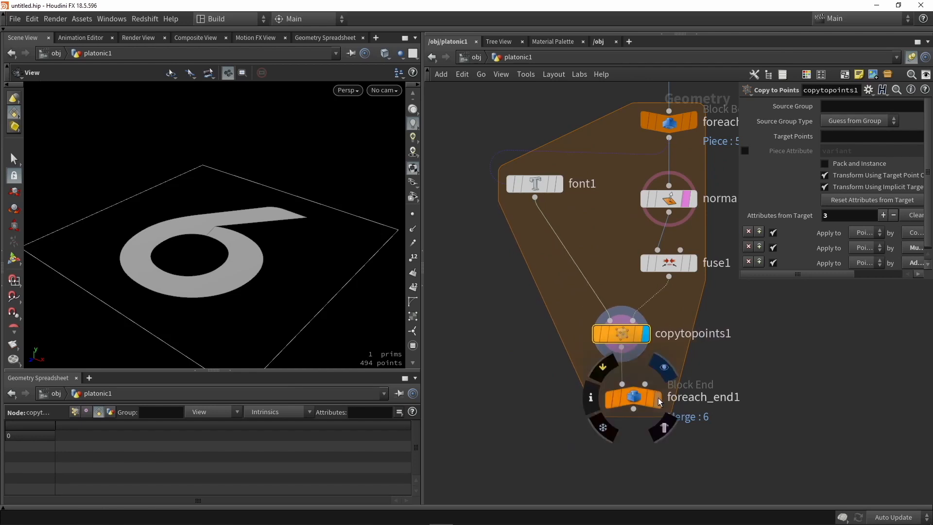
{"action": "left_click", "coordinate": [657, 398]}
{"action": "left_click_drag", "start_coordinate": [231, 273], "coordinate": [272, 214]}
Step: Turn off the template display of normal1
{"action": "mouse_move", "coordinate": [680, 205]}
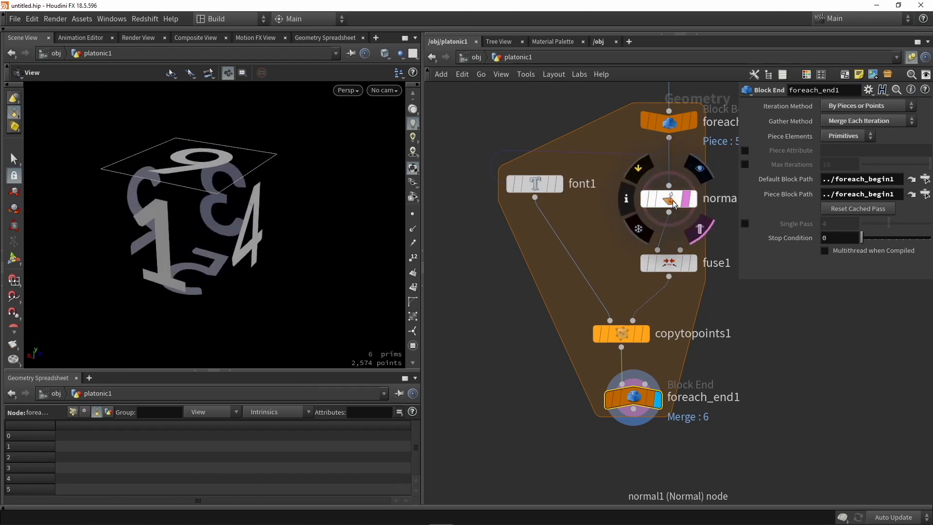
{"action": "left_click", "coordinate": [744, 368]}
{"action": "middle_click_drag", "start_coordinate": [729, 357], "coordinate": [643, 273]}
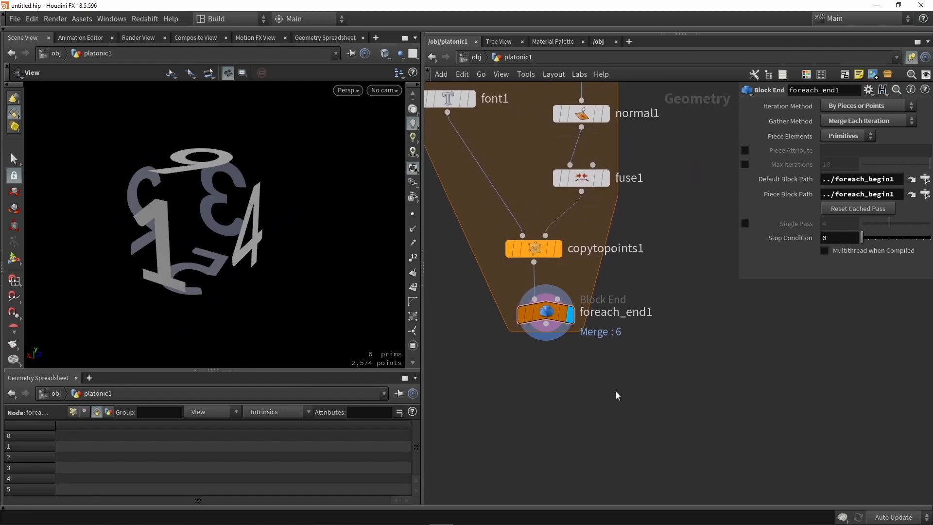
Step: Add a Labs Thicken node wired below foreach_end1, display it and enable Both Directions
{"action": "scroll", "coordinate": [616, 396], "scroll_direction": "down", "scroll_amount": 4}
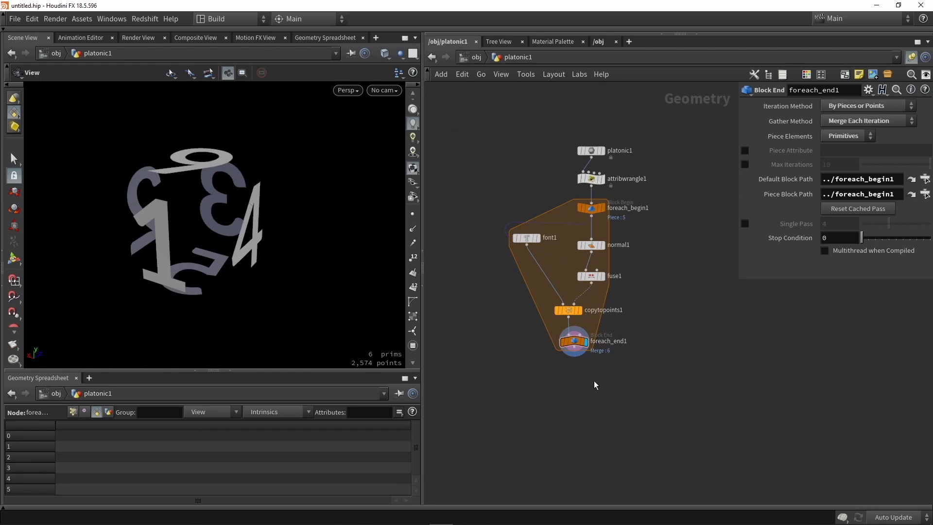
{"action": "scroll", "coordinate": [596, 385], "scroll_direction": "up", "scroll_amount": 3}
{"action": "key", "text": "Tab"}
{"action": "type", "text": "thi"}
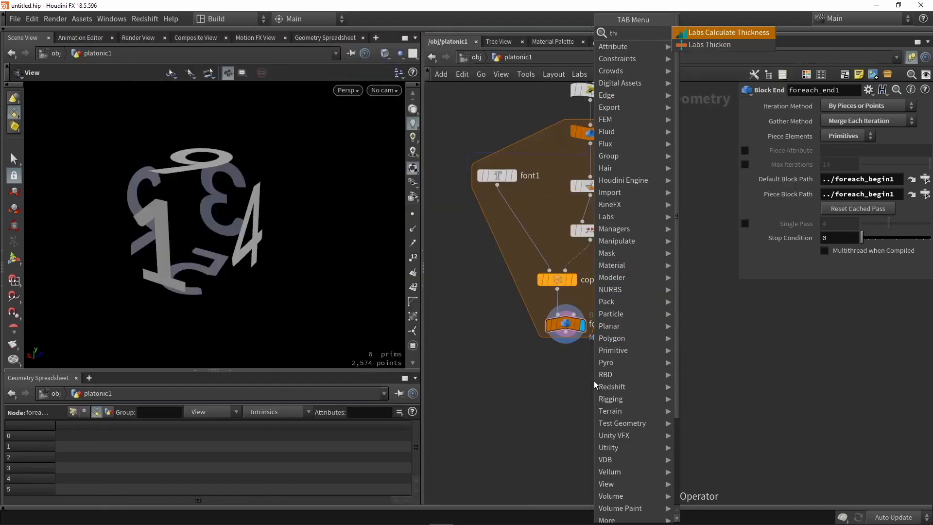
{"action": "key", "text": "Down"}
{"action": "key", "text": "Return"}
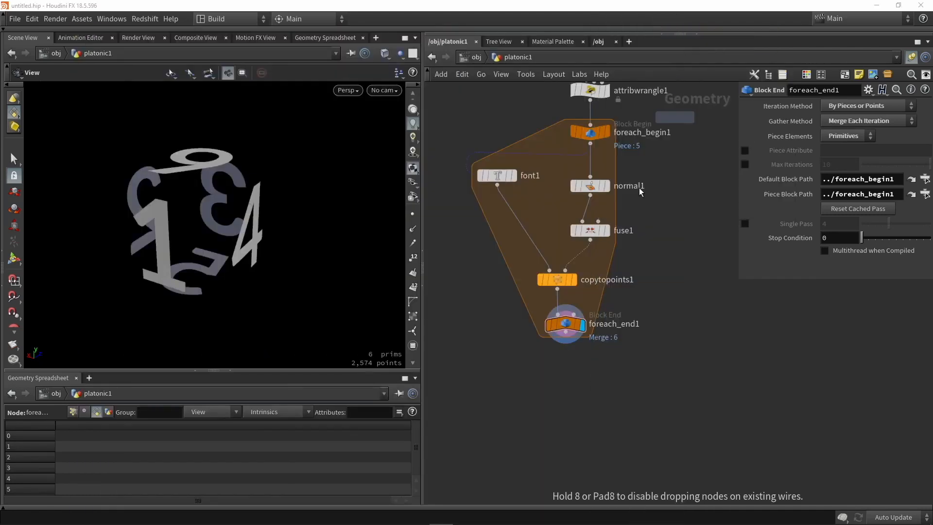
{"action": "left_click", "coordinate": [552, 392]}
{"action": "scroll", "coordinate": [556, 350], "scroll_direction": "up", "scroll_amount": 2}
{"action": "left_click_drag", "start_coordinate": [568, 330], "coordinate": [569, 377]}
{"action": "left_click", "coordinate": [574, 399]}
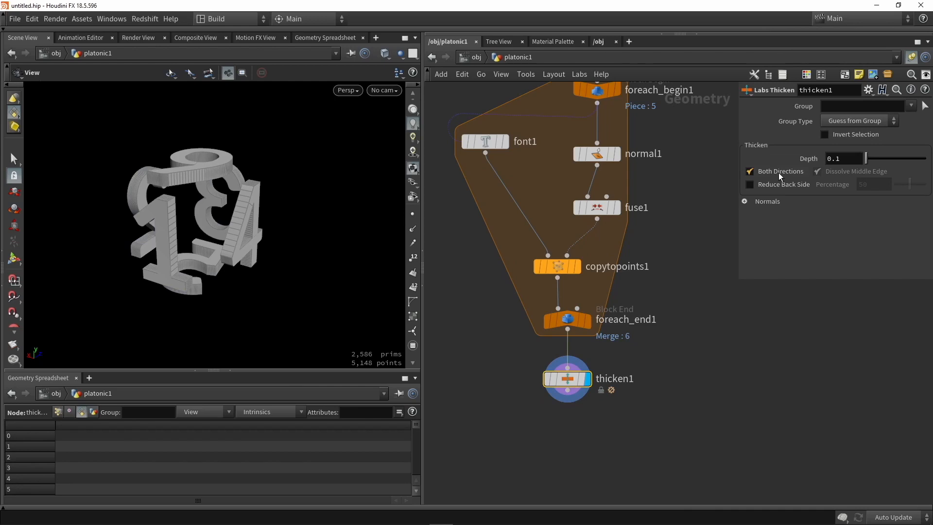
Step: Examine the side polygons and curve density of the thickened numbers from several angles
{"action": "left_click_drag", "start_coordinate": [212, 212], "coordinate": [369, 209]}
{"action": "scroll", "coordinate": [200, 233], "scroll_direction": "up", "scroll_amount": 3}
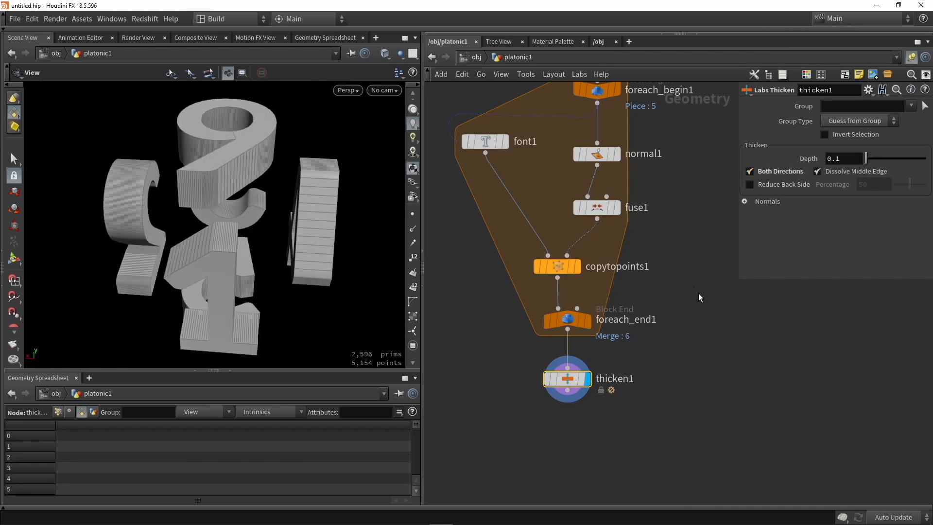
{"action": "scroll", "coordinate": [649, 296], "scroll_direction": "down", "scroll_amount": 3}
{"action": "left_click_drag", "start_coordinate": [336, 238], "coordinate": [306, 235]}
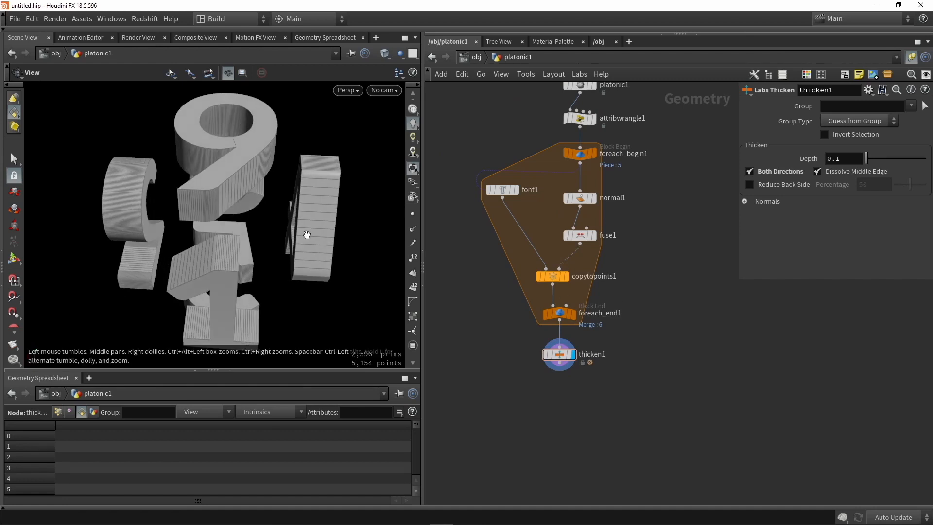
{"action": "scroll", "coordinate": [142, 237], "scroll_direction": "up", "scroll_amount": 5}
{"action": "left_click_drag", "start_coordinate": [142, 237], "coordinate": [341, 189]}
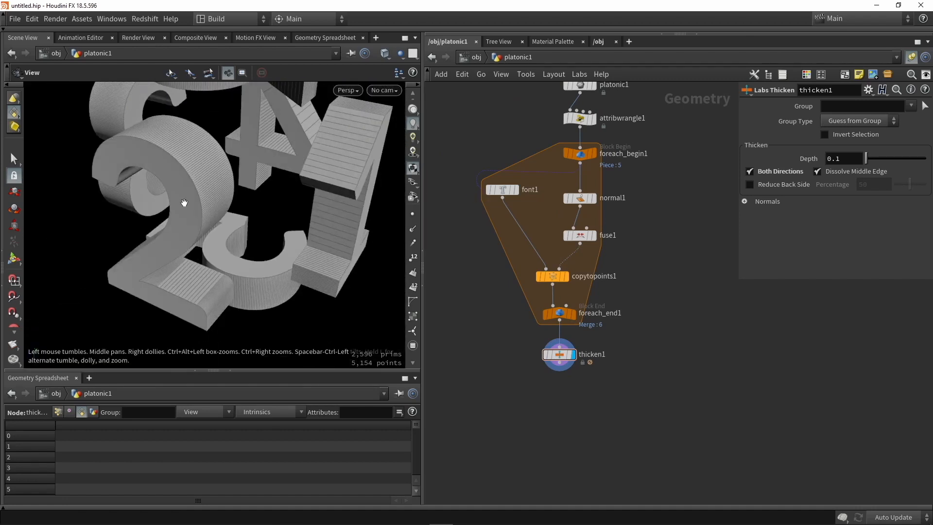
{"action": "scroll", "coordinate": [182, 201], "scroll_direction": "up", "scroll_amount": 4}
{"action": "left_click_drag", "start_coordinate": [181, 200], "coordinate": [231, 189]}
{"action": "scroll", "coordinate": [488, 192], "scroll_direction": "up", "scroll_amount": 3}
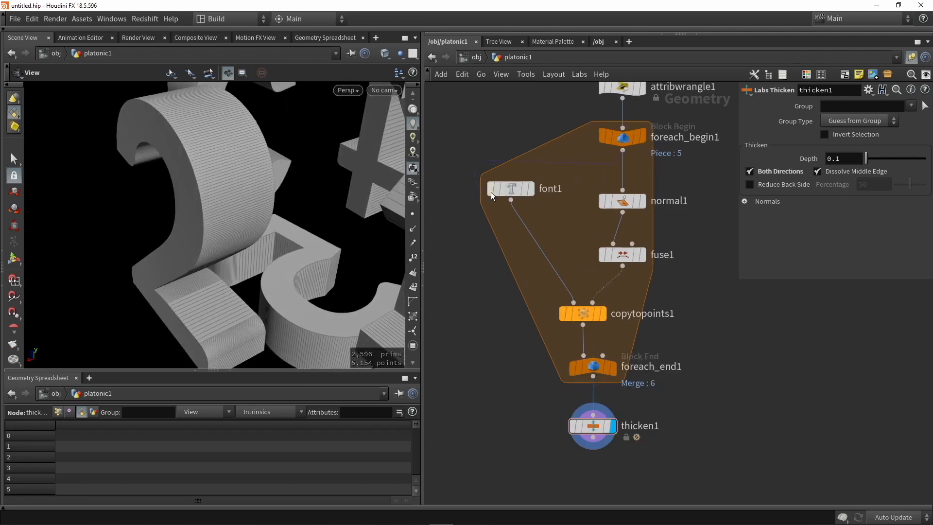
Step: Reduce the Level of Detail on font1 to 0.12
{"action": "left_click", "coordinate": [511, 189]}
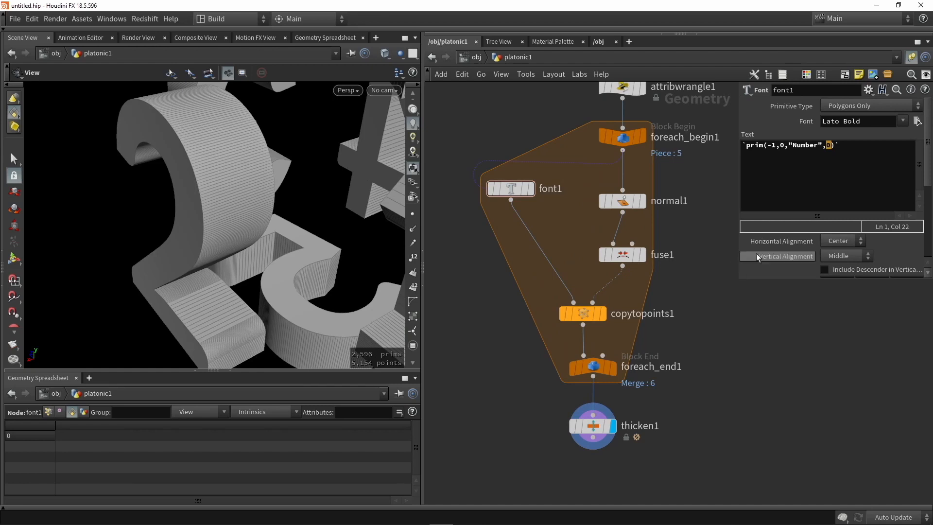
{"action": "scroll", "coordinate": [758, 255], "scroll_direction": "down", "scroll_amount": 5}
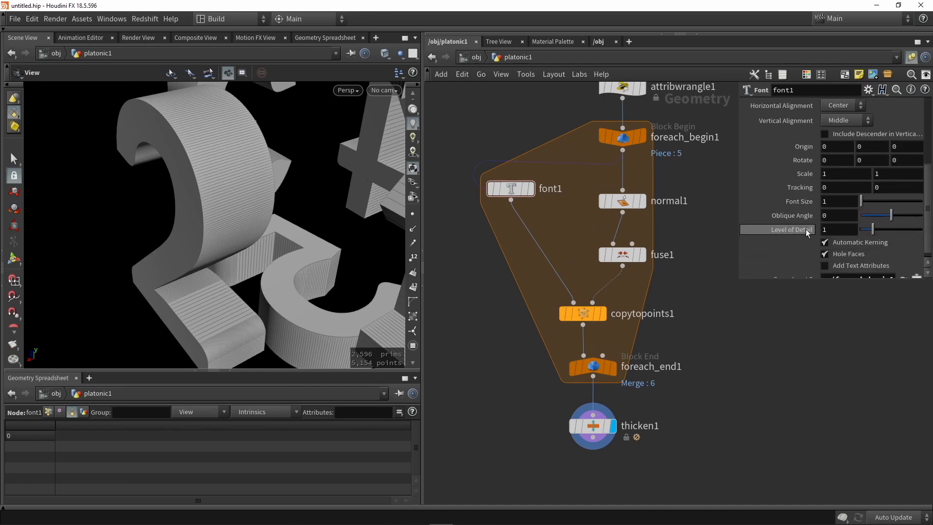
{"action": "scroll", "coordinate": [797, 205], "scroll_direction": "down", "scroll_amount": 1}
{"action": "left_click_drag", "start_coordinate": [873, 222], "coordinate": [863, 223]}
{"action": "left_click_drag", "start_coordinate": [265, 192], "coordinate": [262, 167]}
{"action": "scroll", "coordinate": [227, 157], "scroll_direction": "down", "scroll_amount": 3}
Step: Add a Boolean node below and beside thicken1
{"action": "middle_click_drag", "start_coordinate": [701, 353], "coordinate": [632, 289]}
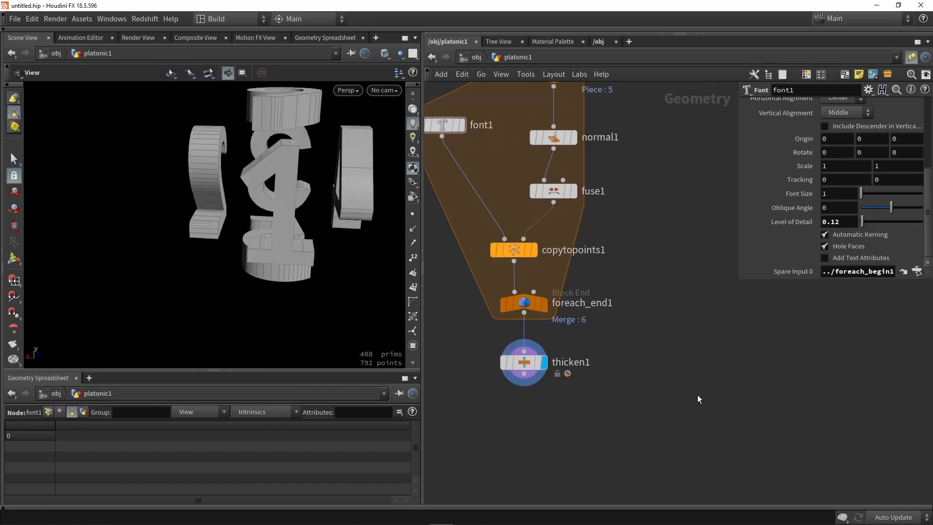
{"action": "key", "text": "Tab"}
{"action": "type", "text": "boo"}
{"action": "key", "text": "Return"}
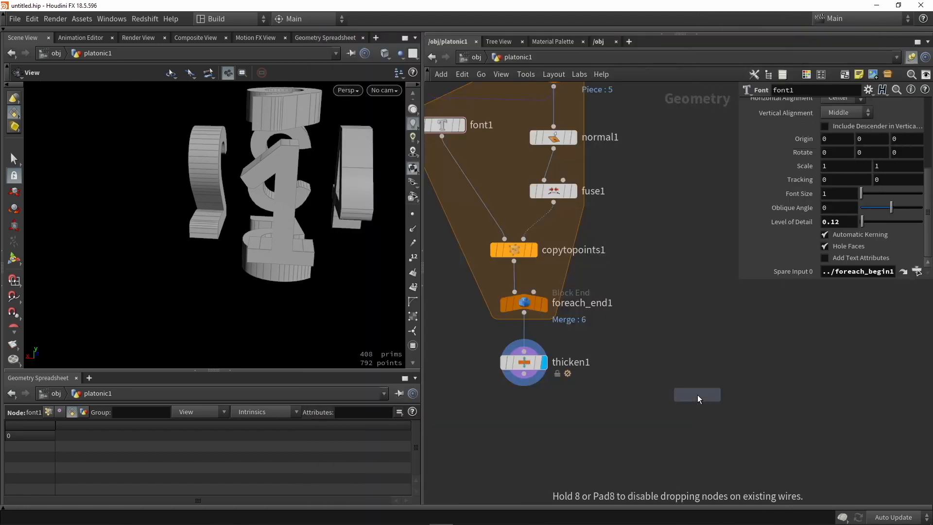
{"action": "left_click", "coordinate": [635, 411]}
{"action": "scroll", "coordinate": [526, 388], "scroll_direction": "down", "scroll_amount": 2}
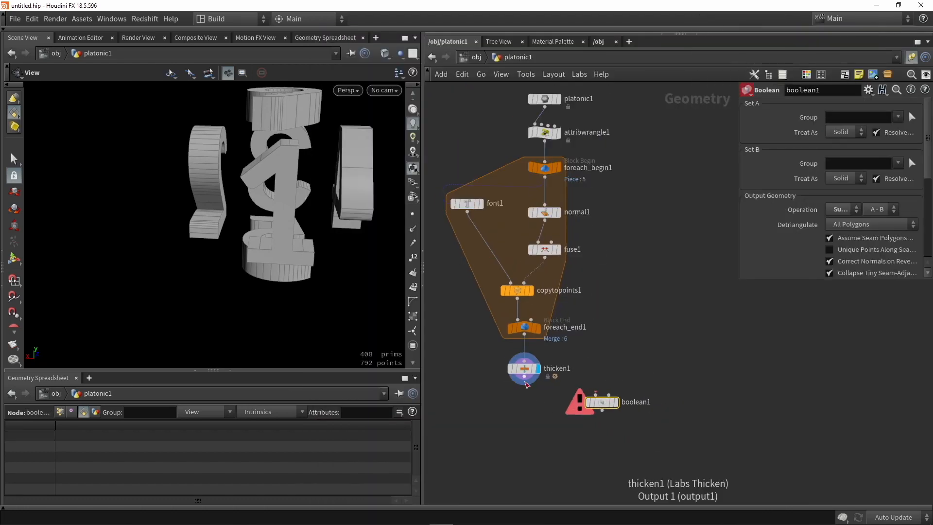
{"action": "scroll", "coordinate": [623, 333], "scroll_direction": "up", "scroll_amount": 1}
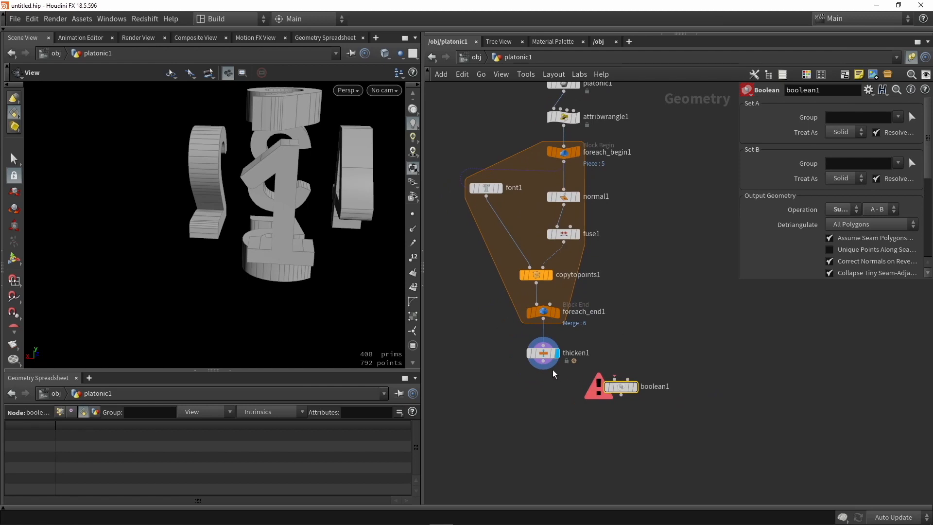
{"action": "scroll", "coordinate": [660, 244], "scroll_direction": "down", "scroll_amount": 1}
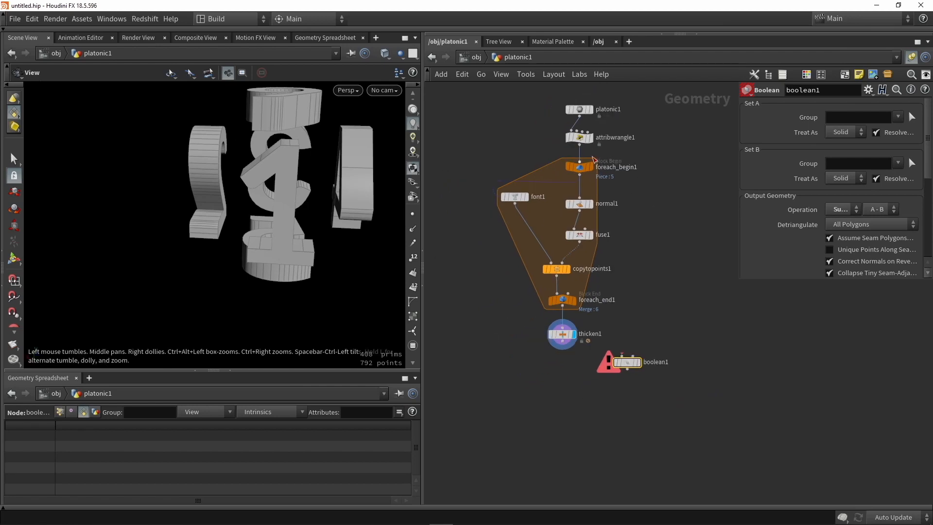
Step: Wire platonic1 into boolean1's first input and thicken1 into its second, and display boolean1
{"action": "left_click_drag", "start_coordinate": [590, 111], "coordinate": [640, 392]}
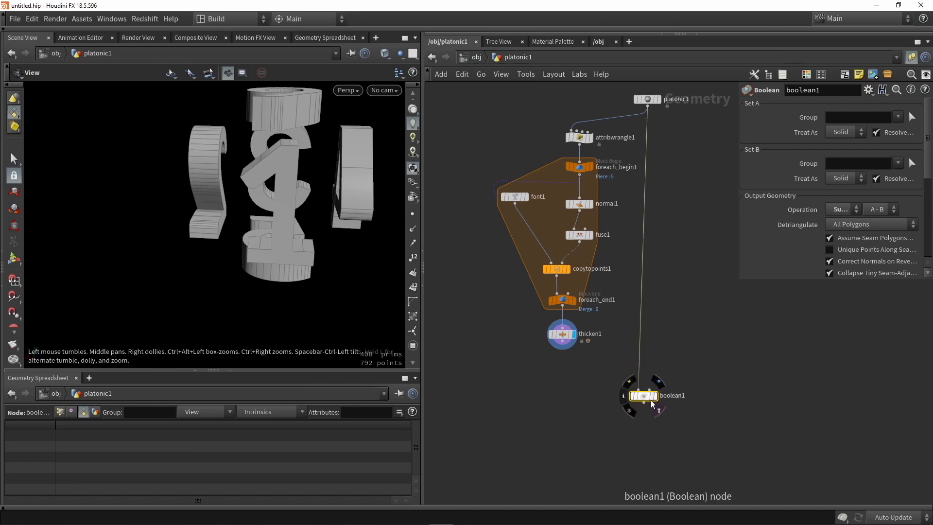
{"action": "scroll", "coordinate": [653, 401], "scroll_direction": "up", "scroll_amount": 2}
{"action": "scroll", "coordinate": [657, 383], "scroll_direction": "up", "scroll_amount": 2}
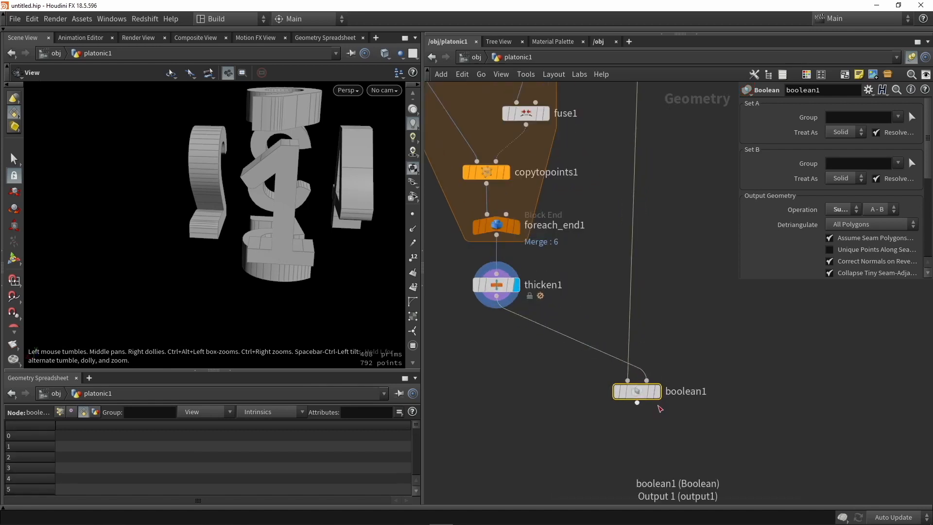
{"action": "left_click", "coordinate": [657, 394]}
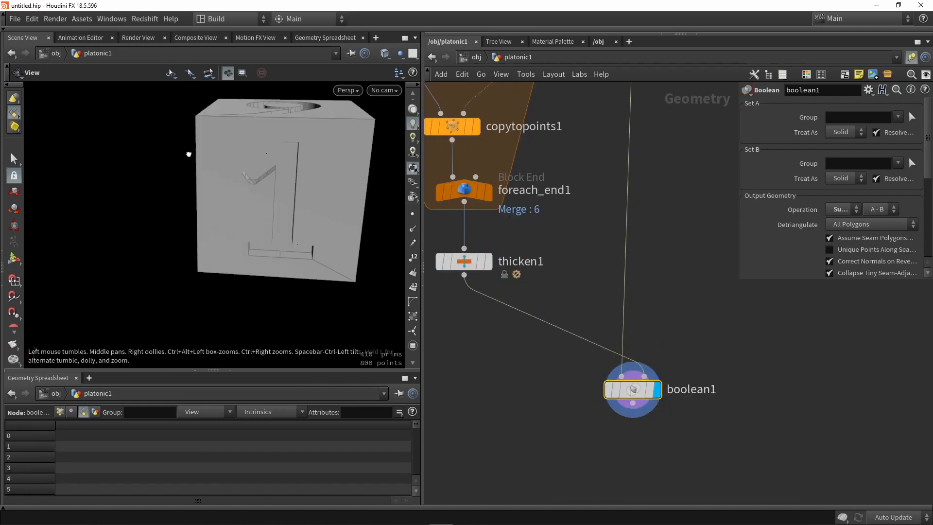
Step: Set the Depth of thicken1 to 0.03 for shallower carved numbers
{"action": "left_click_drag", "start_coordinate": [190, 150], "coordinate": [302, 200]}
{"action": "left_click", "coordinate": [470, 265]}
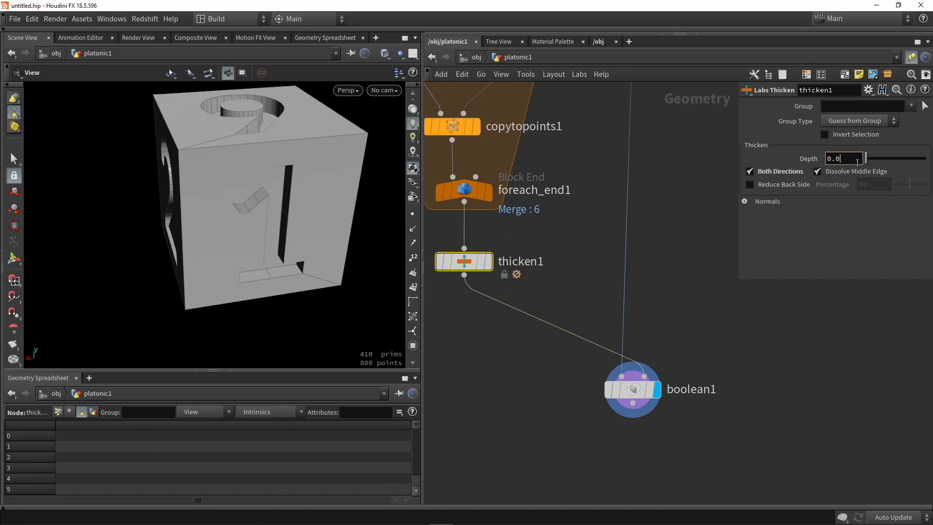
{"action": "key", "text": "Return"}
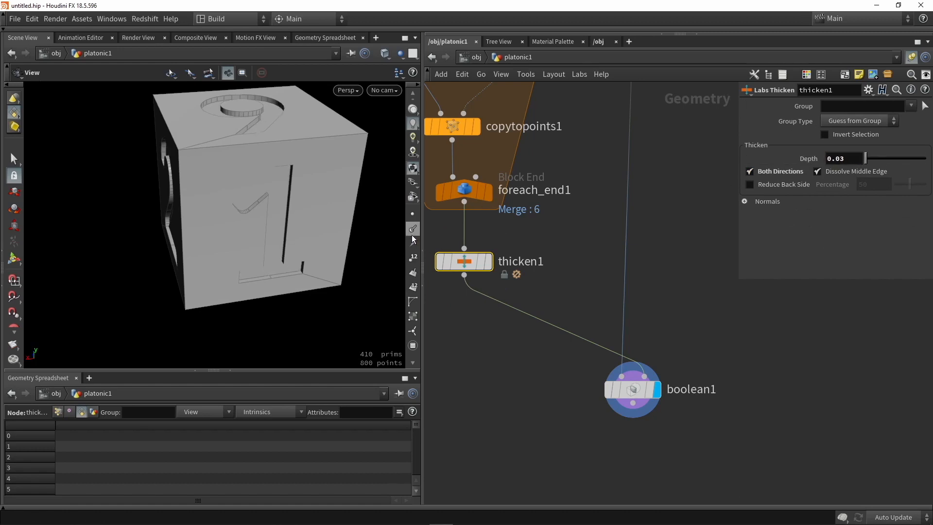
{"action": "left_click_drag", "start_coordinate": [311, 204], "coordinate": [210, 226]}
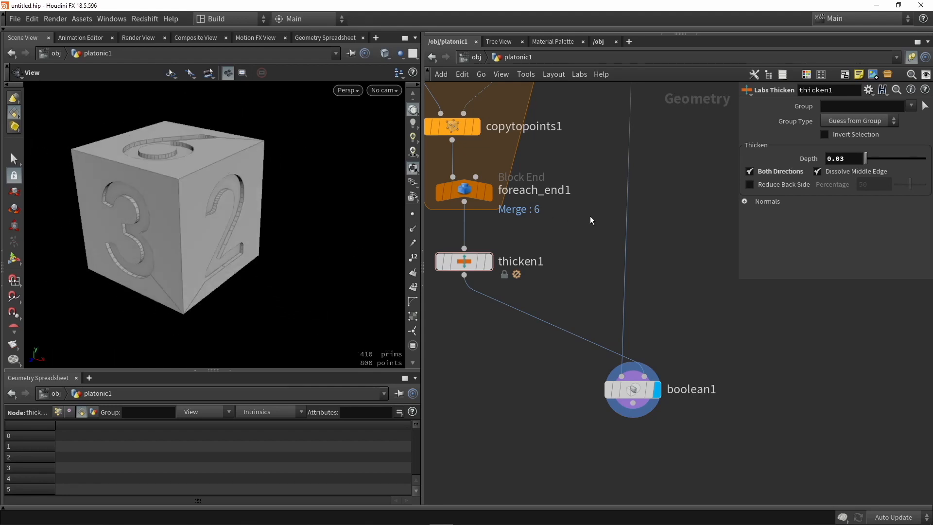
Step: Insert a PolyBevel node on the wire between platonic1 and boolean1, and display it
{"action": "key", "text": "Tab"}
{"action": "type", "text": "bev"}
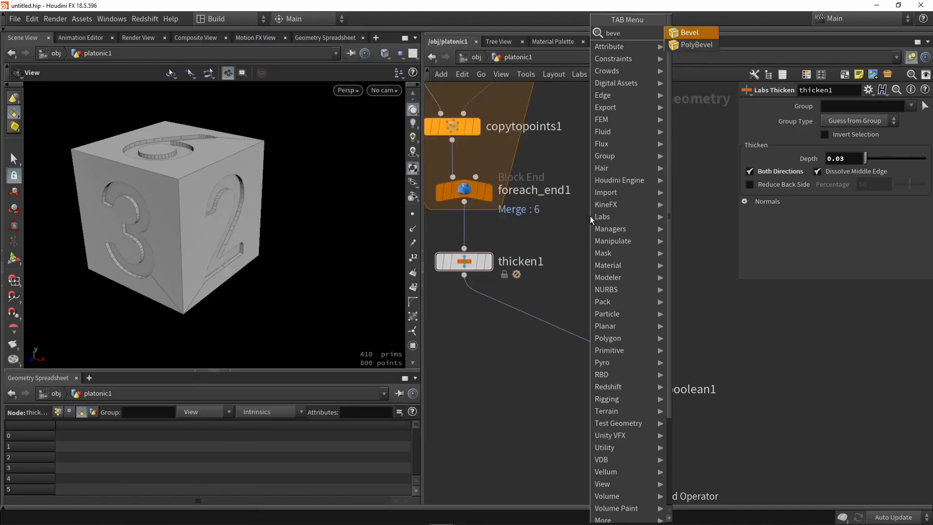
{"action": "key", "text": "Return"}
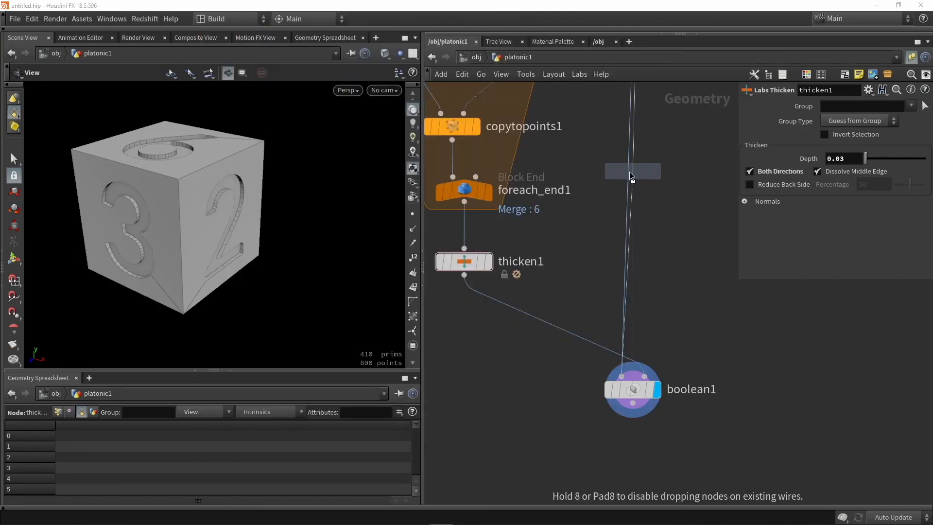
{"action": "left_click", "coordinate": [629, 171]}
{"action": "key", "text": "h"}
{"action": "scroll", "coordinate": [644, 106], "scroll_direction": "up", "scroll_amount": 1}
{"action": "left_click", "coordinate": [648, 105]}
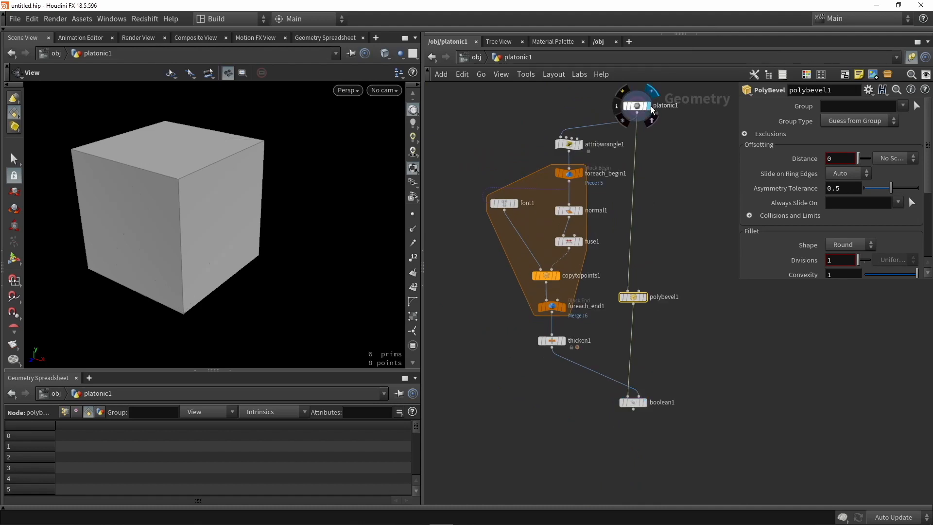
{"action": "scroll", "coordinate": [648, 272], "scroll_direction": "up", "scroll_amount": 3}
{"action": "left_click", "coordinate": [639, 315]}
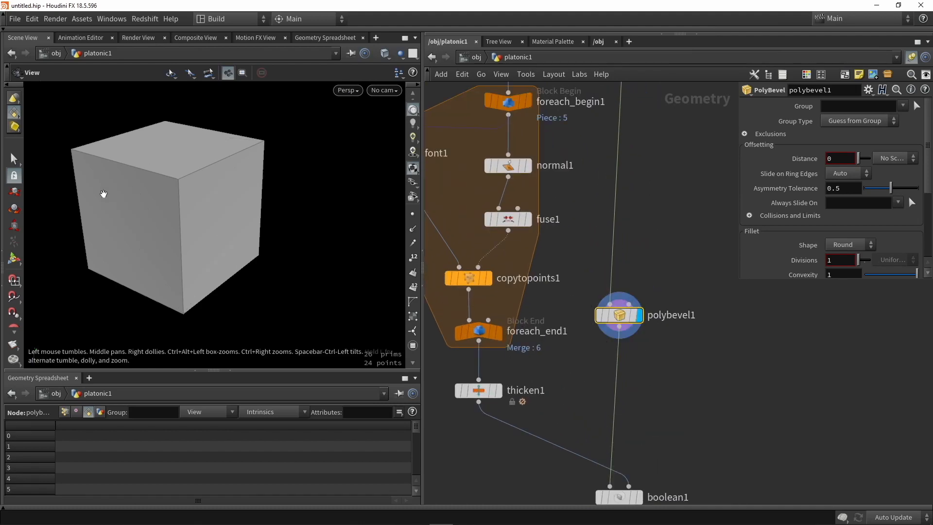
Step: Bevel the cube's edges interactively in the viewport to a Distance of about 0.18 with 11 Divisions
{"action": "left_click", "coordinate": [14, 257]}
{"action": "left_click_drag", "start_coordinate": [194, 176], "coordinate": [243, 182]}
{"action": "scroll", "coordinate": [252, 180], "scroll_direction": "up", "scroll_amount": 10}
{"action": "middle_click_drag", "start_coordinate": [651, 432], "coordinate": [656, 320]}
Step: Display and select boolean1 to check the numbers carved into the bevelled cube
{"action": "left_click", "coordinate": [638, 384]}
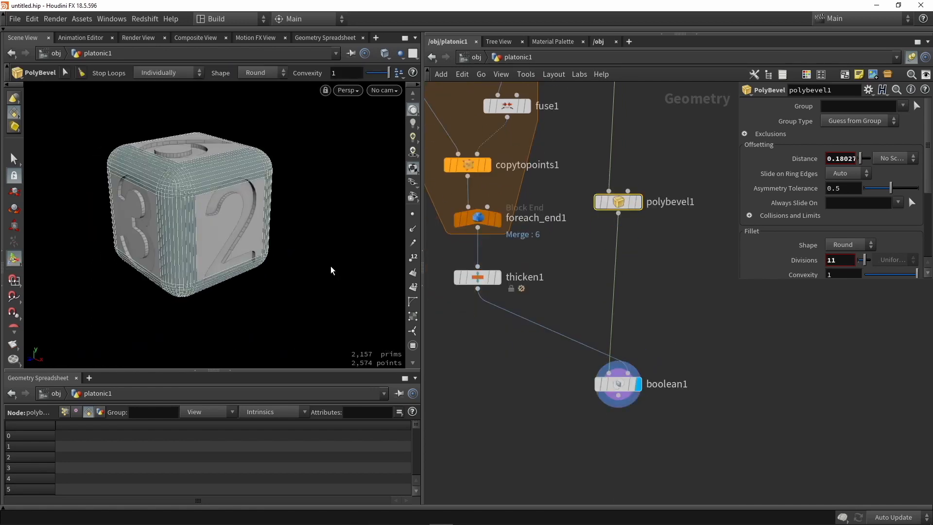
{"action": "left_click", "coordinate": [513, 395]}
{"action": "left_click_drag", "start_coordinate": [292, 262], "coordinate": [204, 237], "text": "alt"}
{"action": "left_click", "coordinate": [619, 385]}
Step: Set the Font Size of font1 to 0.5 and check the smaller numbers on the die
{"action": "scroll", "coordinate": [204, 237], "scroll_direction": "down", "scroll_amount": 3}
{"action": "middle_click_drag", "start_coordinate": [579, 259], "coordinate": [619, 316]}
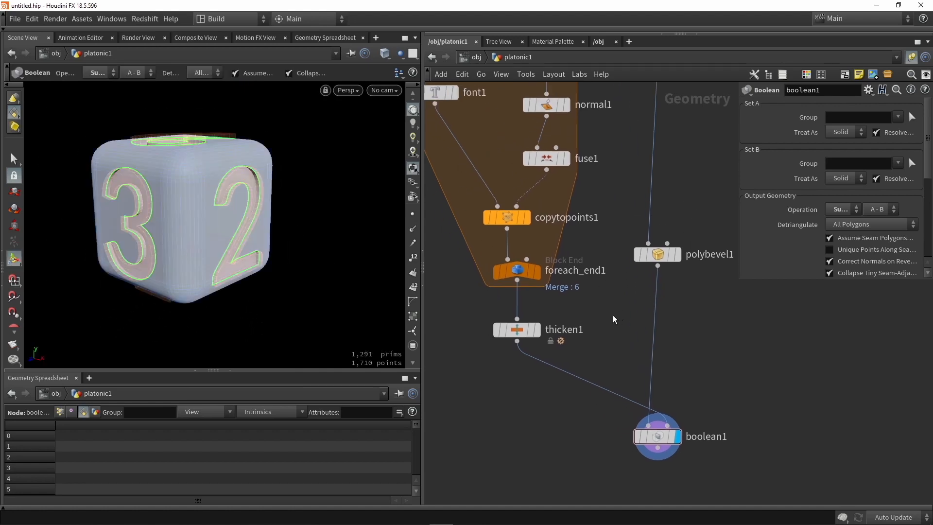
{"action": "middle_click_drag", "start_coordinate": [475, 255], "coordinate": [559, 332]}
{"action": "scroll", "coordinate": [559, 331], "scroll_direction": "down", "scroll_amount": 2}
{"action": "scroll", "coordinate": [528, 223], "scroll_direction": "up", "scroll_amount": 3}
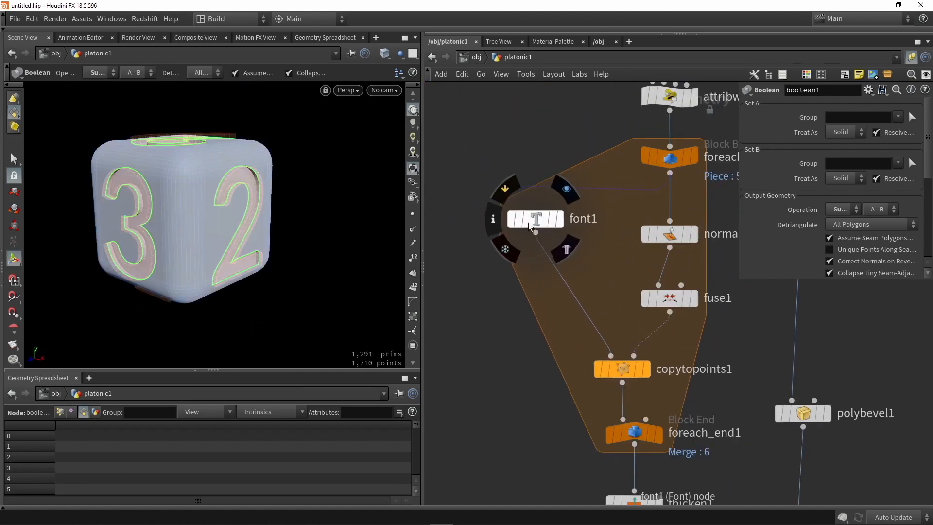
{"action": "left_click", "coordinate": [531, 223]}
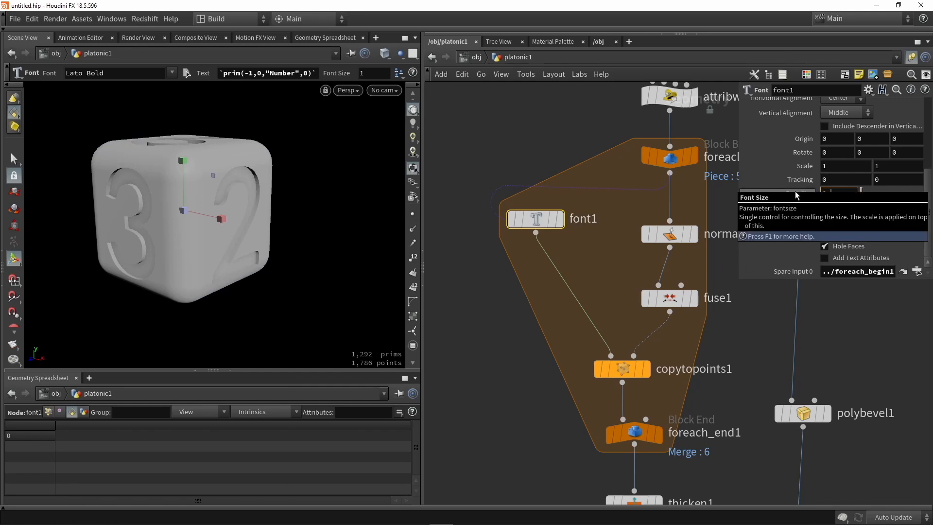
{"action": "type", "text": "0.5"}
{"action": "key", "text": "Return"}
{"action": "left_click_drag", "start_coordinate": [267, 212], "coordinate": [132, 212]}
Step: Select platonic1 and move it higher above attribwrangle1 in the network
{"action": "scroll", "coordinate": [158, 223], "scroll_direction": "down", "scroll_amount": 3}
{"action": "scroll", "coordinate": [543, 148], "scroll_direction": "down", "scroll_amount": 3}
{"action": "middle_click_drag", "start_coordinate": [543, 148], "coordinate": [517, 216]}
{"action": "scroll", "coordinate": [657, 161], "scroll_direction": "up", "scroll_amount": 2}
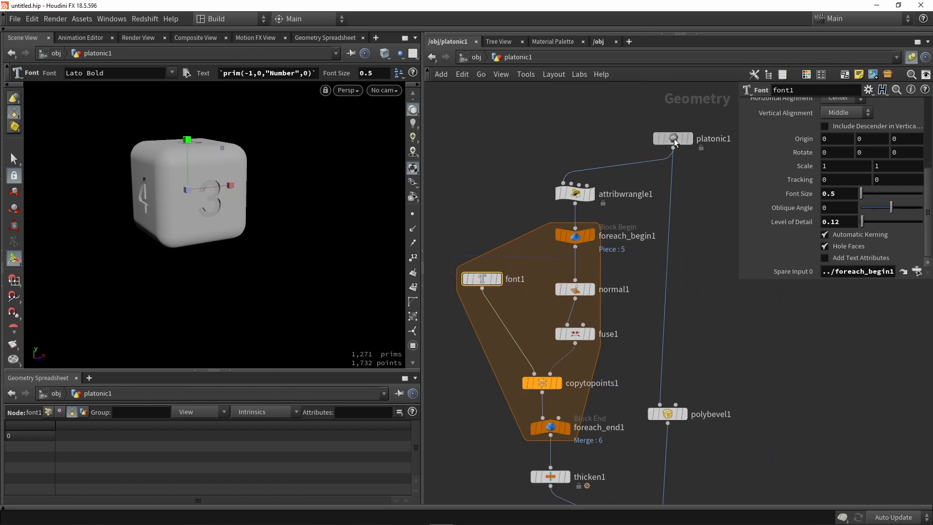
{"action": "left_click", "coordinate": [673, 139]}
{"action": "left_click_drag", "start_coordinate": [673, 139], "coordinate": [667, 108]}
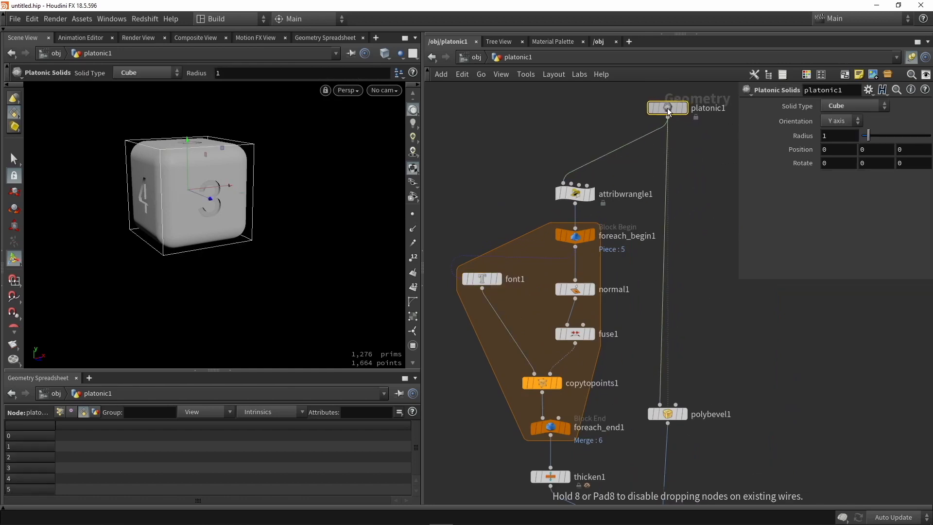
Step: Try Tetrahedron as the Solid Type of platonic1 and inspect the numbered result
{"action": "left_click", "coordinate": [833, 106]}
{"action": "left_click", "coordinate": [830, 121]}
{"action": "key", "text": "Escape"}
{"action": "left_click_drag", "start_coordinate": [343, 186], "coordinate": [291, 178]}
{"action": "key", "text": "Return"}
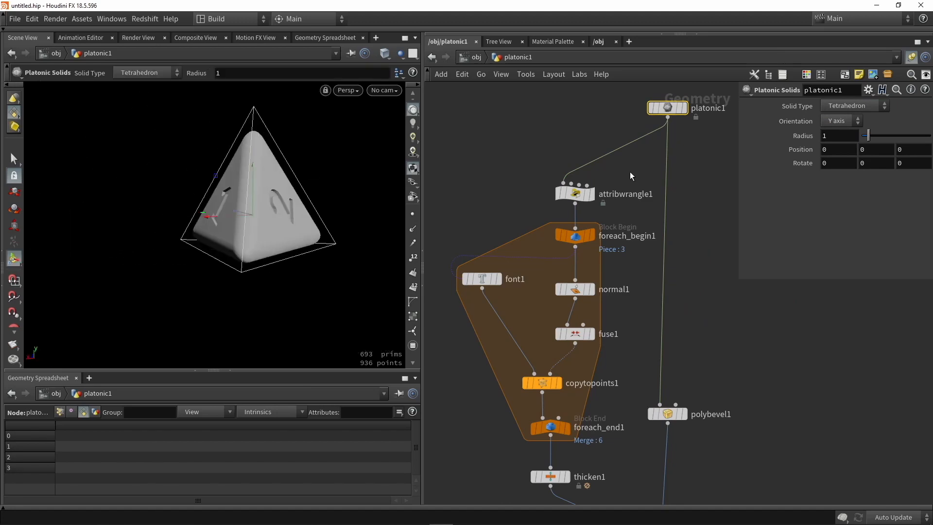
Step: Try Octahedron as the Solid Type of platonic1 and inspect the numbers on its faces
{"action": "left_click", "coordinate": [844, 105]}
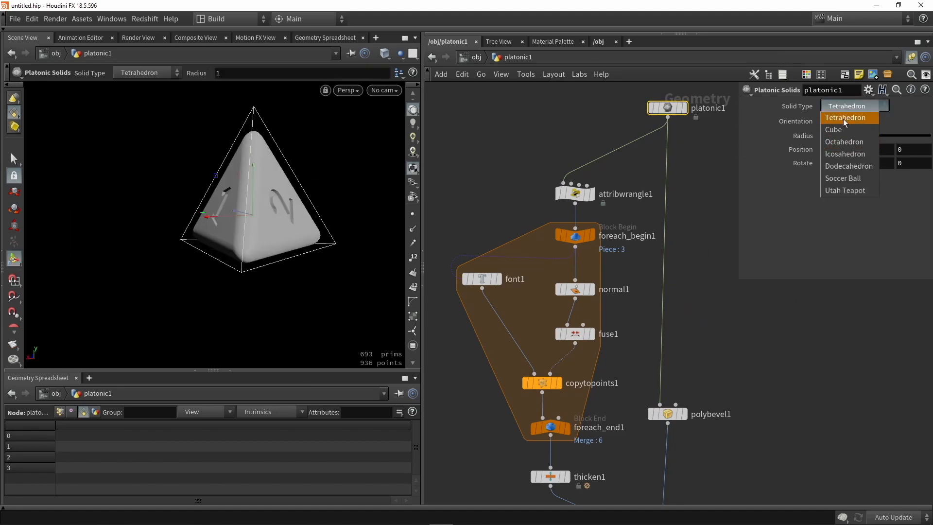
{"action": "left_click", "coordinate": [844, 142]}
{"action": "key", "text": "Escape"}
{"action": "left_click_drag", "start_coordinate": [292, 177], "coordinate": [368, 166]}
{"action": "key", "text": "Return"}
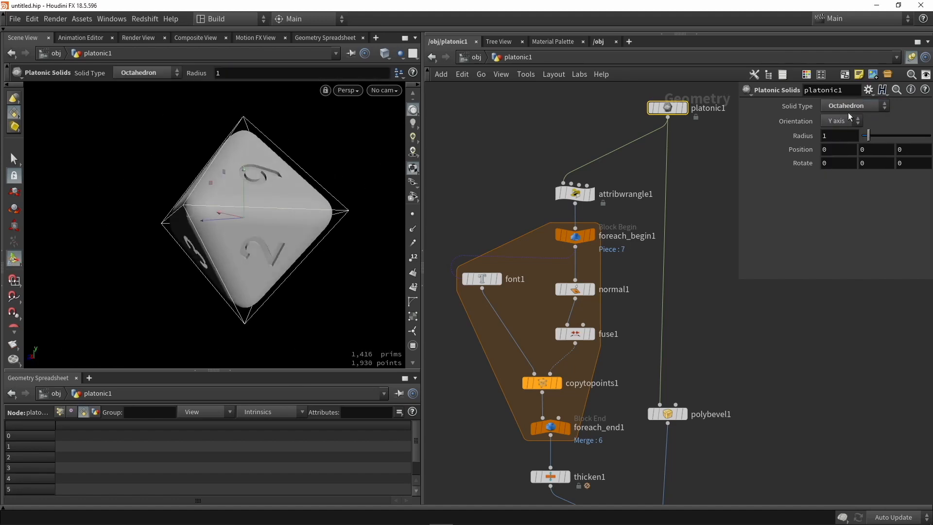
Step: Try Dodecahedron as the Solid Type of platonic1 and inspect the carved numbers up close
{"action": "left_click", "coordinate": [848, 106]}
{"action": "left_click", "coordinate": [848, 151]}
{"action": "key", "text": "Escape"}
{"action": "left_click_drag", "start_coordinate": [299, 192], "coordinate": [208, 154]}
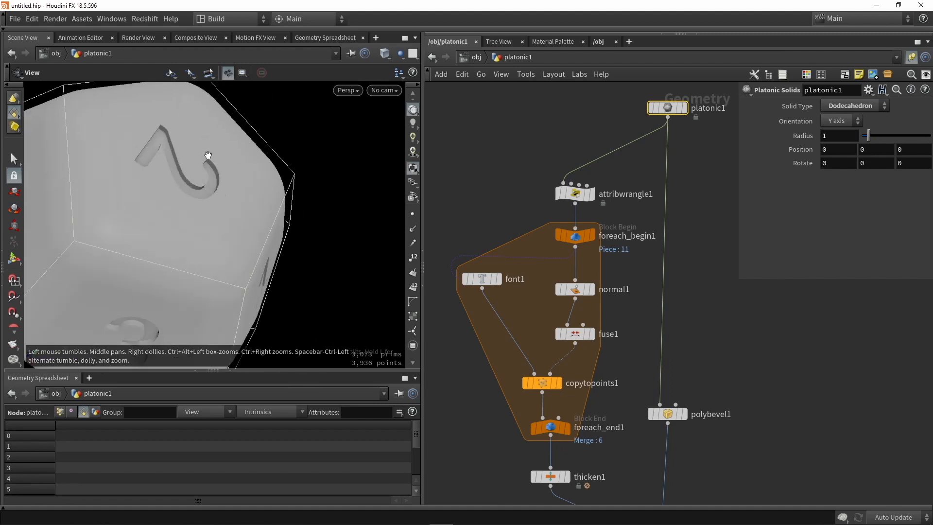
{"action": "right_click_drag", "start_coordinate": [208, 154], "coordinate": [233, 195]}
{"action": "scroll", "coordinate": [105, 122], "scroll_direction": "down", "scroll_amount": 3}
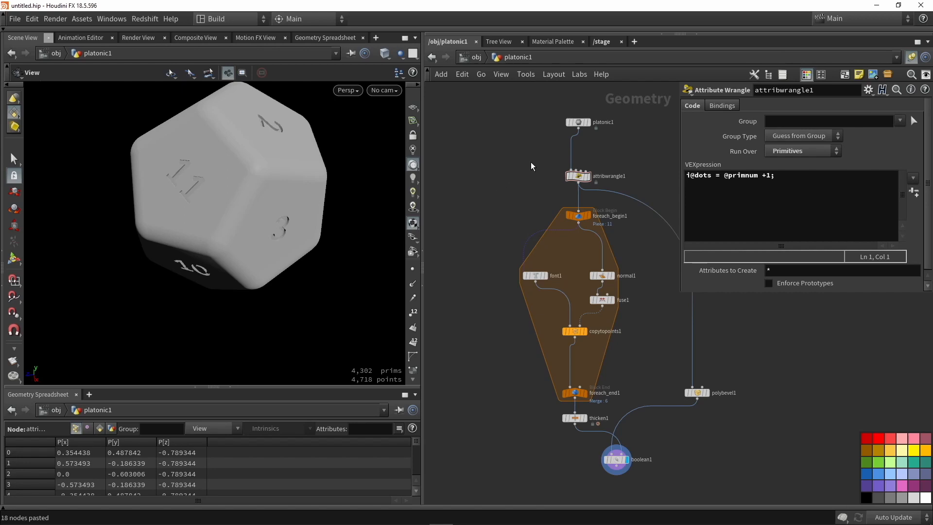
Step: Set the Solid Type of platonic1 back to Cube and inspect the numbered die
{"action": "left_click", "coordinate": [728, 176]}
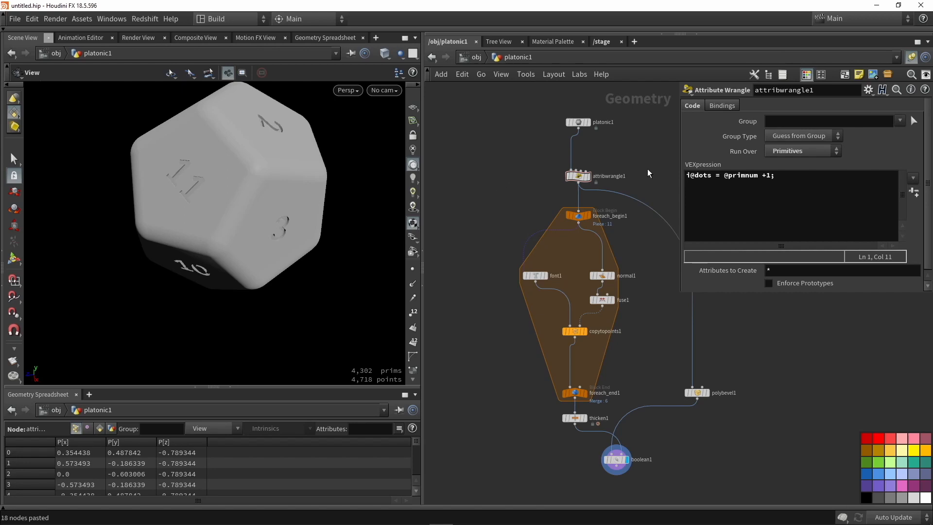
{"action": "left_click", "coordinate": [579, 122]}
{"action": "left_click", "coordinate": [783, 105]}
{"action": "left_click", "coordinate": [780, 129]}
{"action": "left_click_drag", "start_coordinate": [125, 219], "coordinate": [277, 258]}
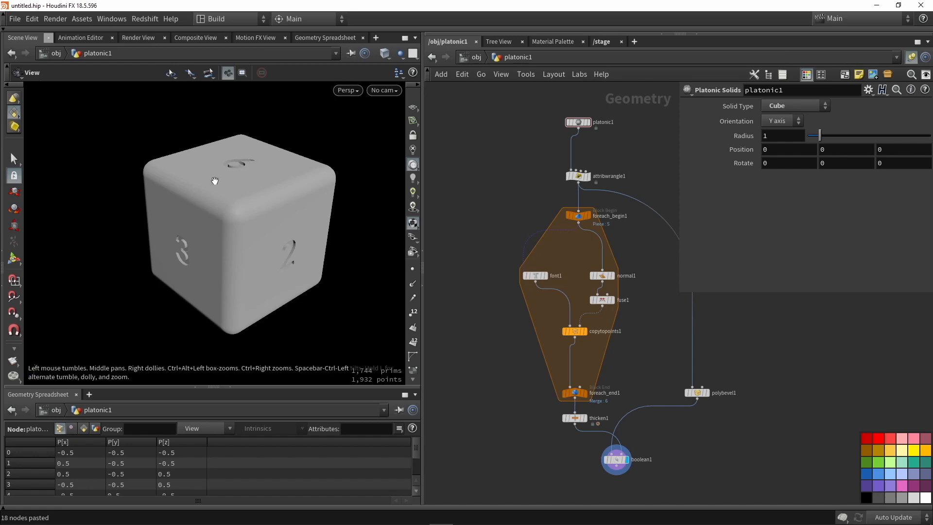
{"action": "mouse_move", "coordinate": [237, 178]}
{"action": "left_mouse_down"}
{"action": "mouse_move", "coordinate": [244, 214]}
{"action": "mouse_move", "coordinate": [244, 186]}
{"action": "left_mouse_up"}
Step: Add a Grid node beside the For-Each block and display it
{"action": "middle_click_drag", "start_coordinate": [461, 277], "coordinate": [516, 306]}
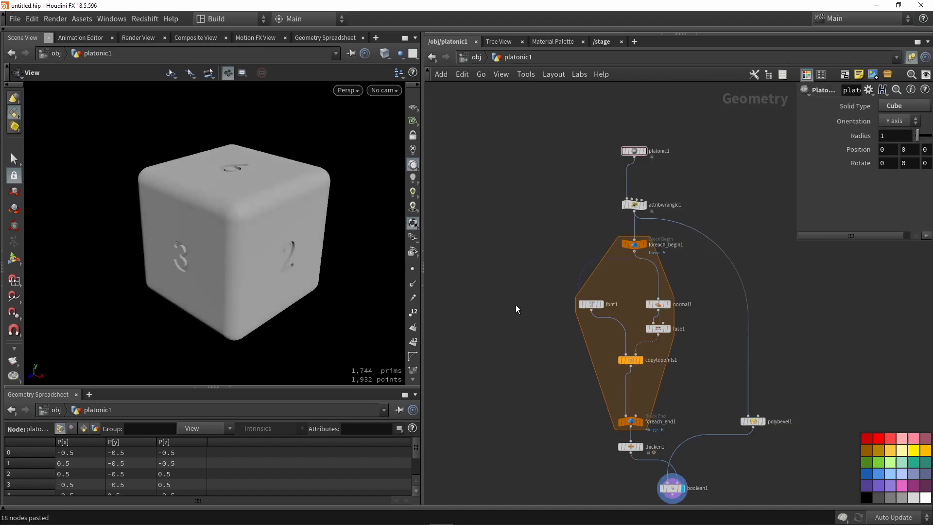
{"action": "key", "text": "Tab"}
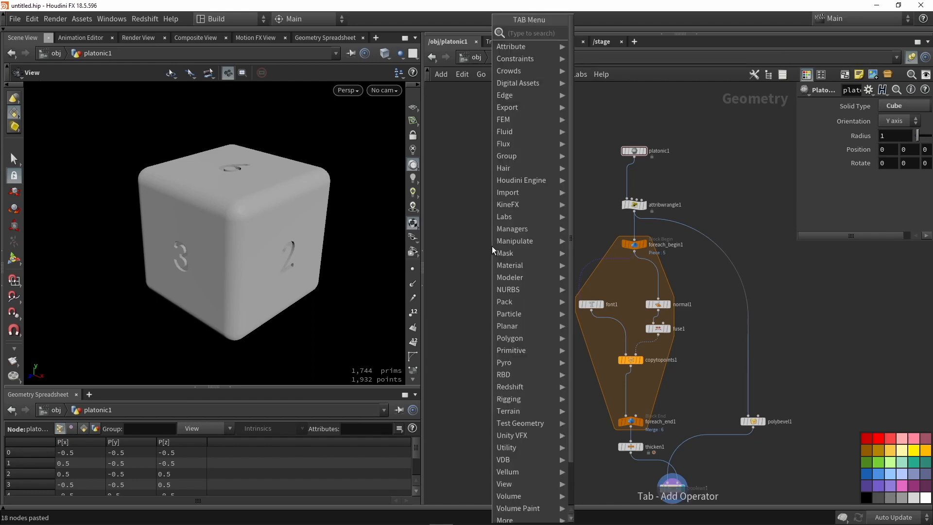
{"action": "type", "text": "gr"}
{"action": "key", "text": "Return"}
{"action": "left_click", "coordinate": [492, 246]}
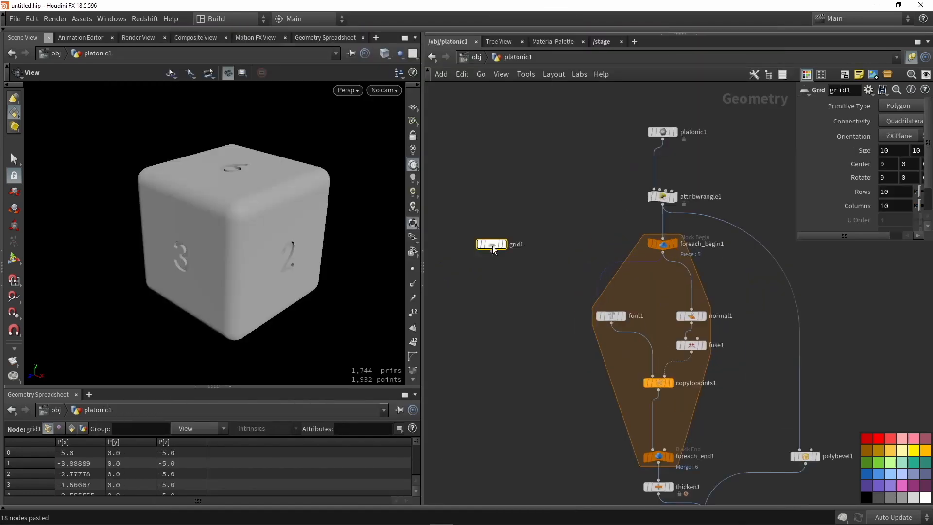
{"action": "scroll", "coordinate": [505, 244], "scroll_direction": "up", "scroll_amount": 3}
{"action": "left_click", "coordinate": [508, 244]}
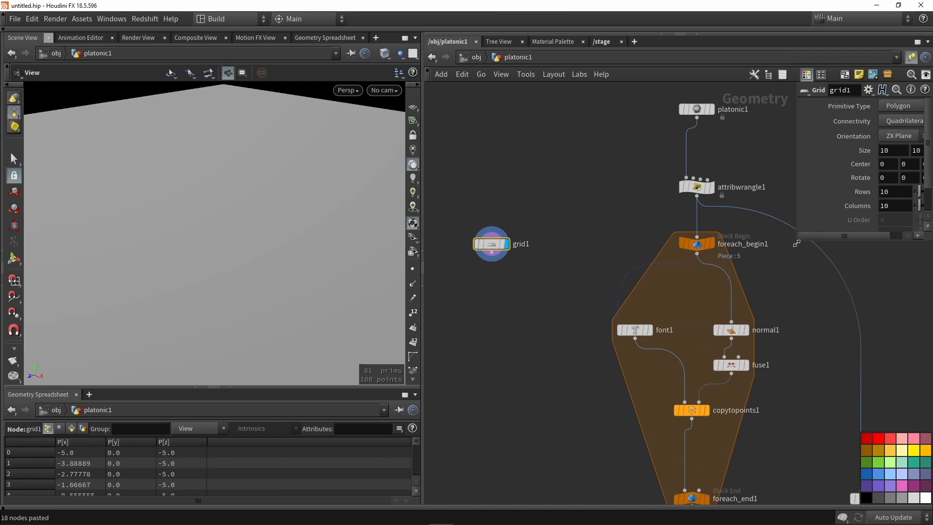
Step: Frame the grid in the viewport and show it as wireframe with its points displayed
{"action": "mouse_move", "coordinate": [797, 243]}
{"action": "left_mouse_down"}
{"action": "mouse_move", "coordinate": [663, 223]}
{"action": "mouse_move", "coordinate": [587, 233]}
{"action": "left_mouse_up"}
{"action": "key", "text": "space+h"}
{"action": "left_click", "coordinate": [413, 270]}
{"action": "key", "text": "shift+w"}
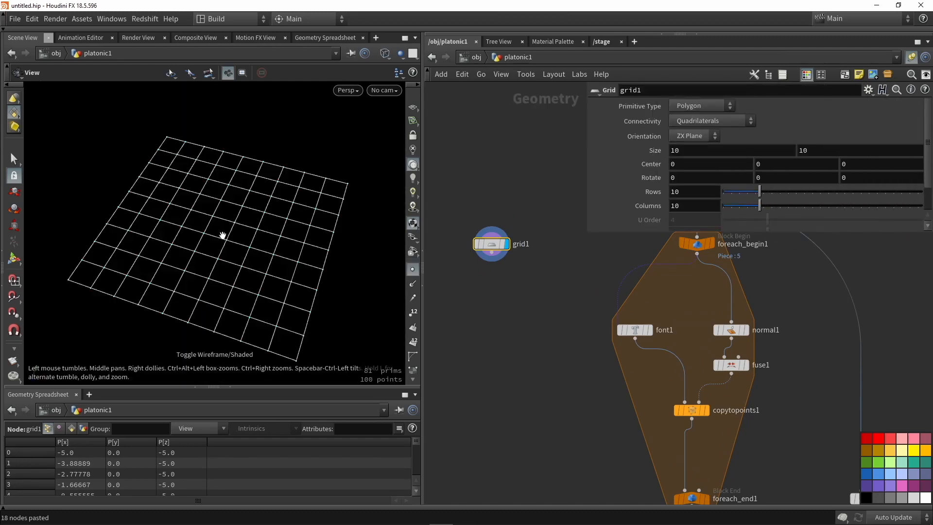
{"action": "left_click_drag", "start_coordinate": [223, 235], "coordinate": [244, 244]}
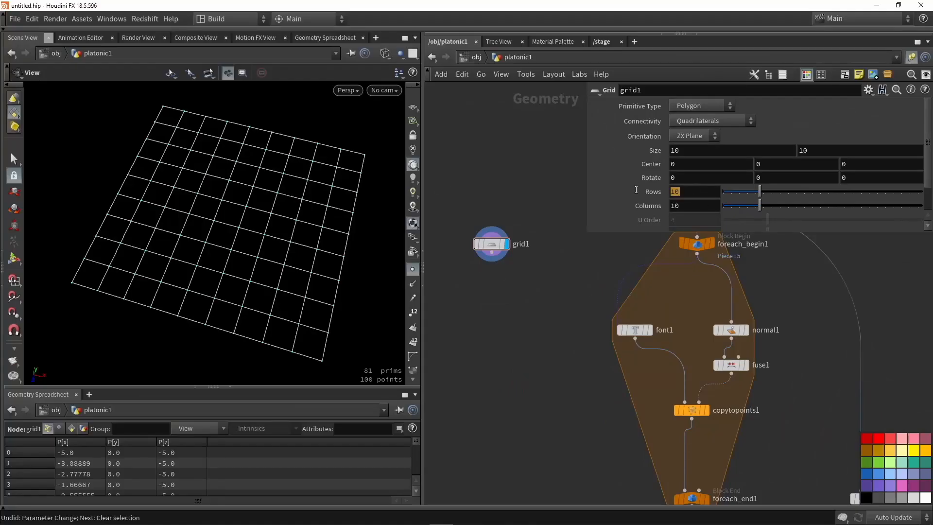
Step: Set the Rows and Columns of grid1 to 3 each and check the point layout
{"action": "type", "text": "3"}
{"action": "key", "text": "Tab"}
{"action": "type", "text": "3"}
{"action": "key", "text": "Return"}
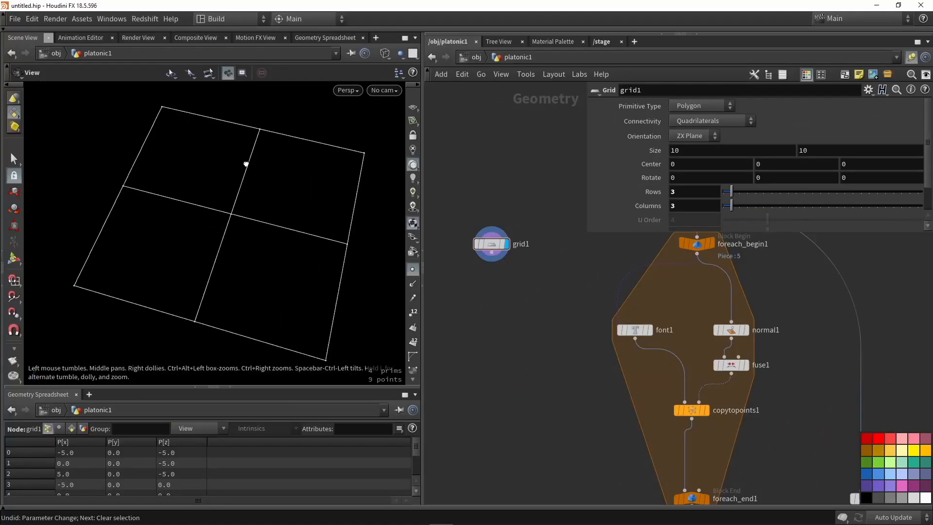
{"action": "left_click_drag", "start_coordinate": [246, 163], "coordinate": [217, 238]}
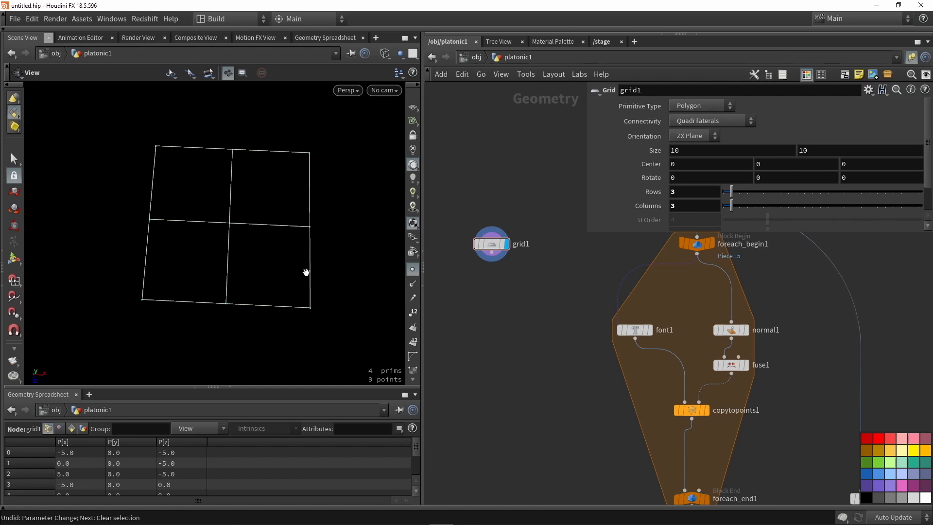
{"action": "left_click_drag", "start_coordinate": [278, 276], "coordinate": [268, 265]}
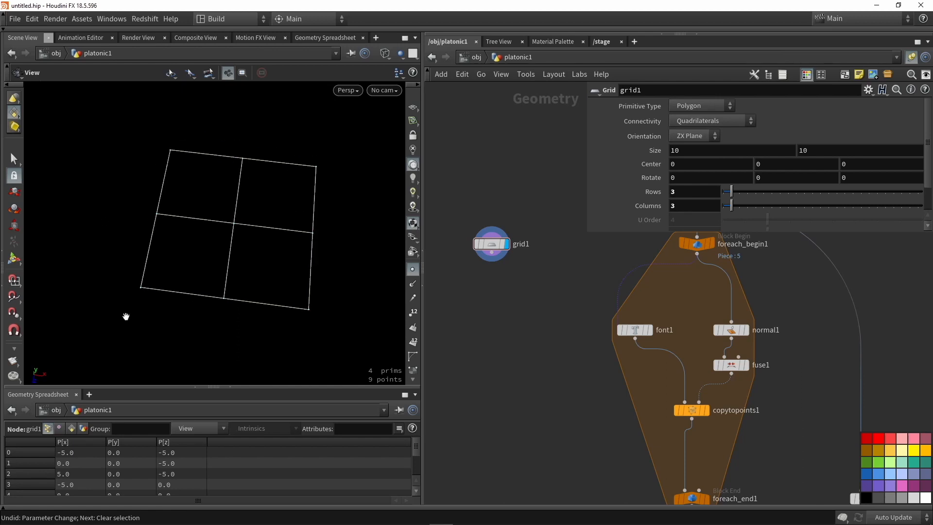
{"action": "left_click_drag", "start_coordinate": [213, 194], "coordinate": [250, 241]}
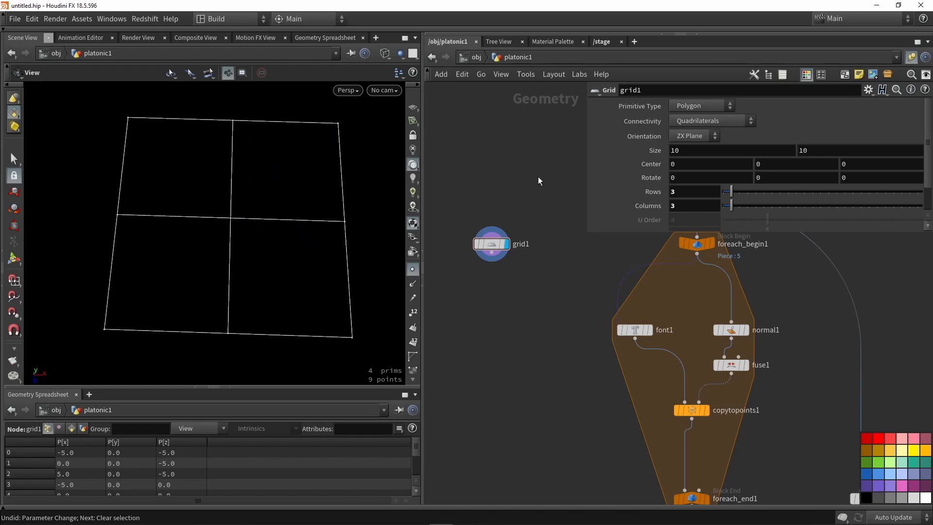
Step: Turn on the viewport's reference plane to compare the grid's points with the scene coordinates
{"action": "left_click", "coordinate": [413, 107]}
{"action": "left_click_drag", "start_coordinate": [316, 175], "coordinate": [316, 198]}
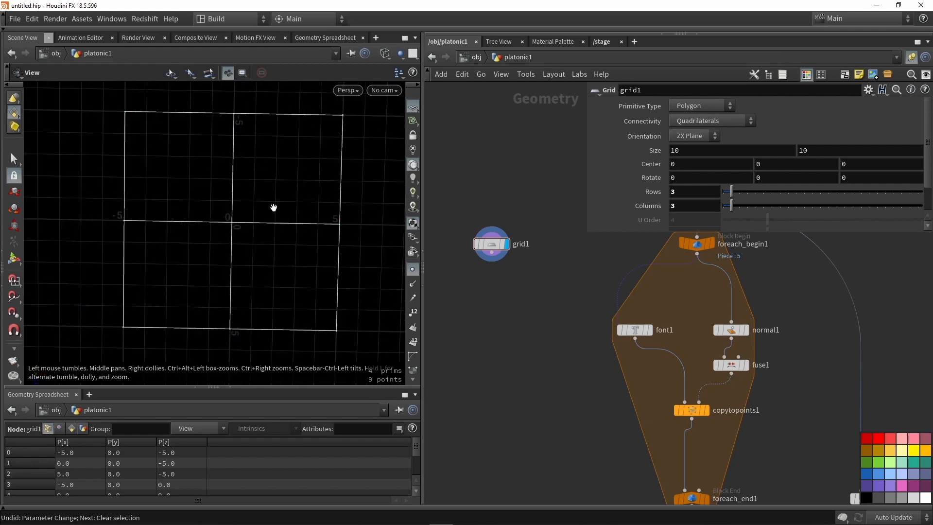
{"action": "scroll", "coordinate": [274, 207], "scroll_direction": "down", "scroll_amount": 2}
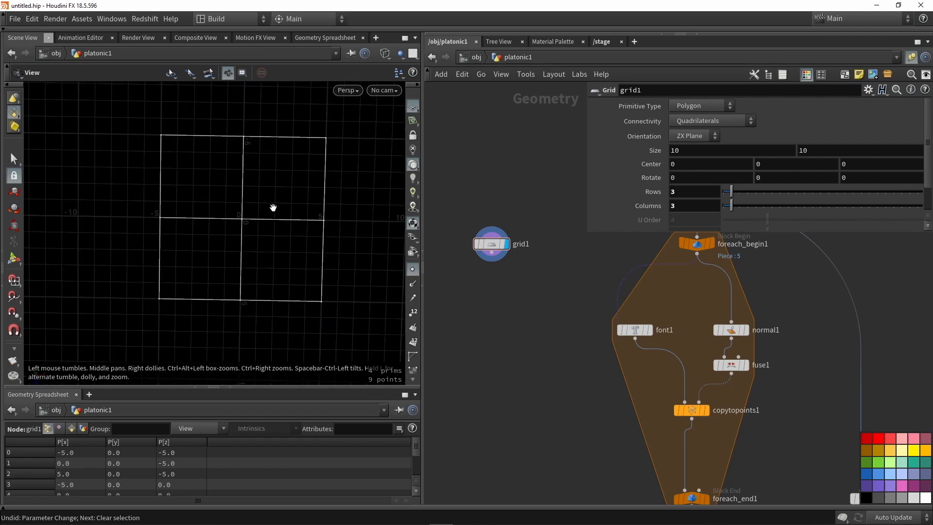
{"action": "left_click_drag", "start_coordinate": [273, 208], "coordinate": [485, 306]}
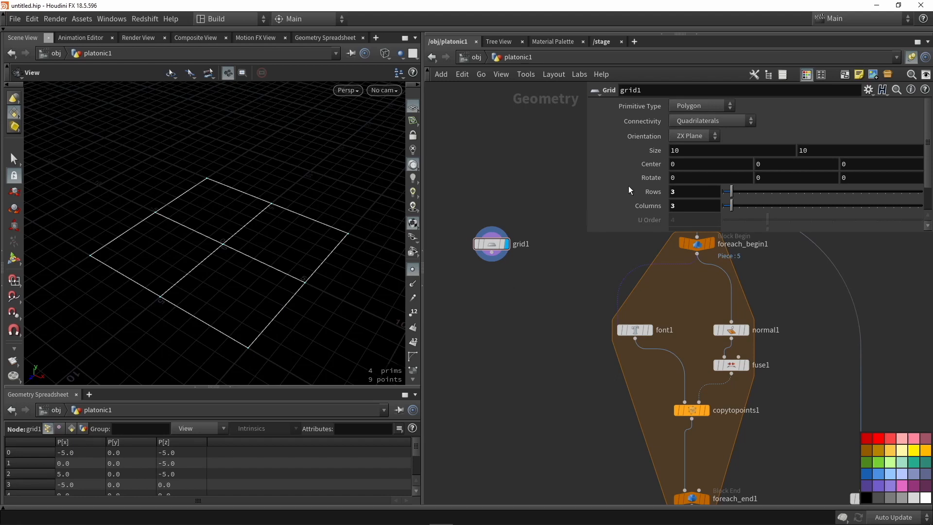
Step: Set the Size of grid1 to 2 by 2
{"action": "double_click", "coordinate": [680, 151]}
{"action": "type", "text": "2"}
{"action": "key", "text": "Tab"}
{"action": "type", "text": "2"}
{"action": "key", "text": "Return"}
{"action": "scroll", "coordinate": [229, 252], "scroll_direction": "up", "scroll_amount": 5}
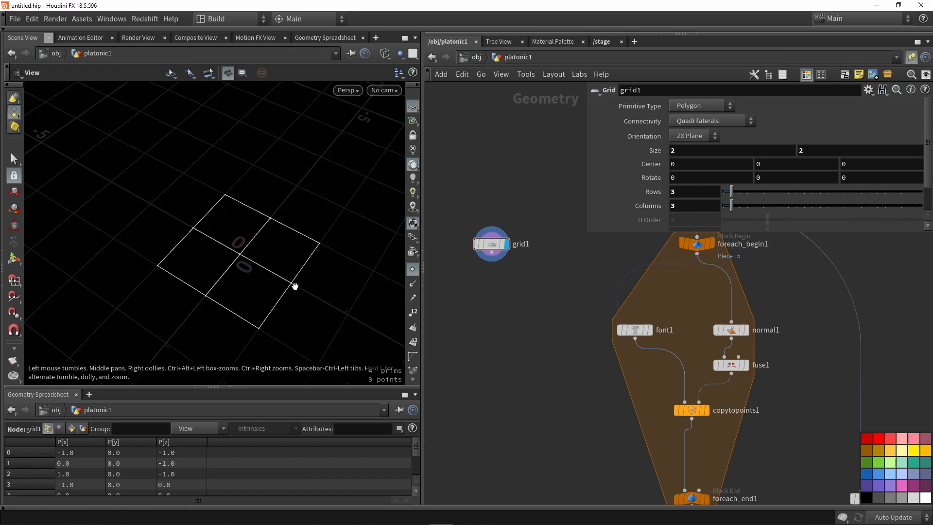
Step: Examine the grid's points in the viewport and their P[x] values in the Geometry Spreadsheet
{"action": "left_click_drag", "start_coordinate": [197, 283], "coordinate": [145, 177]}
{"action": "left_click_drag", "start_coordinate": [253, 292], "coordinate": [198, 267]}
{"action": "scroll", "coordinate": [204, 266], "scroll_direction": "up", "scroll_amount": 3}
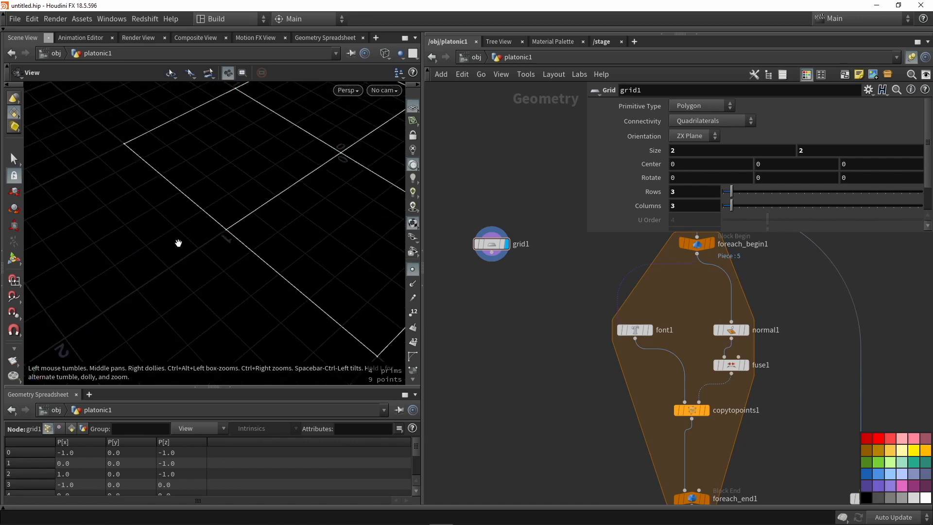
{"action": "left_click_drag", "start_coordinate": [142, 157], "coordinate": [233, 214]}
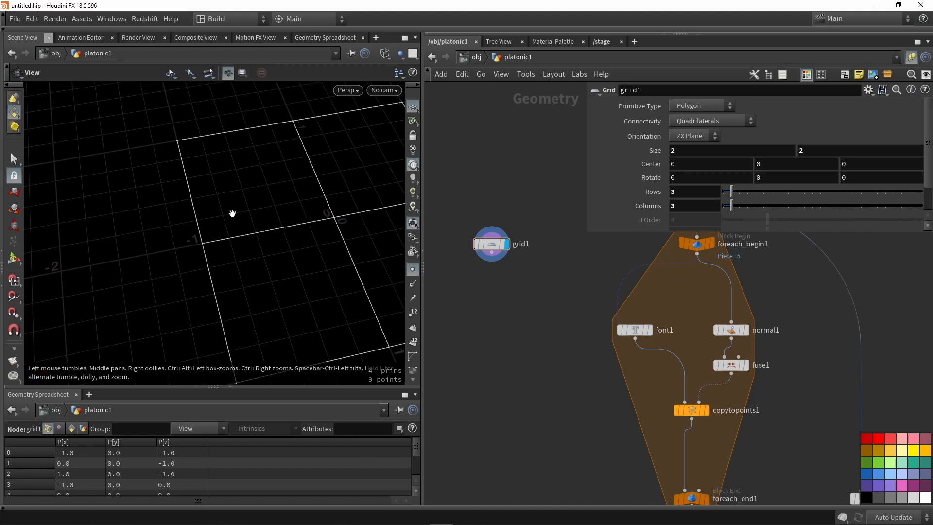
{"action": "left_click_drag", "start_coordinate": [157, 387], "coordinate": [157, 282]}
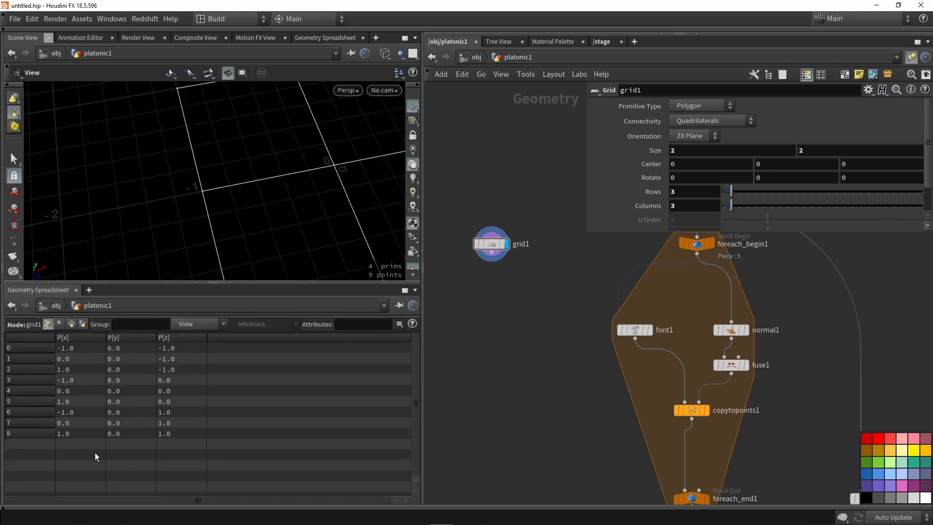
{"action": "left_click_drag", "start_coordinate": [66, 349], "coordinate": [75, 435]}
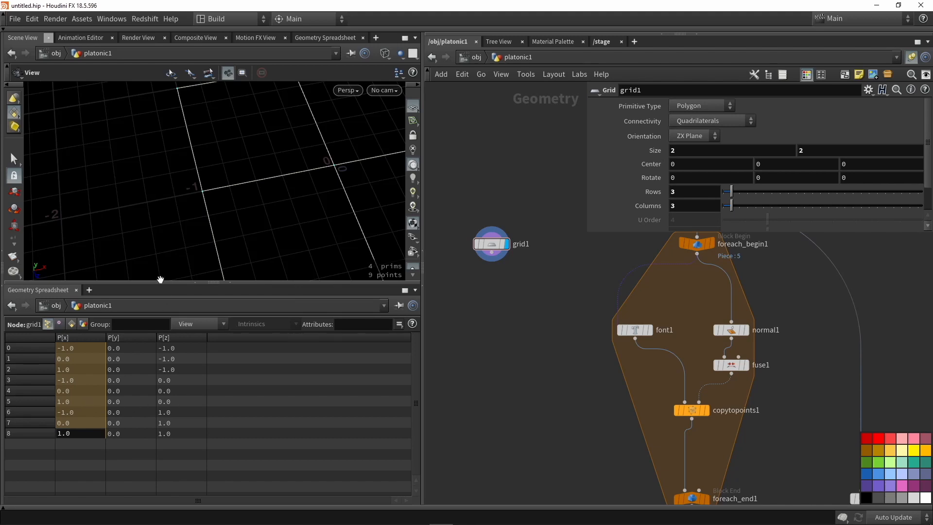
{"action": "left_click_drag", "start_coordinate": [160, 282], "coordinate": [155, 370]}
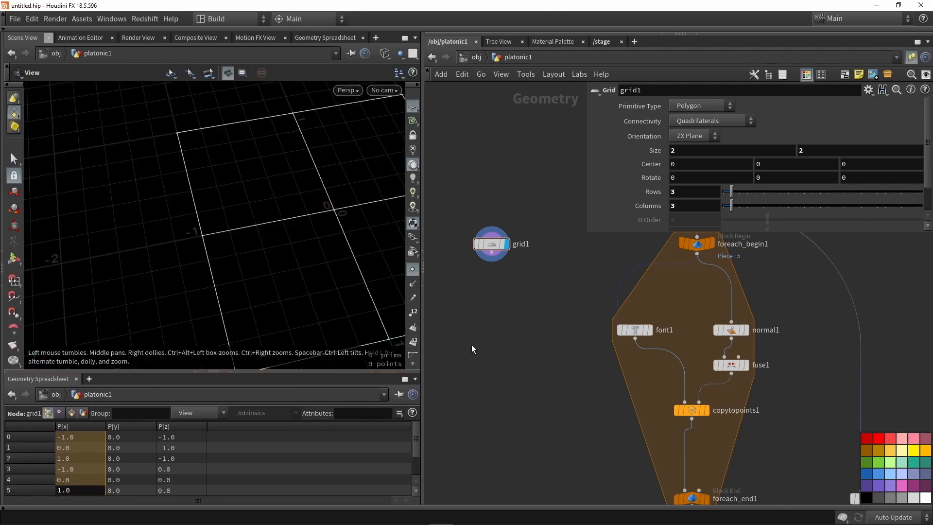
Step: Display foreach_begin1 to check its dots primitive attribute, and return the display and selection to grid1
{"action": "middle_click_drag", "start_coordinate": [556, 325], "coordinate": [551, 378]}
{"action": "left_click_drag", "start_coordinate": [253, 214], "coordinate": [208, 221]}
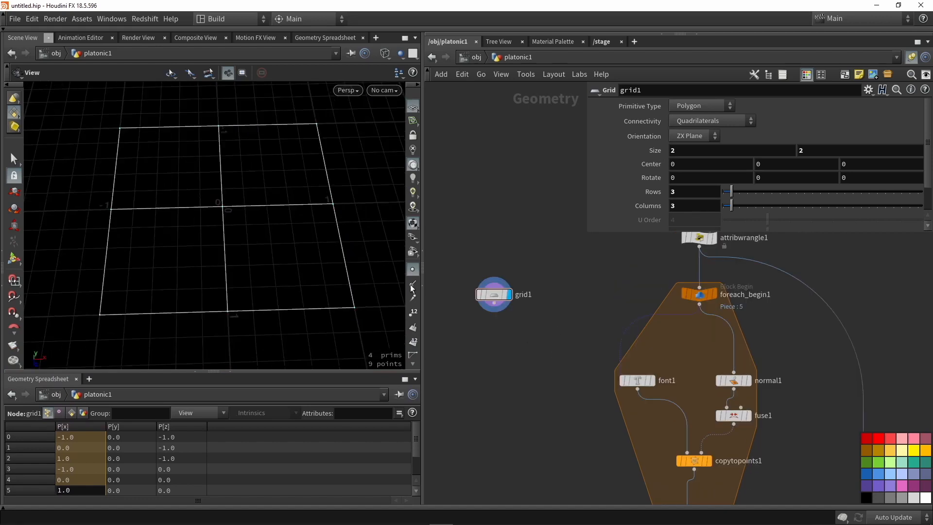
{"action": "left_click_drag", "start_coordinate": [545, 335], "coordinate": [458, 275]}
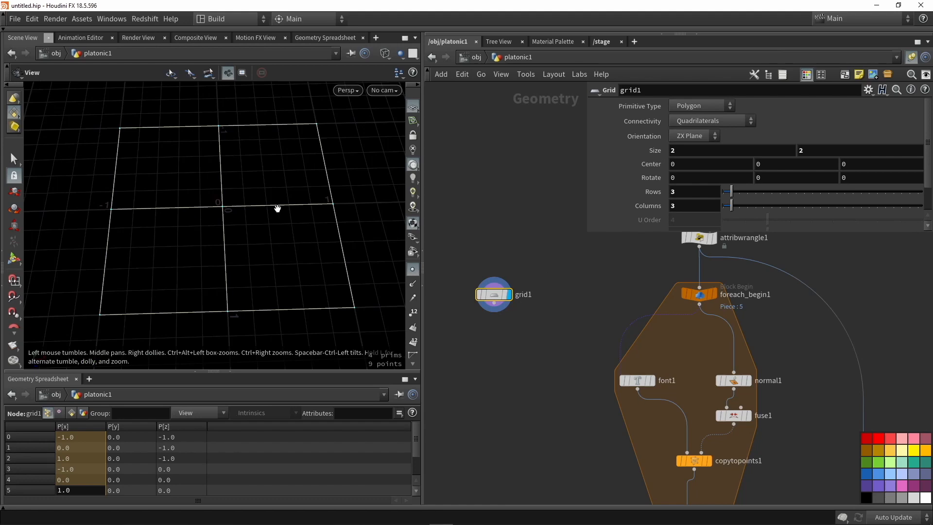
{"action": "left_click", "coordinate": [699, 294]}
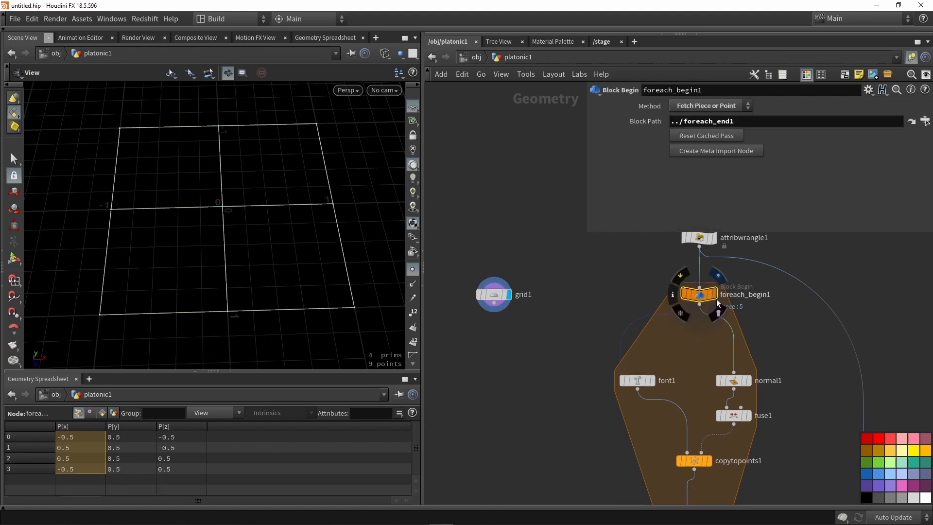
{"action": "left_click", "coordinate": [715, 295]}
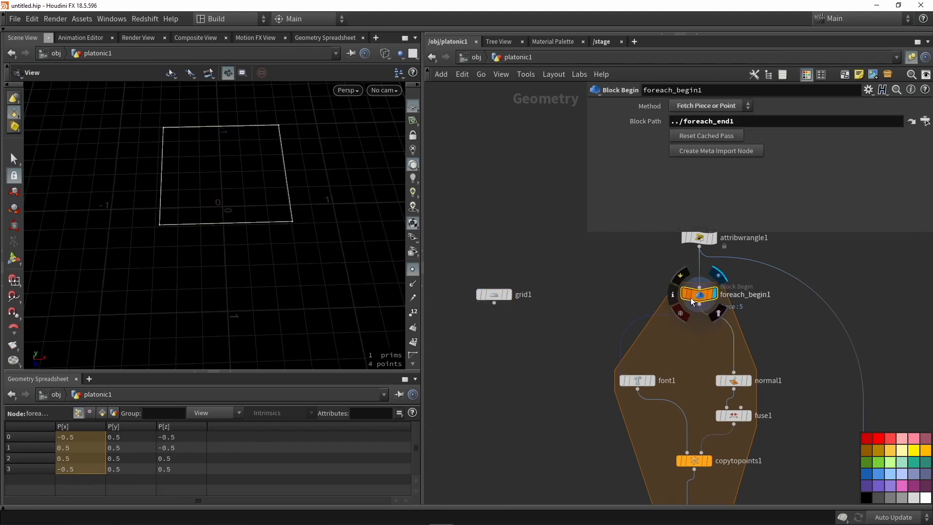
{"action": "left_click", "coordinate": [103, 412]}
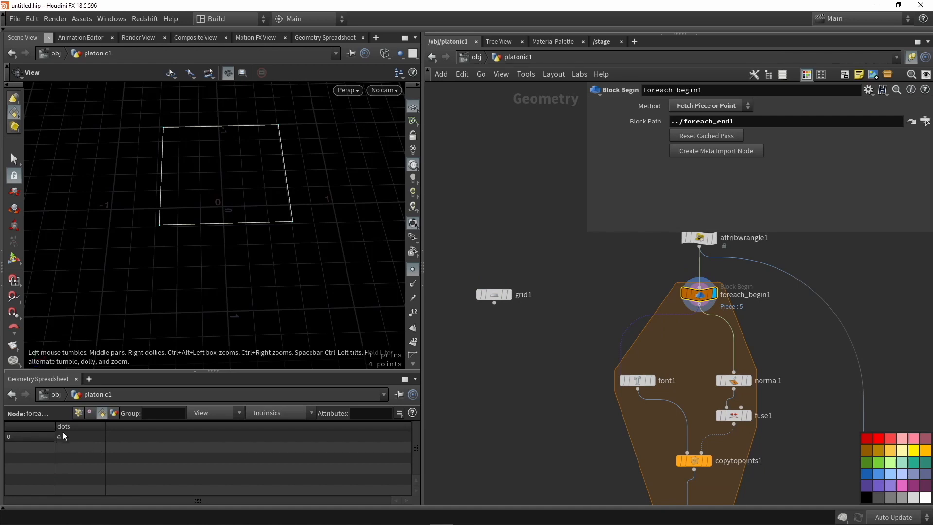
{"action": "left_click", "coordinate": [508, 294]}
{"action": "left_click", "coordinate": [493, 294]}
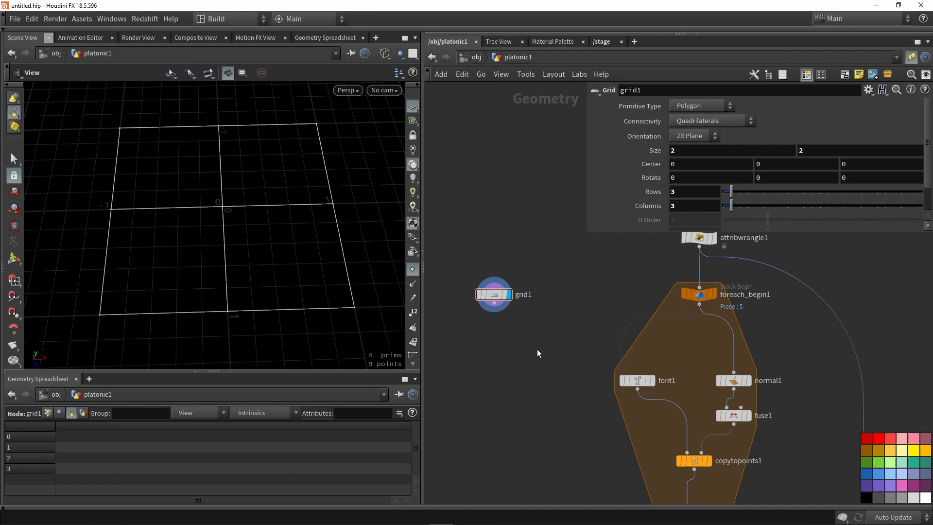
Step: Add an Attribute Wrangle below grid1, connecting grid1 to its first input and foreach_begin1 to its second
{"action": "key", "text": "Tab"}
{"action": "type", "text": "wr"}
{"action": "left_click", "coordinate": [637, 32]}
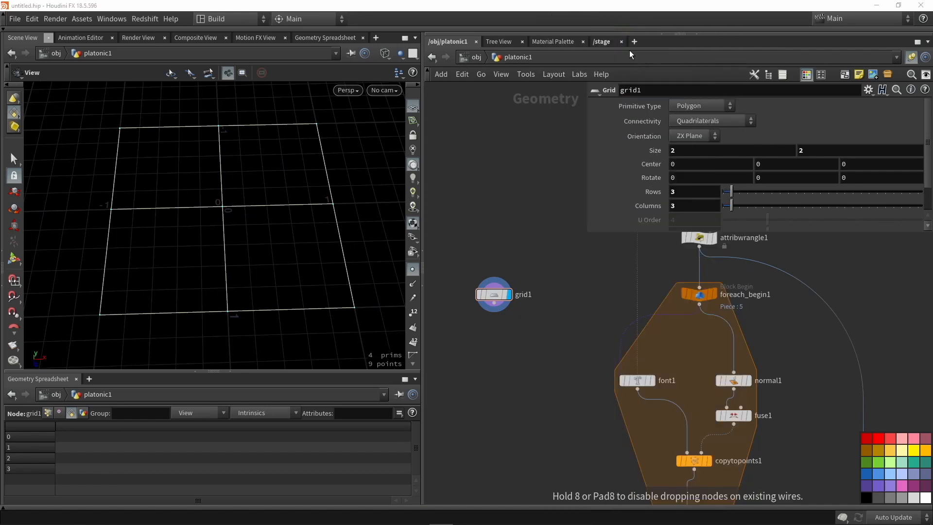
{"action": "left_click", "coordinate": [526, 358]}
{"action": "left_click_drag", "start_coordinate": [488, 312], "coordinate": [516, 355]}
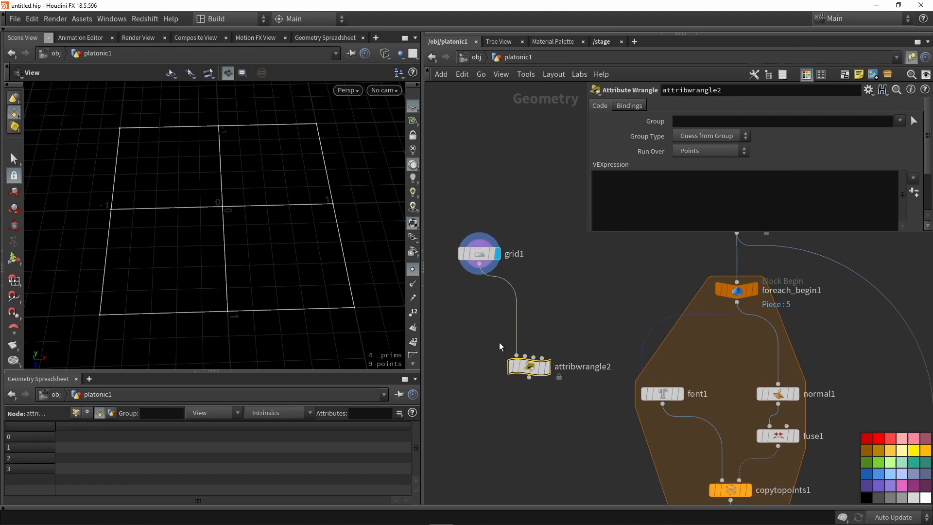
{"action": "left_click_drag", "start_coordinate": [737, 303], "coordinate": [542, 374]}
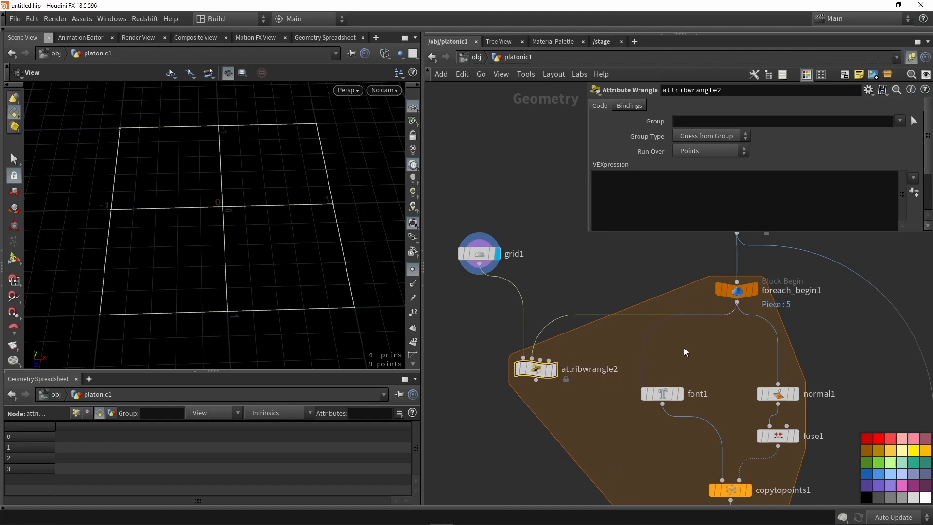
Step: Display attribwrangle2, and check foreach_begin1's primitive attribute and font1's prim() text expression before returning to the wrangle
{"action": "key", "text": "r"}
{"action": "middle_click_drag", "start_coordinate": [585, 393], "coordinate": [562, 340]}
{"action": "scroll", "coordinate": [562, 340], "scroll_direction": "down", "scroll_amount": 2}
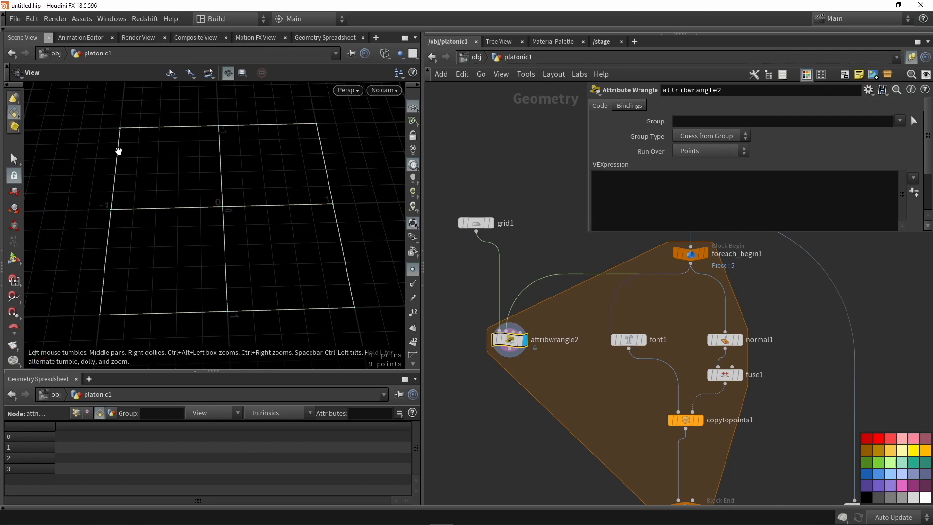
{"action": "left_click_drag", "start_coordinate": [193, 179], "coordinate": [182, 176]}
{"action": "left_click", "coordinate": [686, 255]}
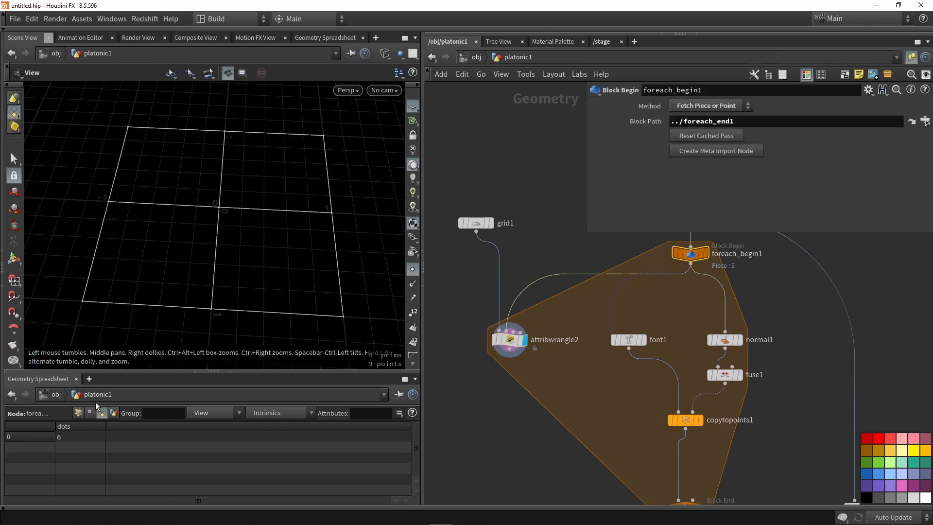
{"action": "left_click", "coordinate": [509, 341]}
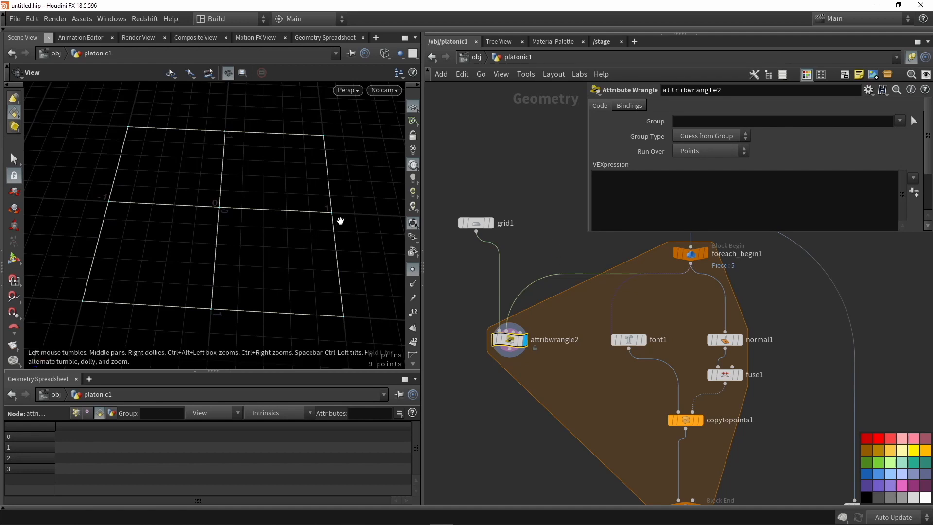
{"action": "left_click", "coordinate": [617, 184]}
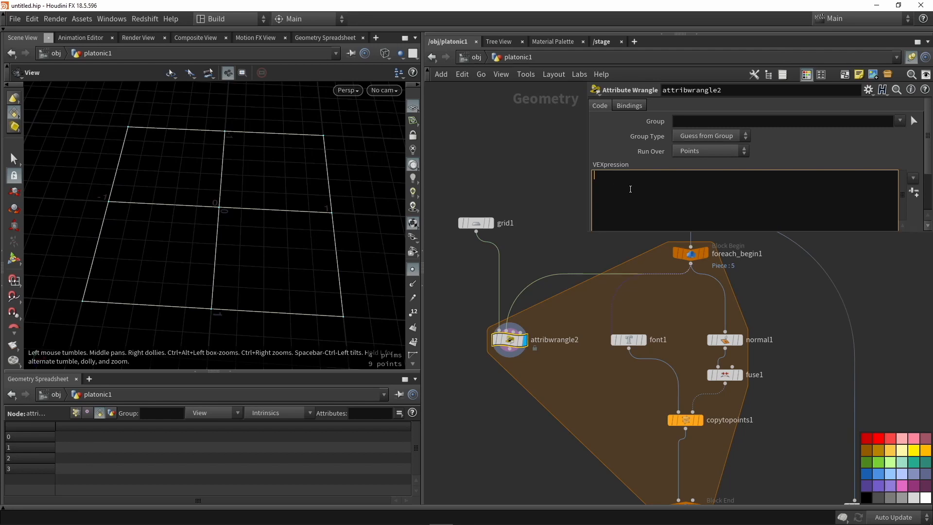
{"action": "left_click", "coordinate": [629, 343]}
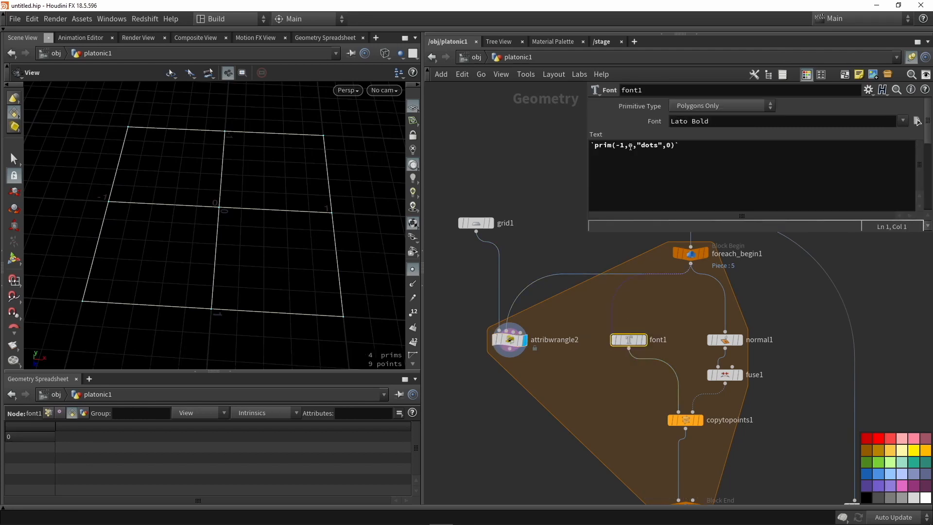
{"action": "left_click", "coordinate": [515, 340]}
Step: In attribwrangle2's VEXpression, write int currentnr = prim(1, "Number", 0); to read the second input's primitive attribute
{"action": "left_click", "coordinate": [632, 186]}
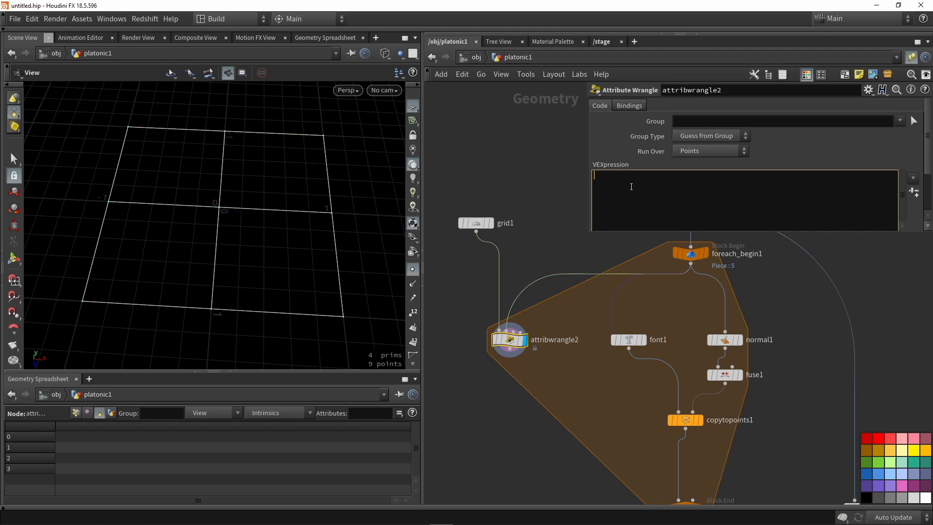
{"action": "type", "text": "int currentnr = "}
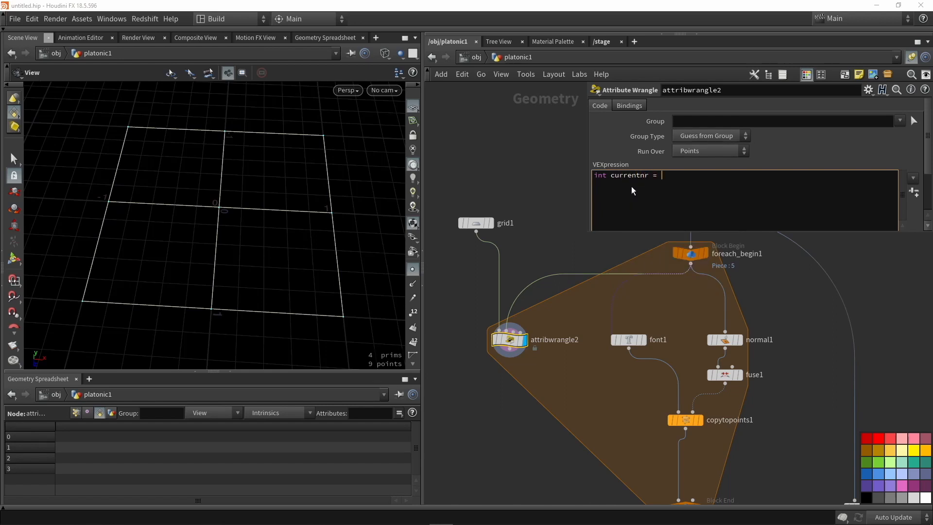
{"action": "type", "text": "prim"}
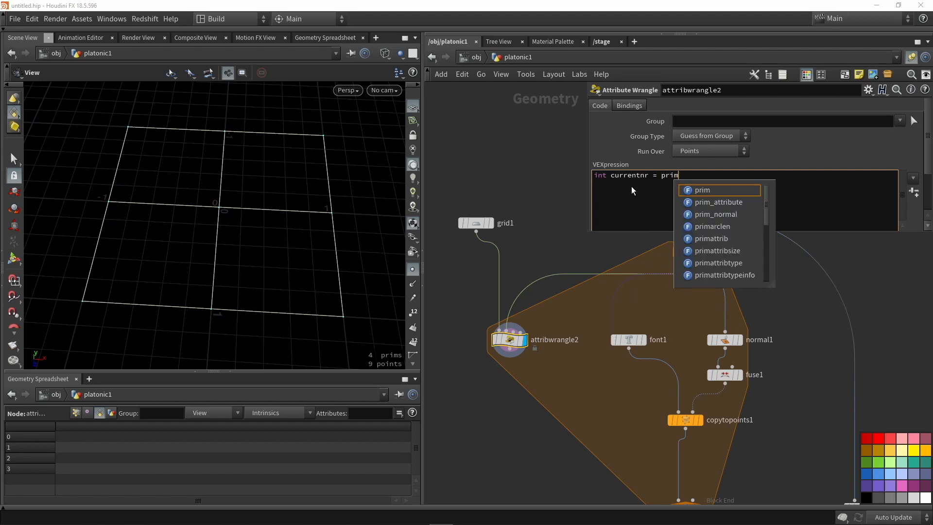
{"action": "type", "text": "("}
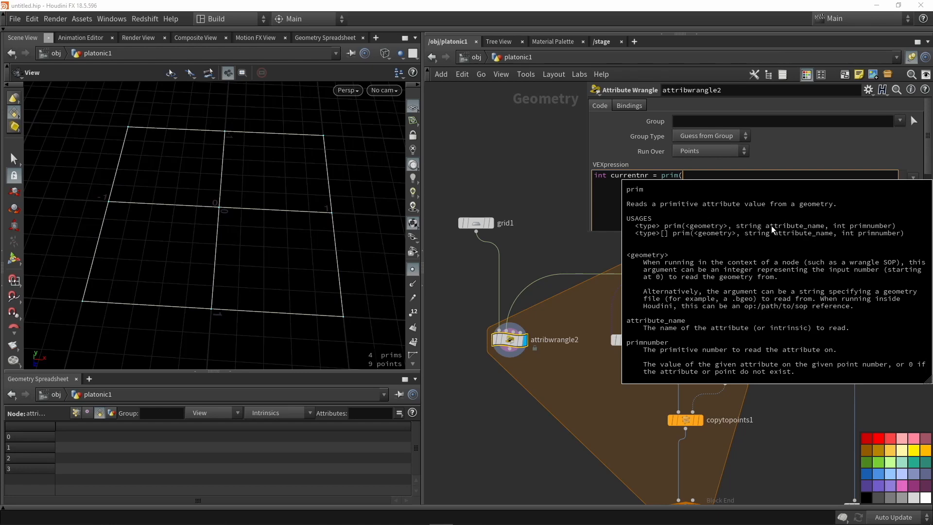
{"action": "left_click", "coordinate": [689, 176]}
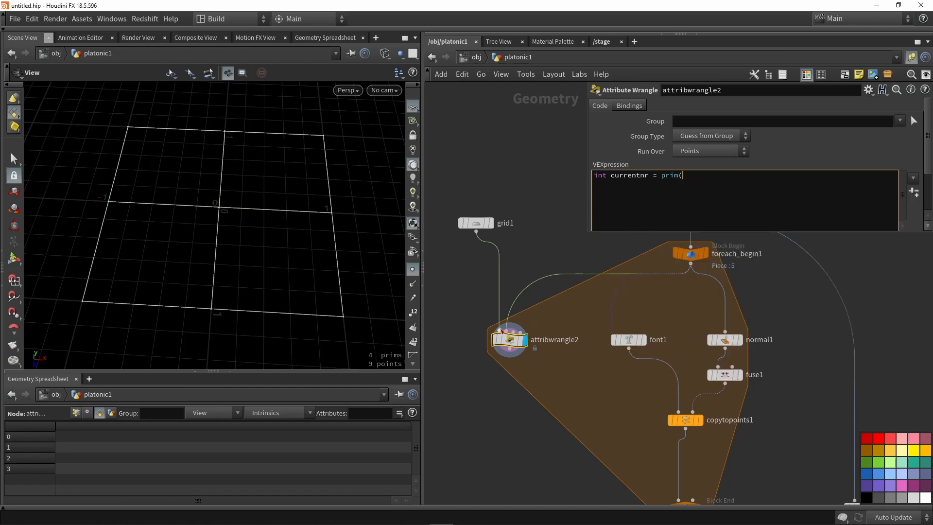
{"action": "type", "text": "1."}
{"action": "key", "text": "BackSpace"}
{"action": "type", "text": ", \"Number\", 0);"}
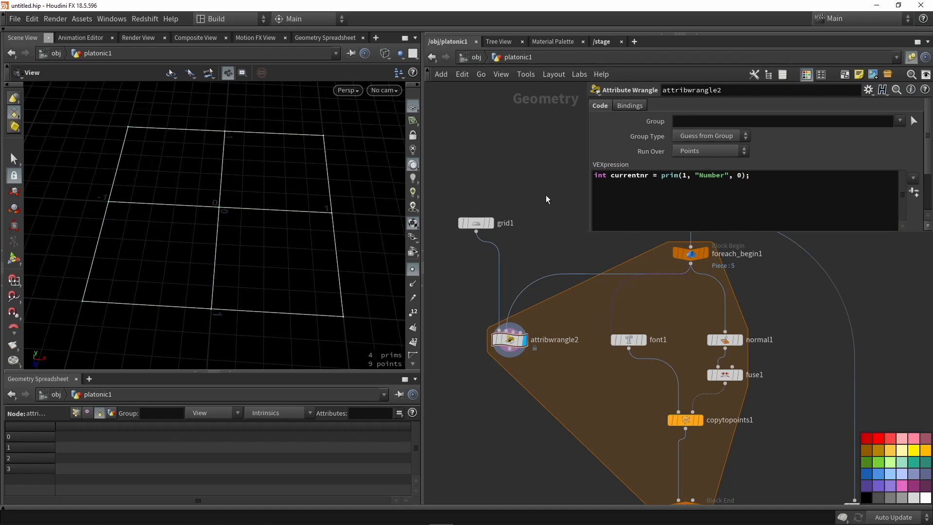
{"action": "left_click", "coordinate": [76, 412]}
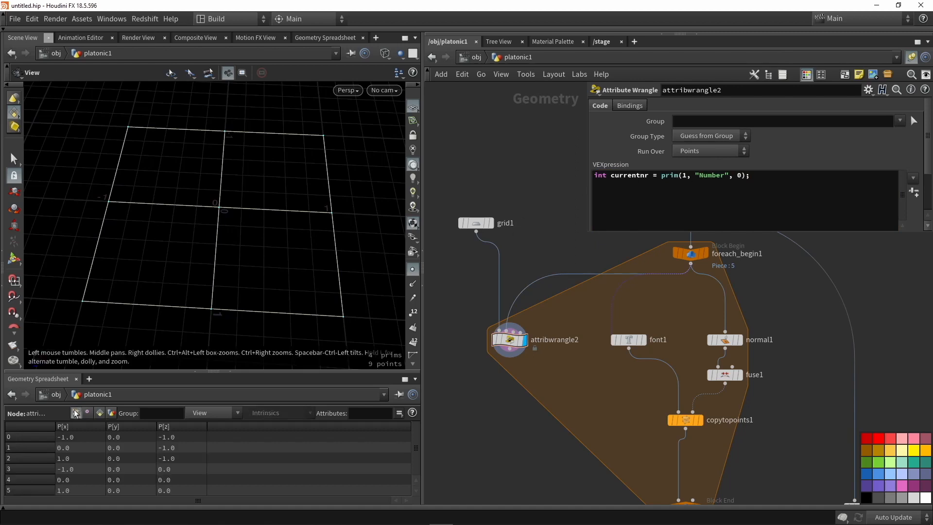
{"action": "left_click", "coordinate": [757, 176]}
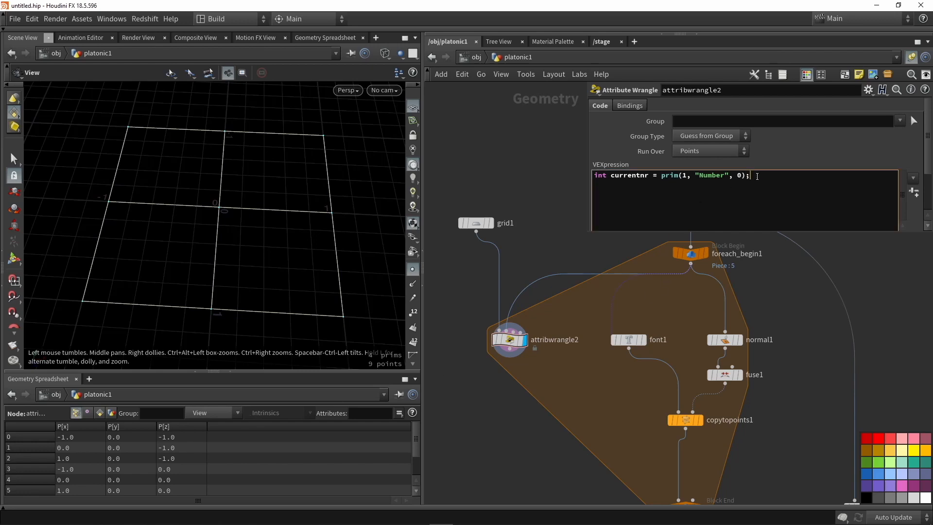
{"action": "type", "text": "@value = currentnr;"}
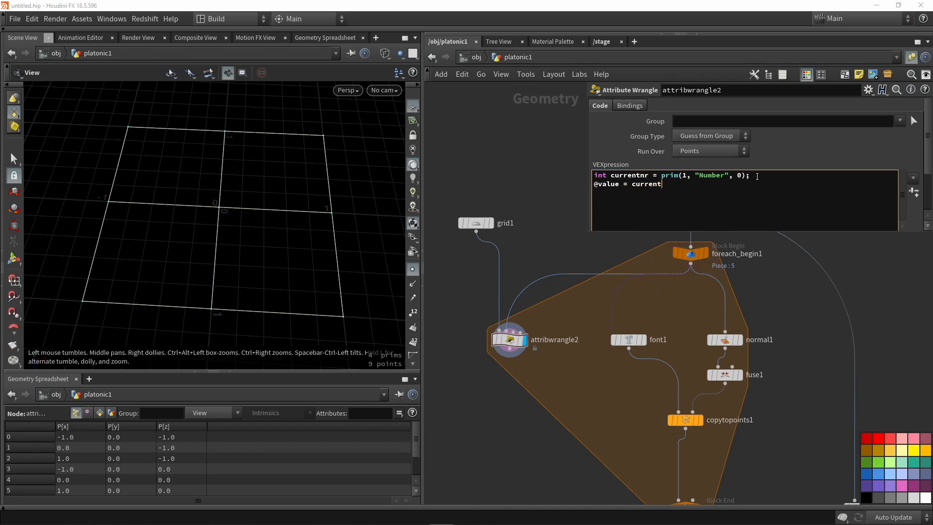
{"action": "middle_click_drag", "start_coordinate": [563, 233], "coordinate": [574, 262]}
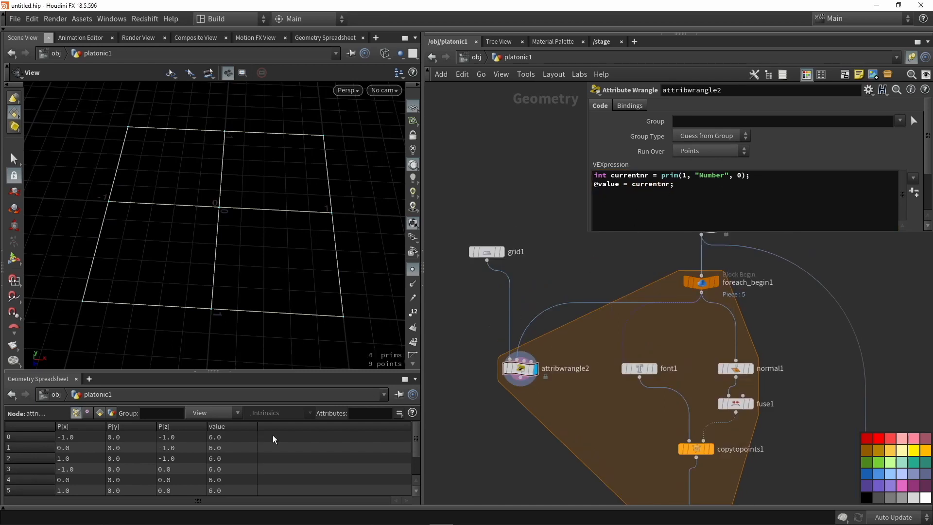
{"action": "left_click_drag", "start_coordinate": [231, 436], "coordinate": [226, 487]}
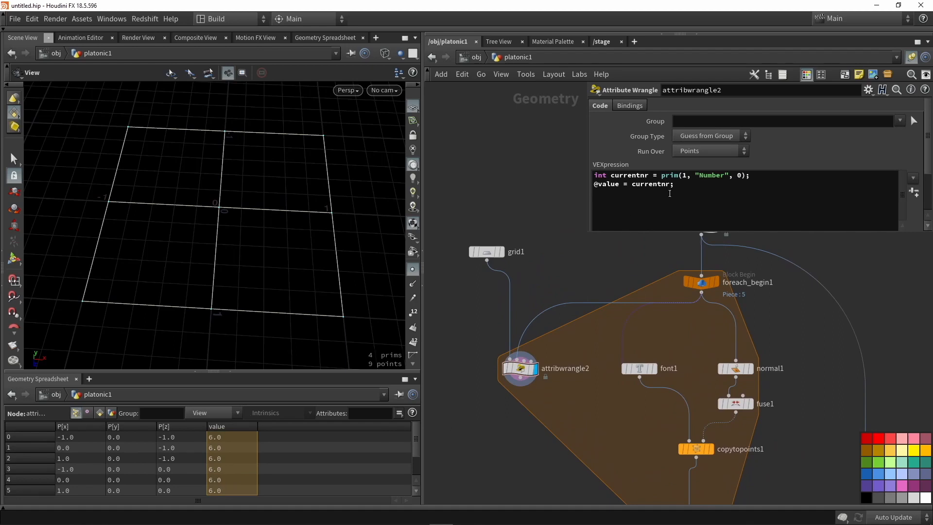
Step: Change the attribute name in prim() to lowercase "number" to test case sensitivity, and restore it to "Number"
{"action": "left_click", "coordinate": [703, 175]}
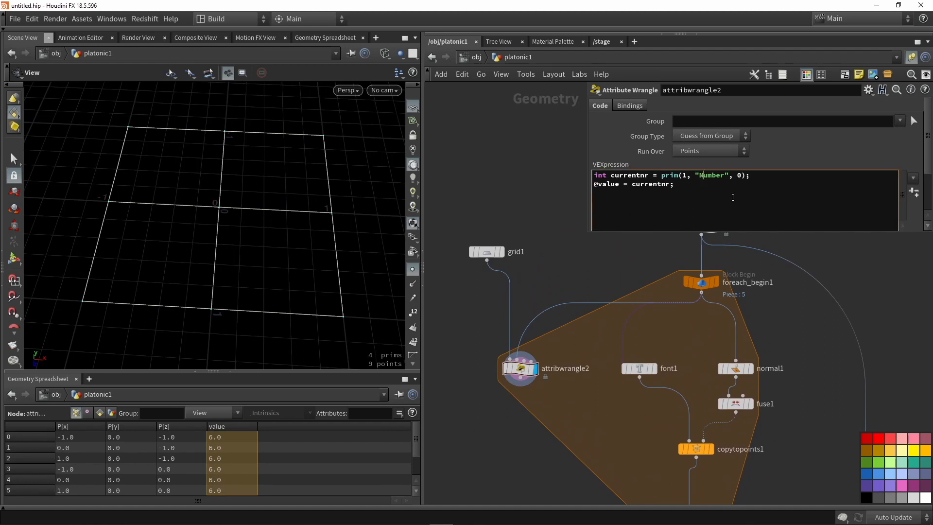
{"action": "key", "text": "BackSpace"}
{"action": "type", "text": "n"}
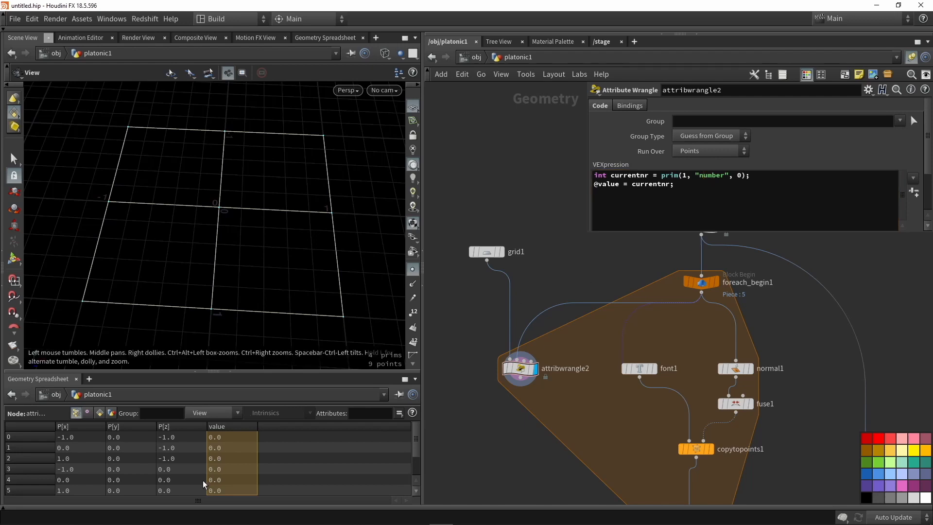
{"action": "left_click", "coordinate": [707, 178]}
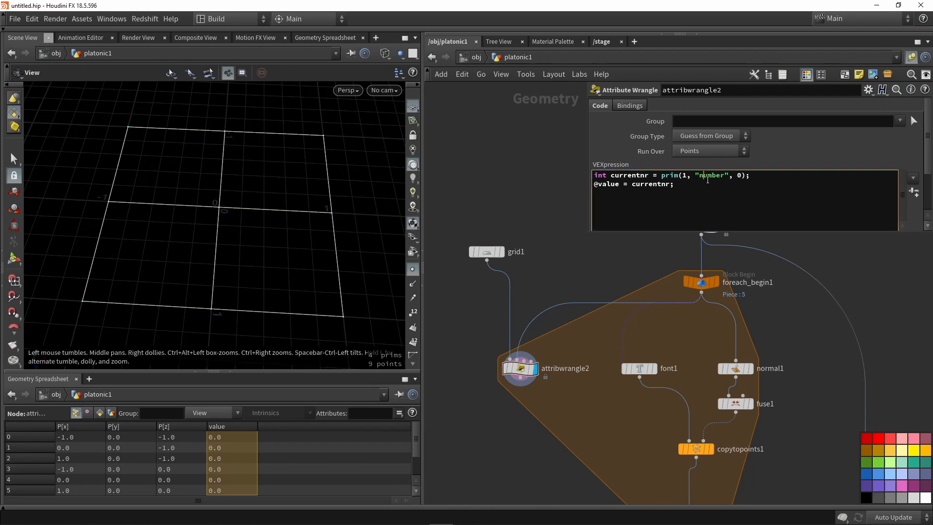
{"action": "key", "text": "BackSpace"}
{"action": "type", "text": "N"}
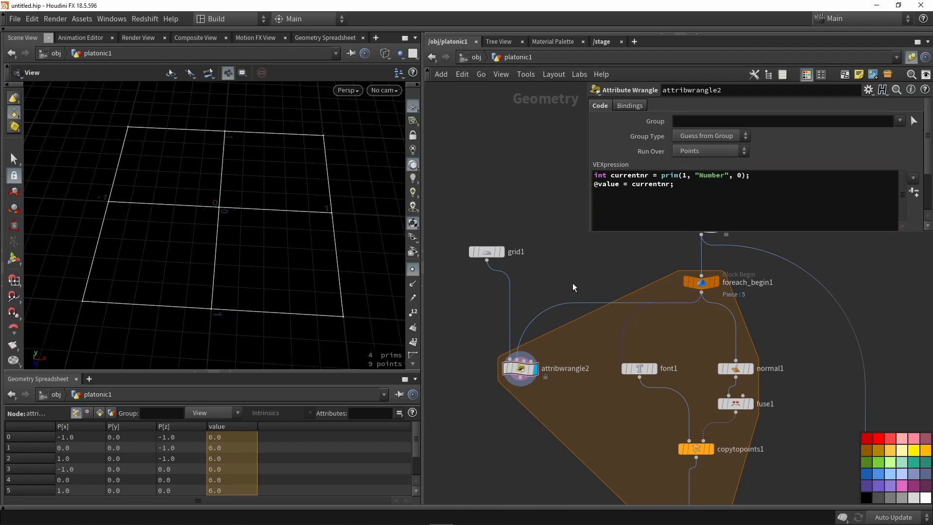
{"action": "left_click", "coordinate": [650, 201]}
{"action": "left_click_drag", "start_coordinate": [651, 201], "coordinate": [591, 189]}
{"action": "key", "text": "BackSpace"}
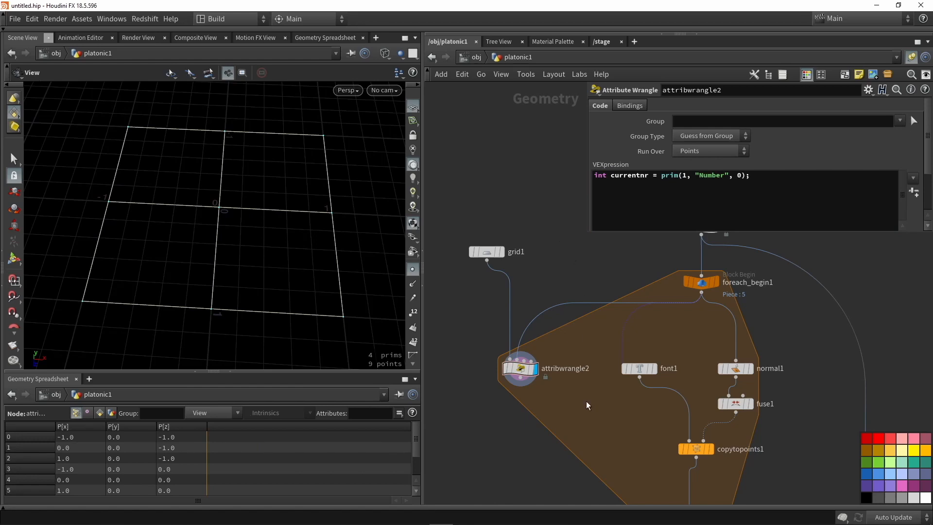
Step: Enable Single Pass on foreach_end1 and set it to 0
{"action": "scroll", "coordinate": [569, 383], "scroll_direction": "down", "scroll_amount": 3}
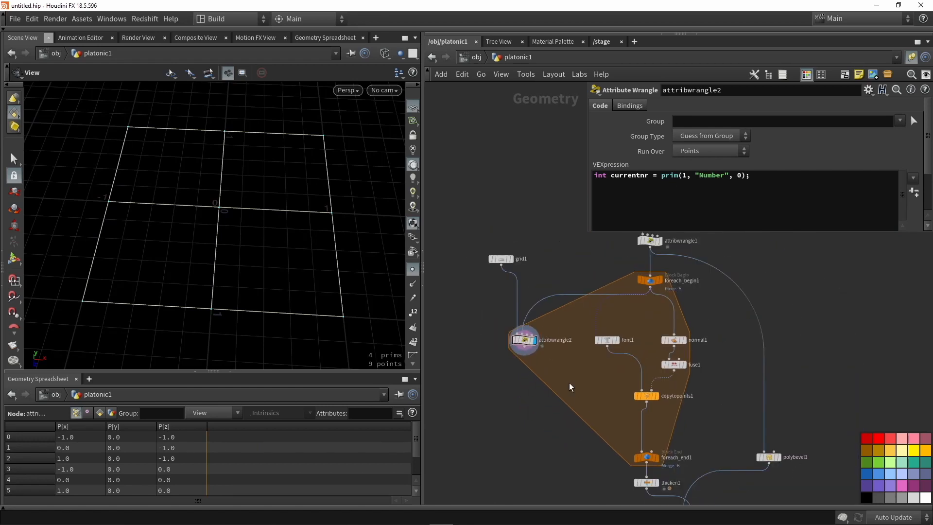
{"action": "scroll", "coordinate": [637, 456], "scroll_direction": "up", "scroll_amount": 2}
{"action": "left_click", "coordinate": [649, 456]}
{"action": "scroll", "coordinate": [619, 177], "scroll_direction": "down", "scroll_amount": 1}
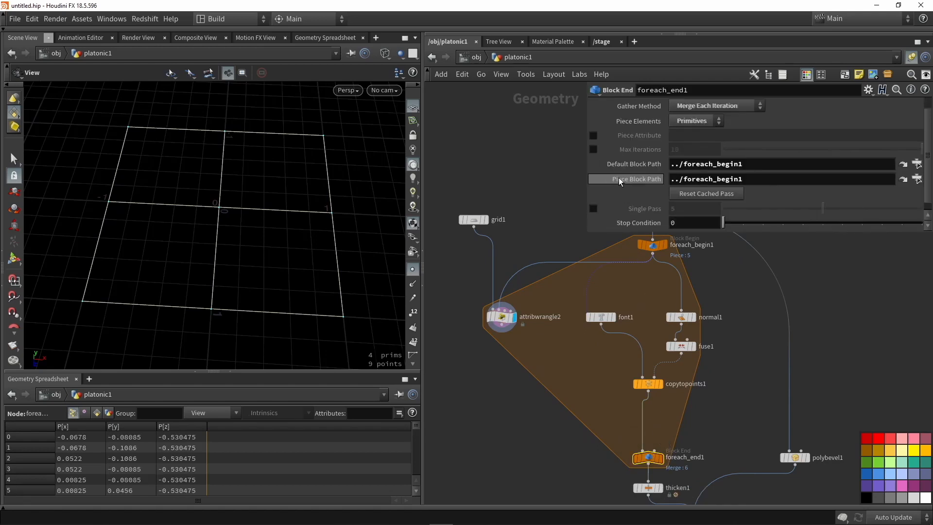
{"action": "scroll", "coordinate": [619, 178], "scroll_direction": "down", "scroll_amount": 1}
{"action": "left_click", "coordinate": [594, 197]}
{"action": "left_click_drag", "start_coordinate": [753, 199], "coordinate": [697, 200]}
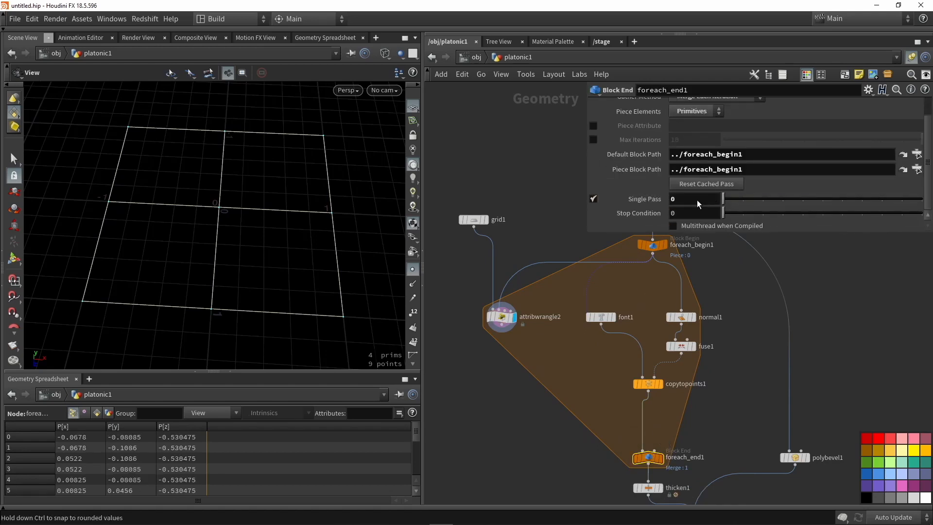
Step: Display foreach_begin1 to check its Number primitive attribute, and return the display and selection to attribwrangle2
{"action": "left_click", "coordinate": [664, 244]}
{"action": "left_click", "coordinate": [650, 246]}
{"action": "left_click", "coordinate": [100, 413]}
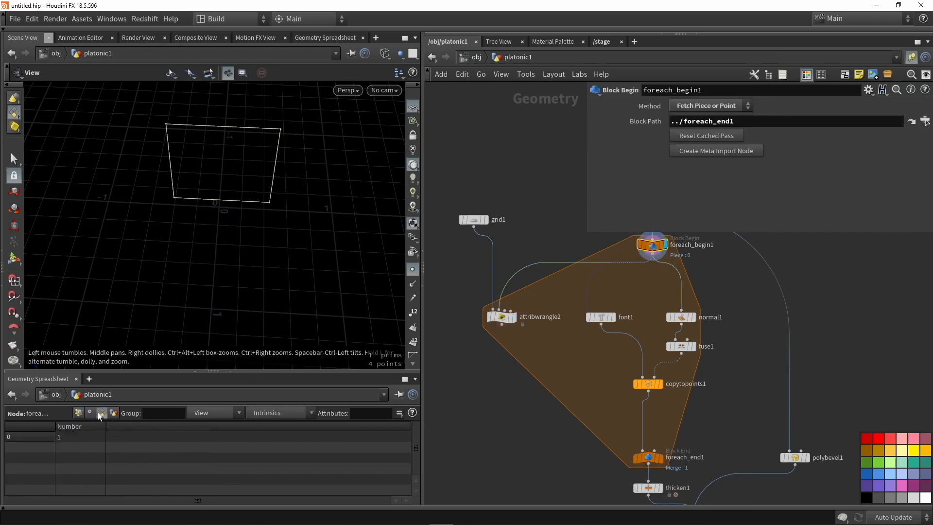
{"action": "left_click", "coordinate": [513, 317]}
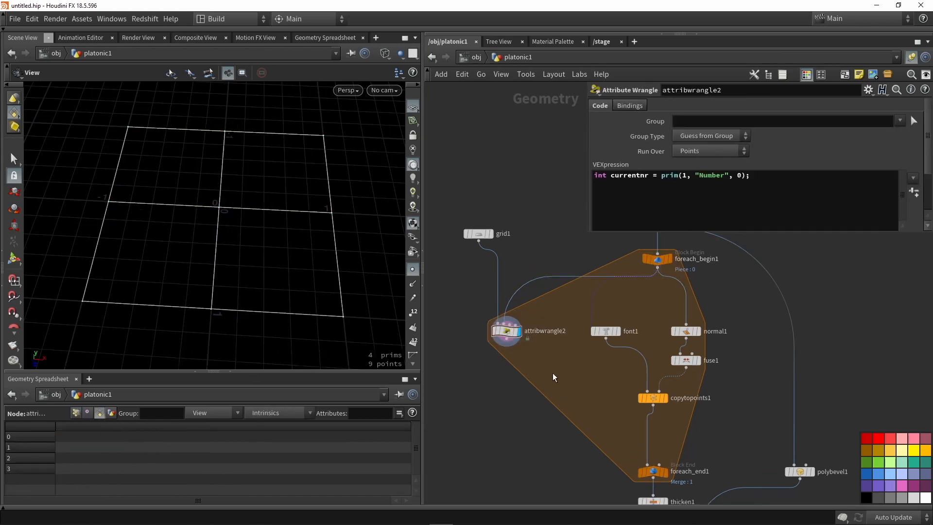
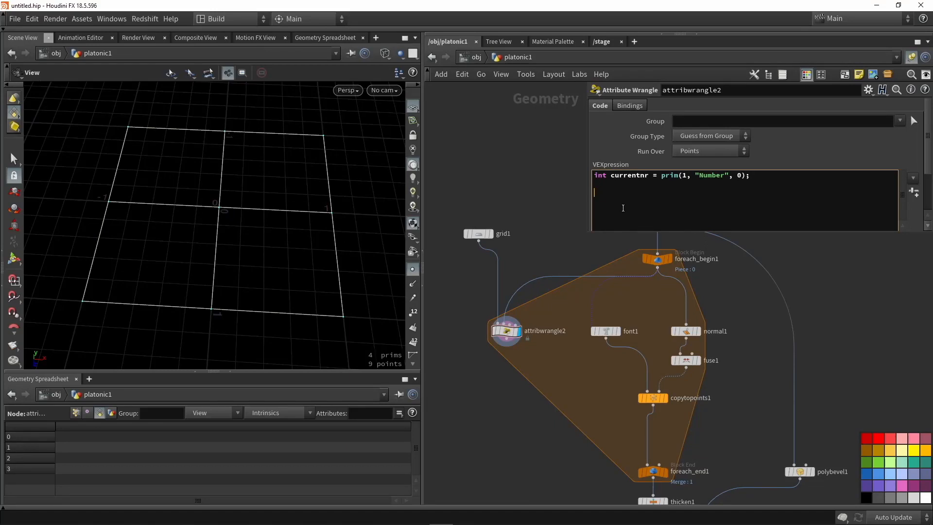
Step: Add an if( currentnr == 1 ) condition with an empty braced block below the variable in the wrangle code
{"action": "type", "text": "if("}
{"action": "double_click", "coordinate": [638, 177]}
{"action": "key", "text": "ctrl+c"}
{"action": "left_click", "coordinate": [619, 193]}
{"action": "key", "text": "ctrl+v"}
{"action": "type", "text": "== 1 ) {{"}
{"action": "key", "text": "Return"}
{"action": "key", "text": "BackSpace"}
{"action": "type", "text": "}"}
{"action": "key", "text": "Up"}
{"action": "type", "text": "if("}
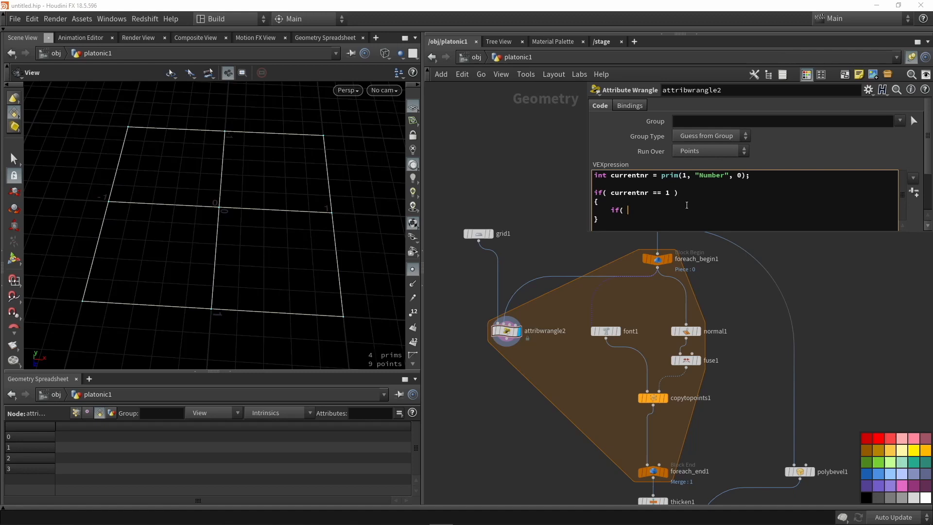
{"action": "type", "text": " @P"}
{"action": "left_click", "coordinate": [75, 414]}
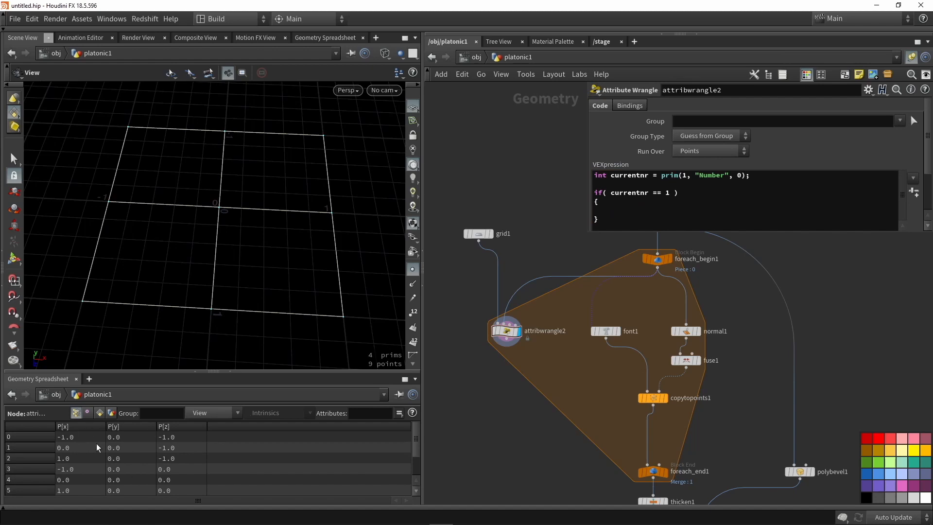
{"action": "left_click", "coordinate": [648, 210]}
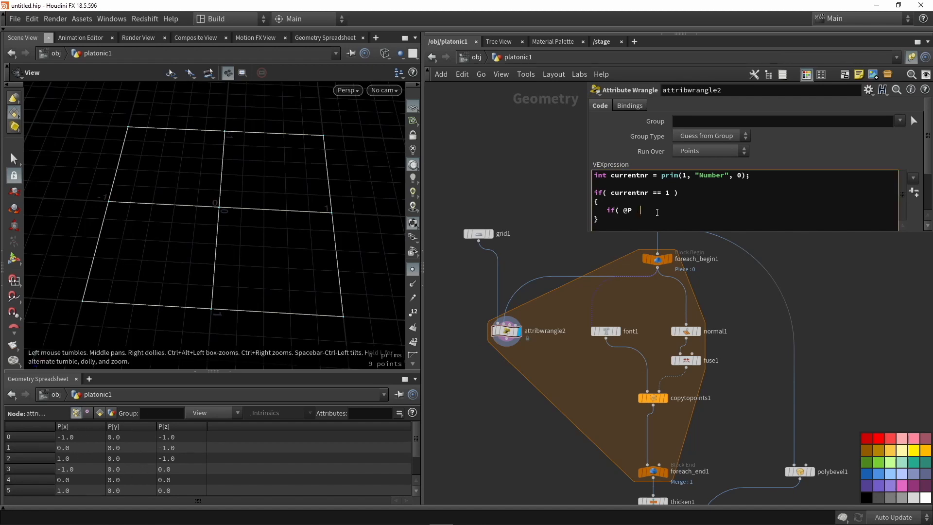
{"action": "type", "text": "!= {0,0,0}) remo"}
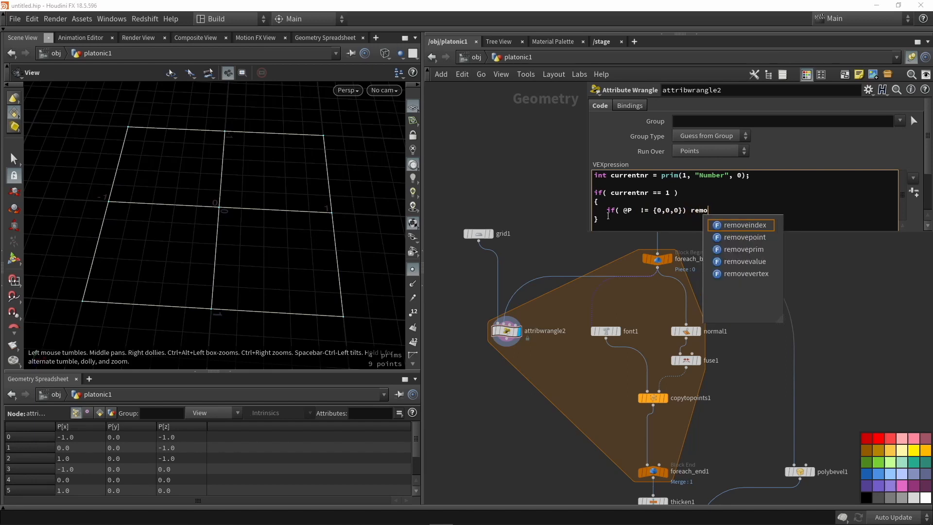
{"action": "key", "text": "Down"}
{"action": "key", "text": "Return"}
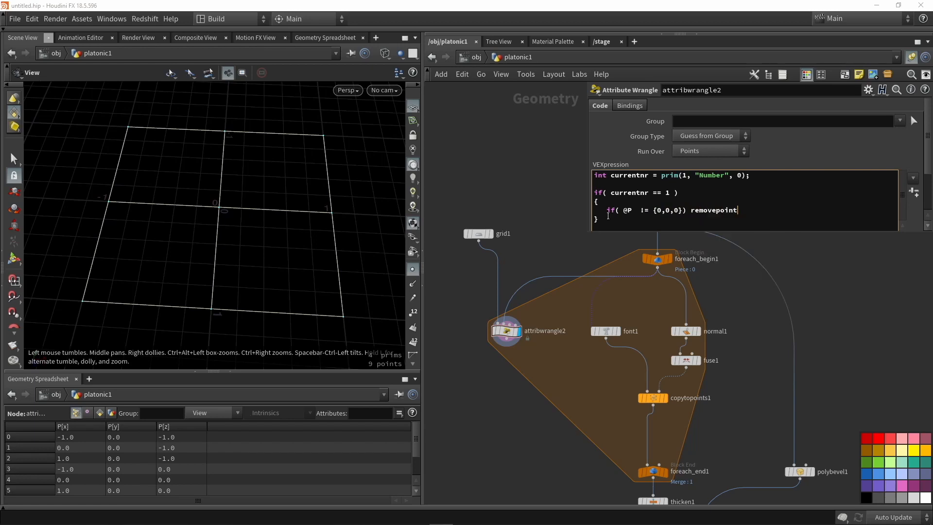
{"action": "type", "text": "("}
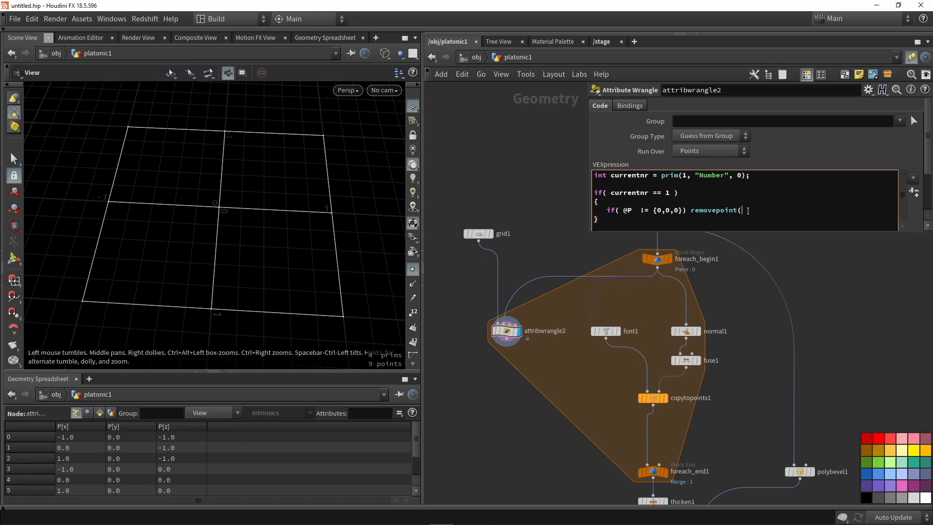
{"action": "type", "text": "0"}
{"action": "type", "text": ", @ptnum"}
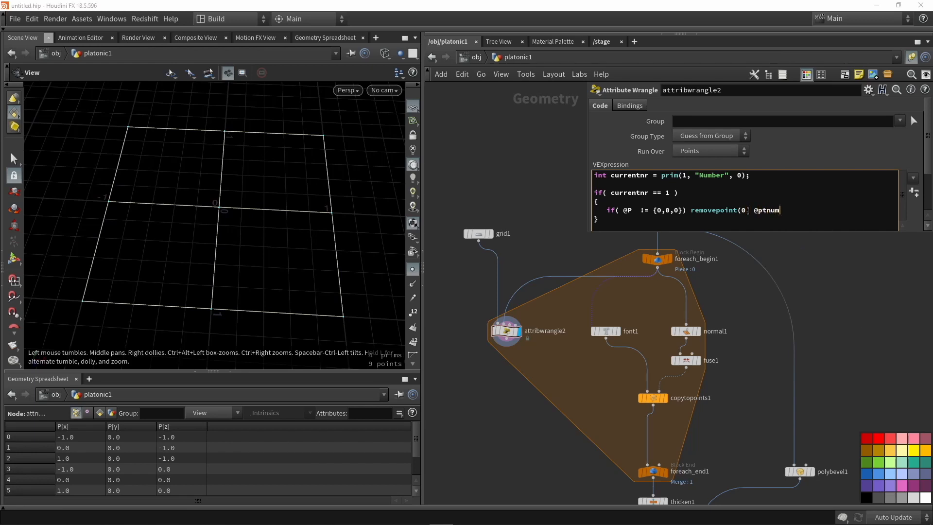
{"action": "type", "text": ");"}
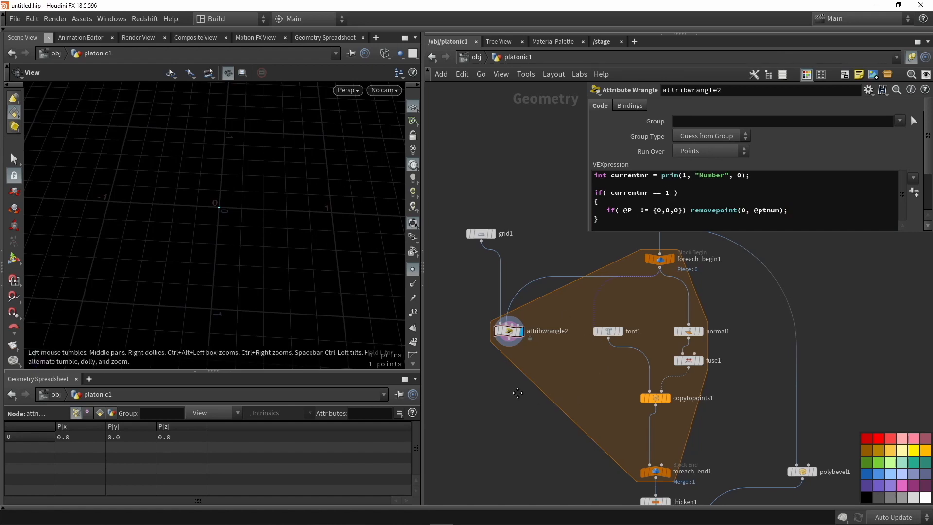
Step: Add a Sphere node and place it beside attribwrangle2
{"action": "middle_click_drag", "start_coordinate": [517, 393], "coordinate": [542, 386]}
{"action": "key", "text": "Tab"}
{"action": "type", "text": "sph"}
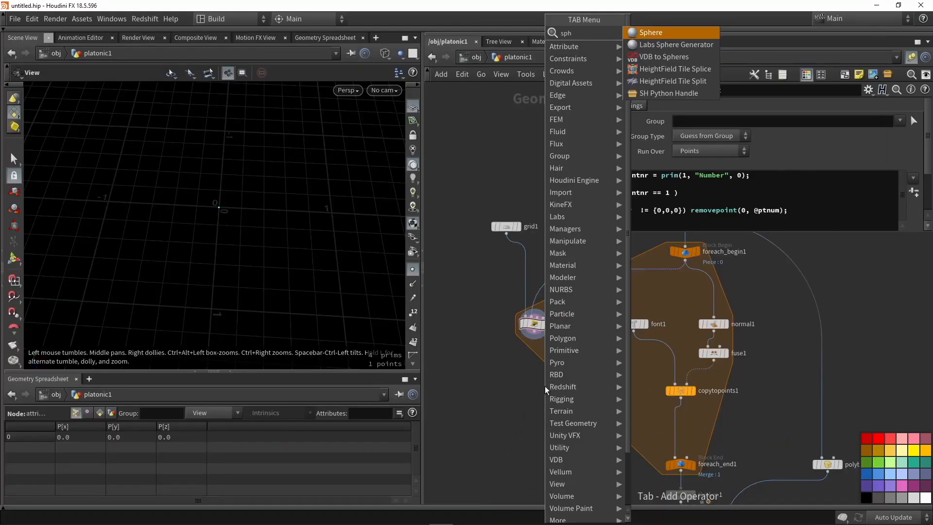
{"action": "key", "text": "Return"}
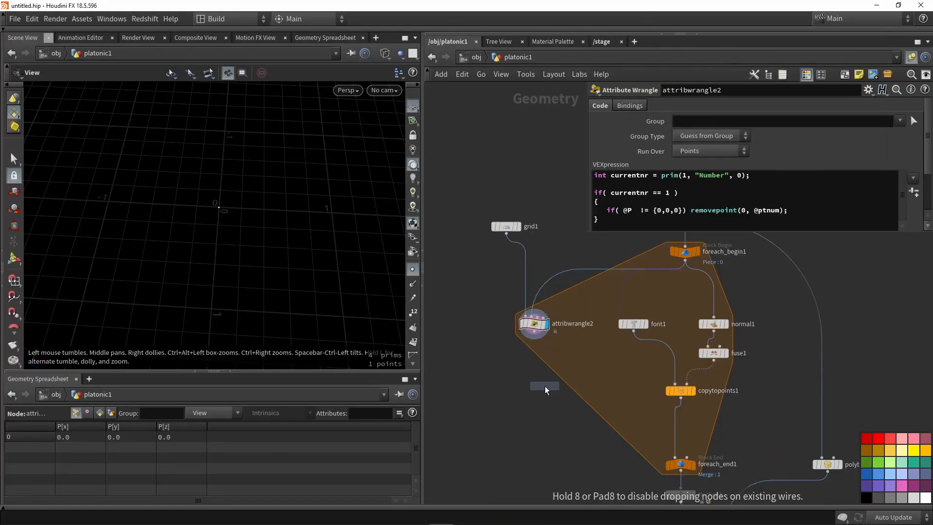
{"action": "left_click", "coordinate": [502, 361]}
{"action": "middle_click_drag", "start_coordinate": [491, 329], "coordinate": [508, 337]}
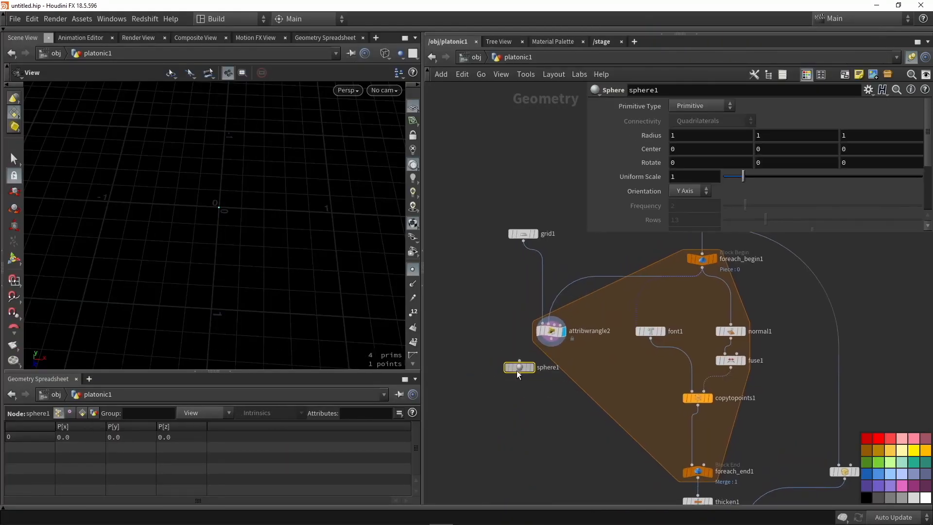
{"action": "left_click_drag", "start_coordinate": [517, 370], "coordinate": [472, 333]}
Step: Add a Copy to Points node that copies sphere1 onto the points of attribwrangle2, and display it
{"action": "key", "text": "Tab"}
{"action": "type", "text": "copy"}
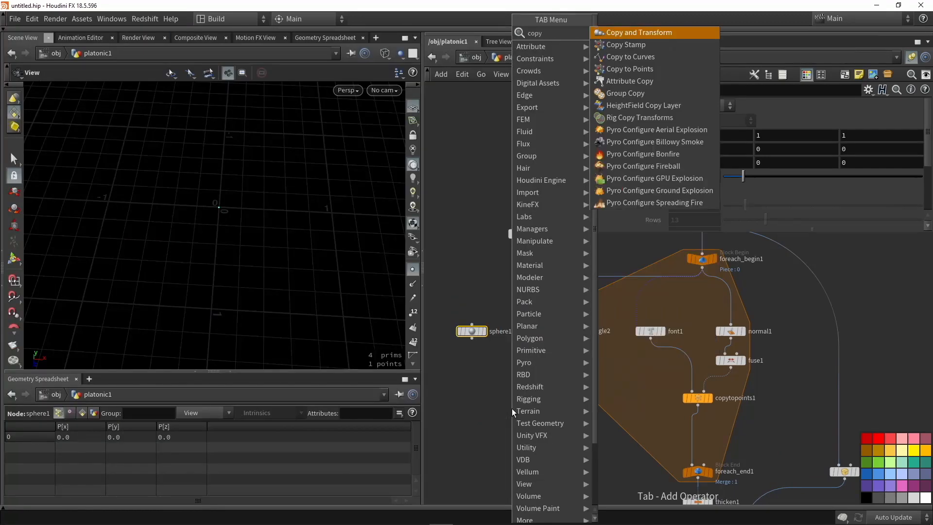
{"action": "left_click", "coordinate": [616, 70]}
{"action": "left_click", "coordinate": [516, 366]}
{"action": "middle_click_drag", "start_coordinate": [493, 344], "coordinate": [537, 351]}
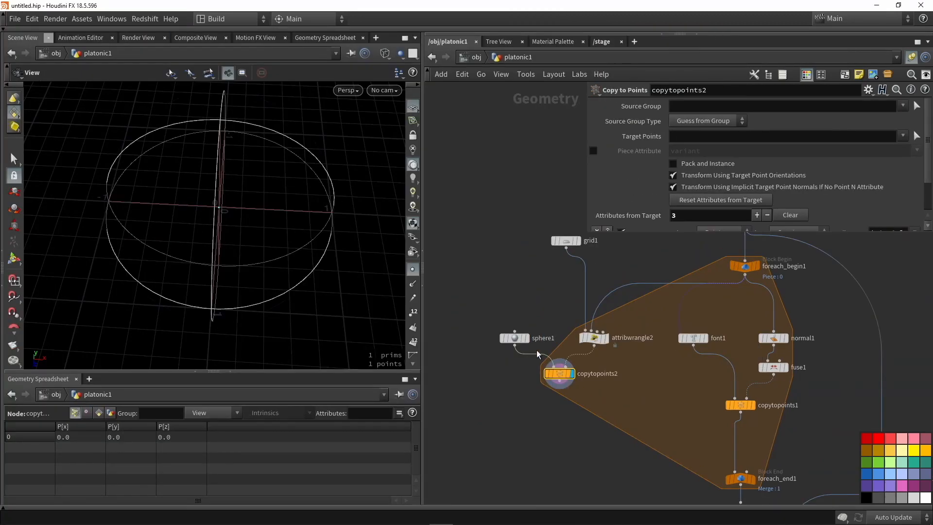
Step: Set sphere1's Primitive Type to Polygon and its Uniform Scale to 0.2
{"action": "left_click", "coordinate": [514, 338]}
{"action": "left_click", "coordinate": [700, 106]}
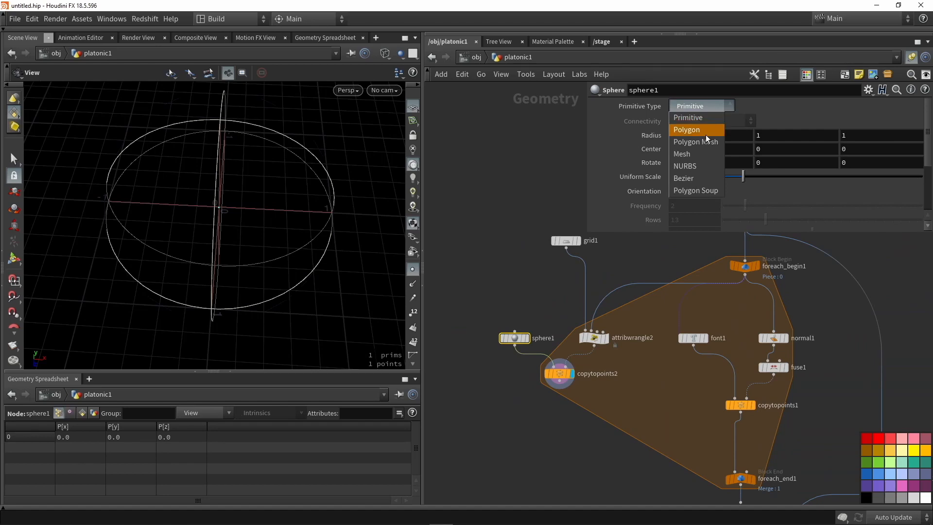
{"action": "left_click", "coordinate": [687, 130]}
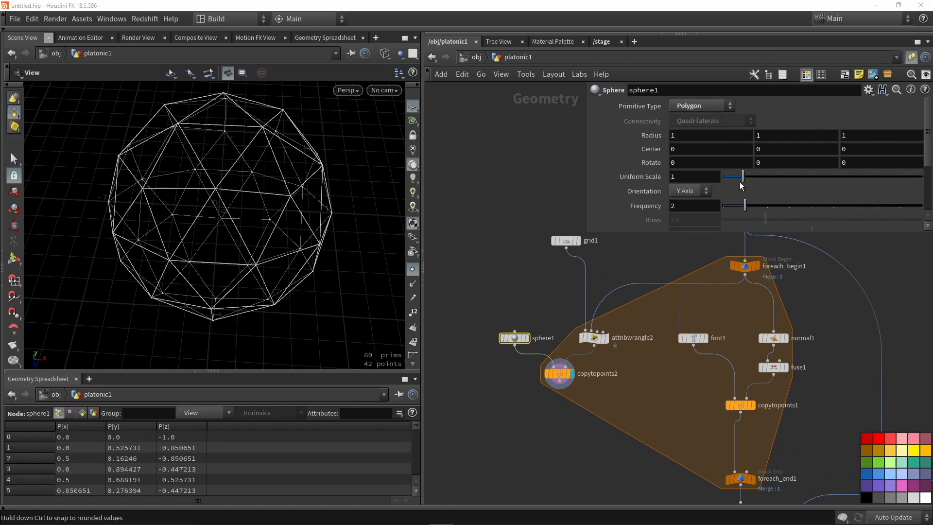
{"action": "left_click_drag", "start_coordinate": [742, 176], "coordinate": [728, 178]}
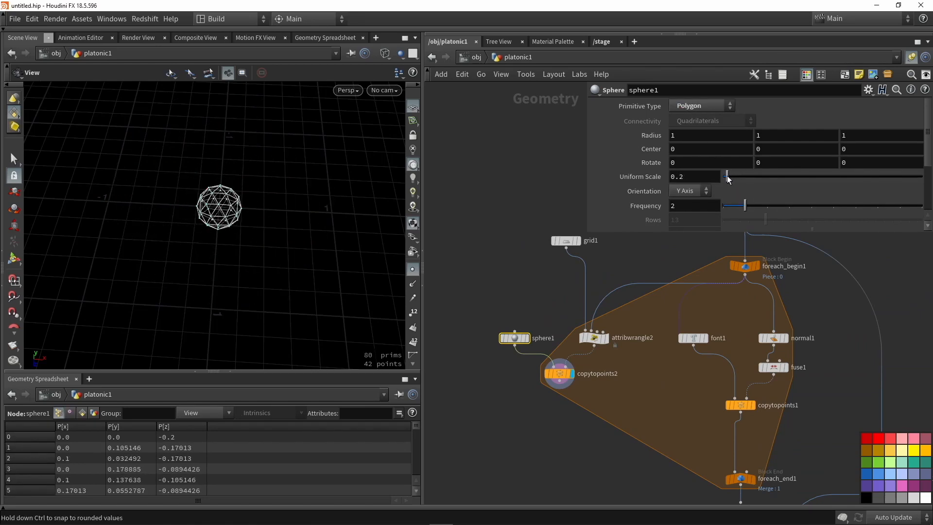
Step: Feed copytopoints2 into copytopoints1 in place of font1, display copytopoints1, and template normal1 to compare the sphere with its face
{"action": "left_click_drag", "start_coordinate": [560, 382], "coordinate": [735, 398]}
{"action": "left_click", "coordinate": [754, 406]}
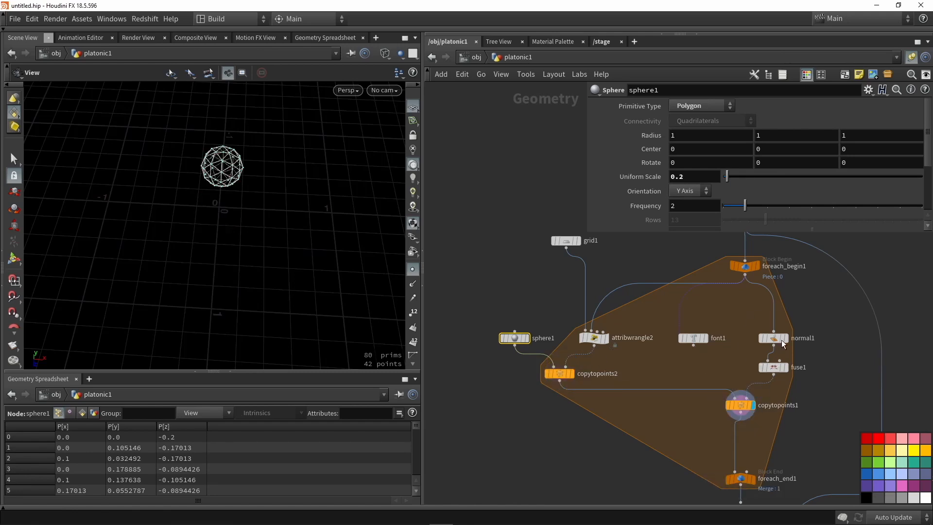
{"action": "left_click", "coordinate": [782, 340]}
{"action": "left_click_drag", "start_coordinate": [311, 208], "coordinate": [359, 161]}
Step: Display and select foreach_end1, the end node of the For-Each loop
{"action": "middle_click_drag", "start_coordinate": [711, 427], "coordinate": [667, 323]}
{"action": "scroll", "coordinate": [668, 324], "scroll_direction": "down", "scroll_amount": 2}
{"action": "scroll", "coordinate": [690, 351], "scroll_direction": "up", "scroll_amount": 3}
{"action": "left_click", "coordinate": [701, 364]}
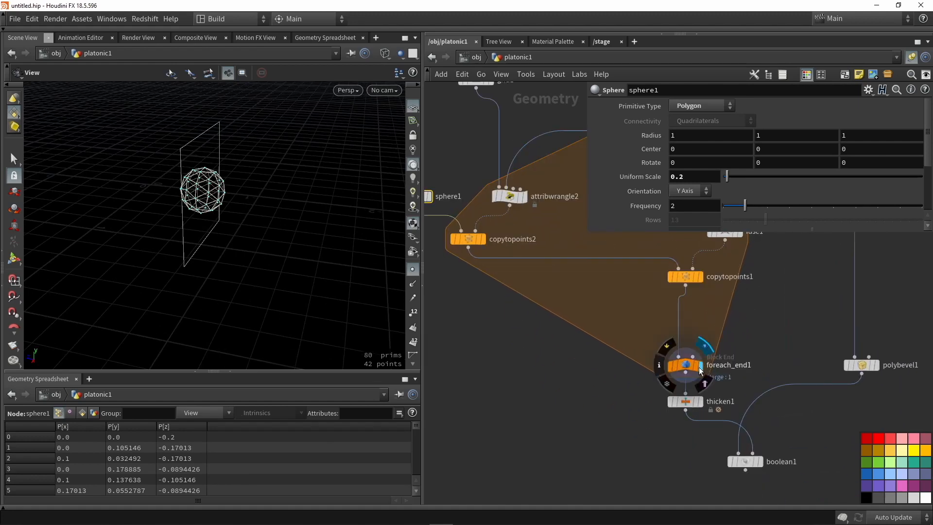
{"action": "left_click", "coordinate": [690, 371]}
Step: Bypass thicken1, and display and select boolean1
{"action": "scroll", "coordinate": [637, 365], "scroll_direction": "down", "scroll_amount": 3}
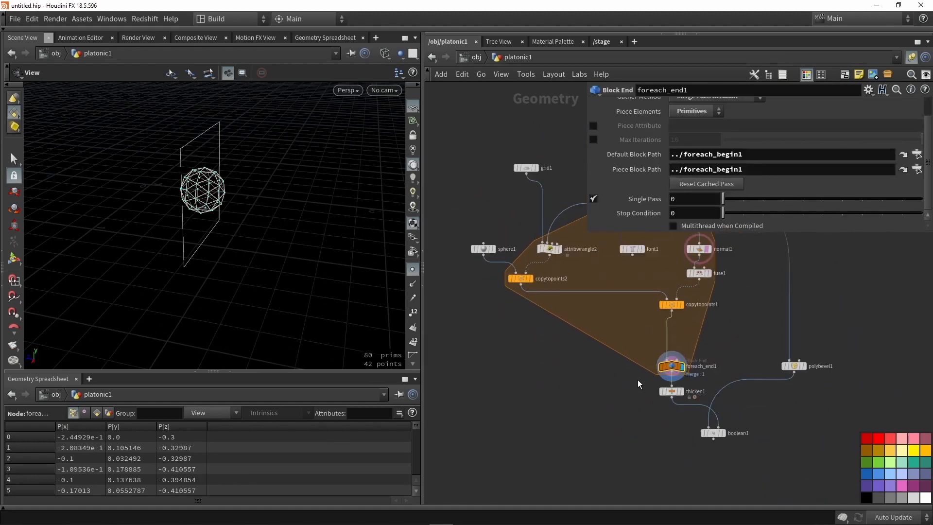
{"action": "middle_click_drag", "start_coordinate": [638, 380], "coordinate": [531, 324]}
{"action": "scroll", "coordinate": [531, 324], "scroll_direction": "up", "scroll_amount": 3}
{"action": "scroll", "coordinate": [573, 333], "scroll_direction": "up", "scroll_amount": 1}
{"action": "left_click", "coordinate": [565, 338]}
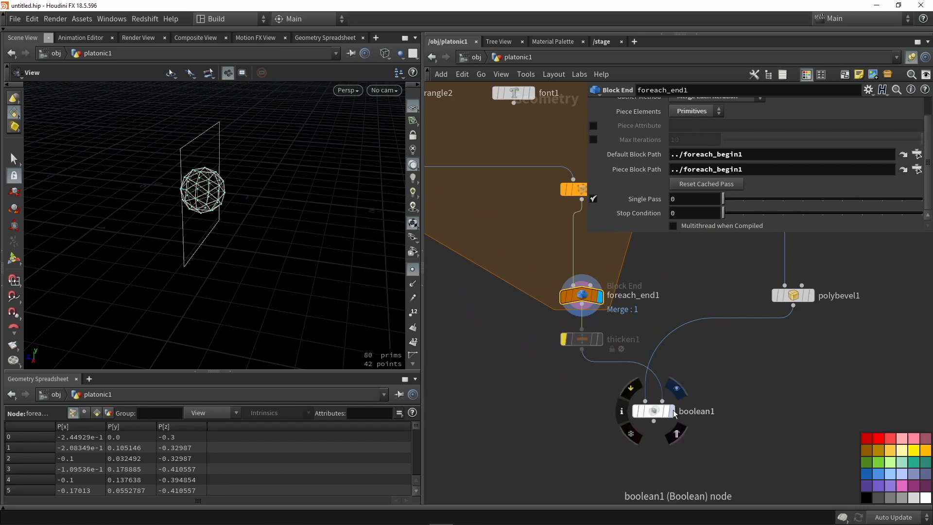
{"action": "left_click", "coordinate": [654, 398]}
{"action": "left_click", "coordinate": [655, 414]}
Step: Switch the viewport to shaded display, hide the points, and inspect the spherical hole carved into the die face
{"action": "mouse_move", "coordinate": [247, 197]}
{"action": "left_mouse_down"}
{"action": "mouse_move", "coordinate": [192, 204]}
{"action": "mouse_move", "coordinate": [167, 194]}
{"action": "left_mouse_up"}
{"action": "key", "text": "shift+w"}
{"action": "scroll", "coordinate": [167, 194], "scroll_direction": "up", "scroll_amount": 5}
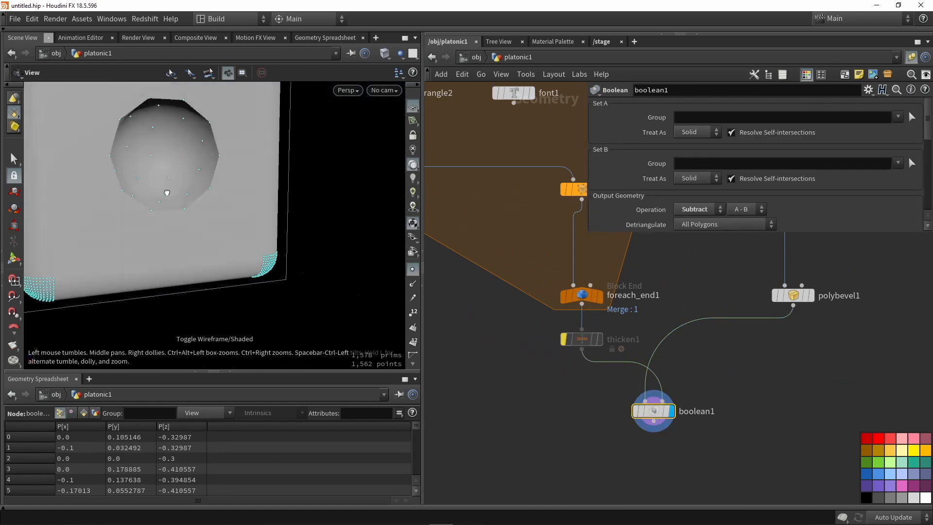
{"action": "middle_click_drag", "start_coordinate": [182, 163], "coordinate": [238, 209]}
{"action": "scroll", "coordinate": [238, 209], "scroll_direction": "down", "scroll_amount": 5}
{"action": "left_click_drag", "start_coordinate": [279, 141], "coordinate": [273, 248]}
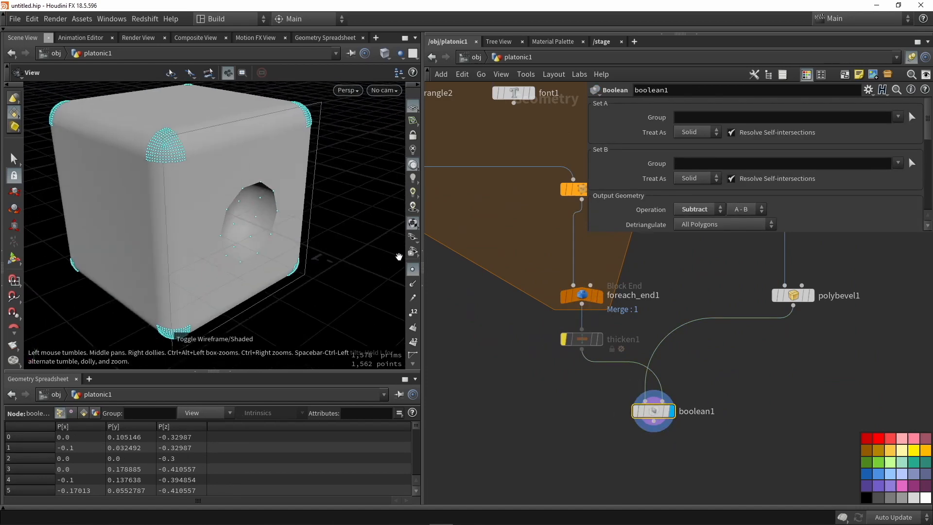
{"action": "left_click", "coordinate": [411, 271]}
{"action": "left_click_drag", "start_coordinate": [302, 219], "coordinate": [274, 255]}
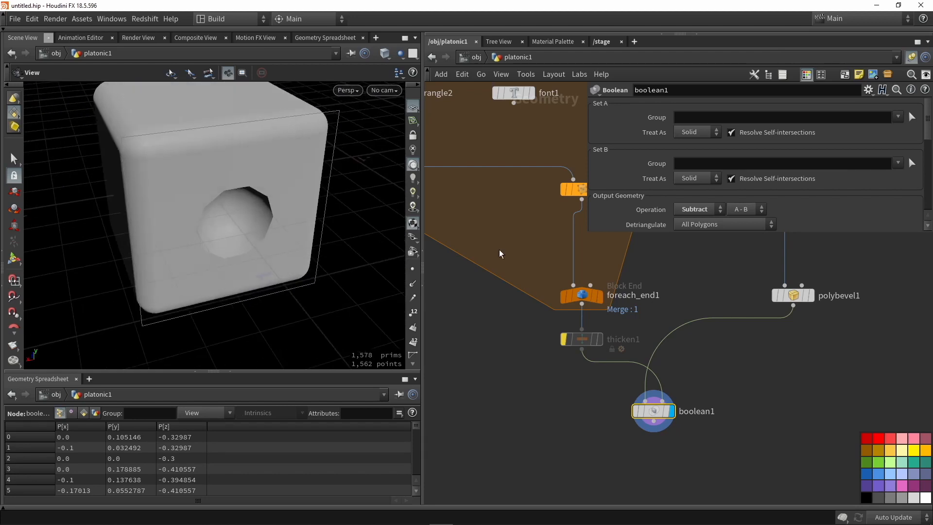
Step: Display attribwrangle2 and show its VEX code
{"action": "middle_click_drag", "start_coordinate": [481, 225], "coordinate": [527, 315]}
{"action": "scroll", "coordinate": [529, 318], "scroll_direction": "down", "scroll_amount": 3}
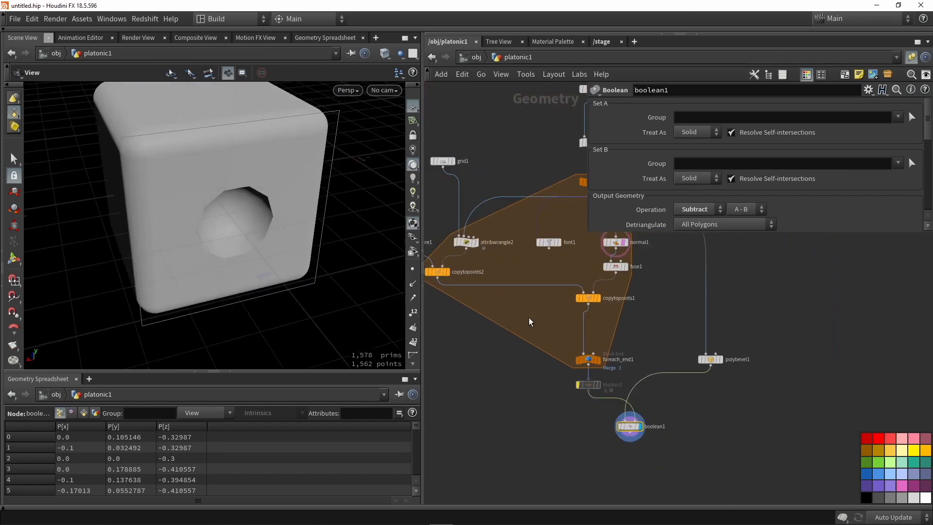
{"action": "scroll", "coordinate": [532, 316], "scroll_direction": "up", "scroll_amount": 3}
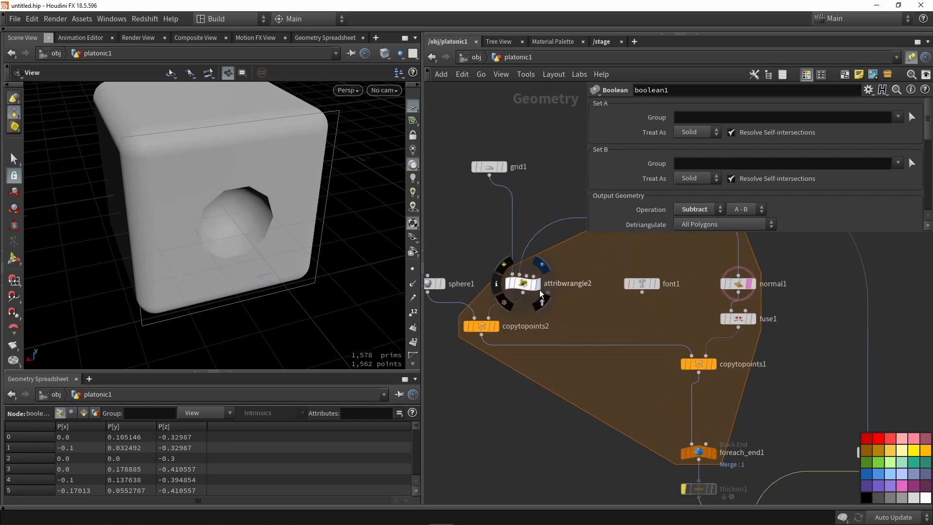
{"action": "left_click", "coordinate": [541, 293]}
{"action": "middle_click_drag", "start_coordinate": [616, 430], "coordinate": [608, 424]}
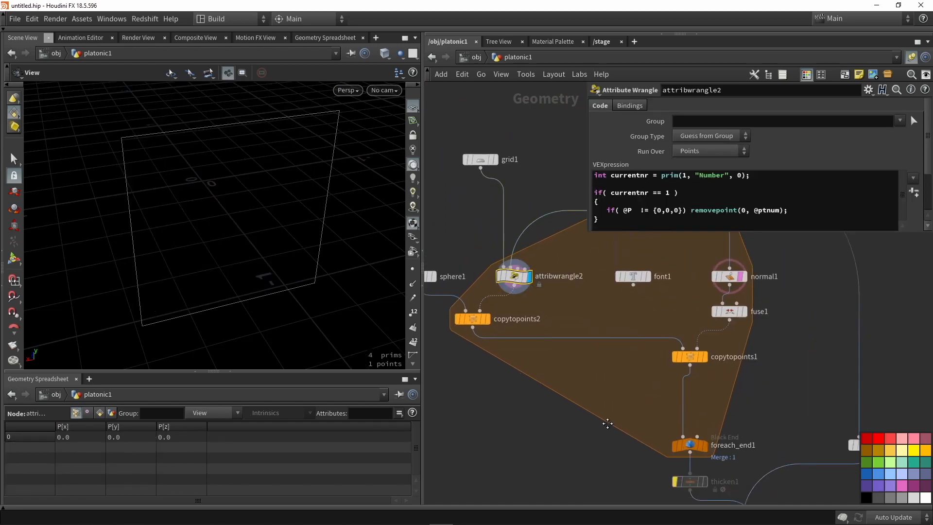
Step: Set Single Pass to 1 on foreach_end1 to work on the second face
{"action": "scroll", "coordinate": [607, 423], "scroll_direction": "down", "scroll_amount": 2}
{"action": "left_click", "coordinate": [654, 414]}
{"action": "left_click", "coordinate": [594, 199]}
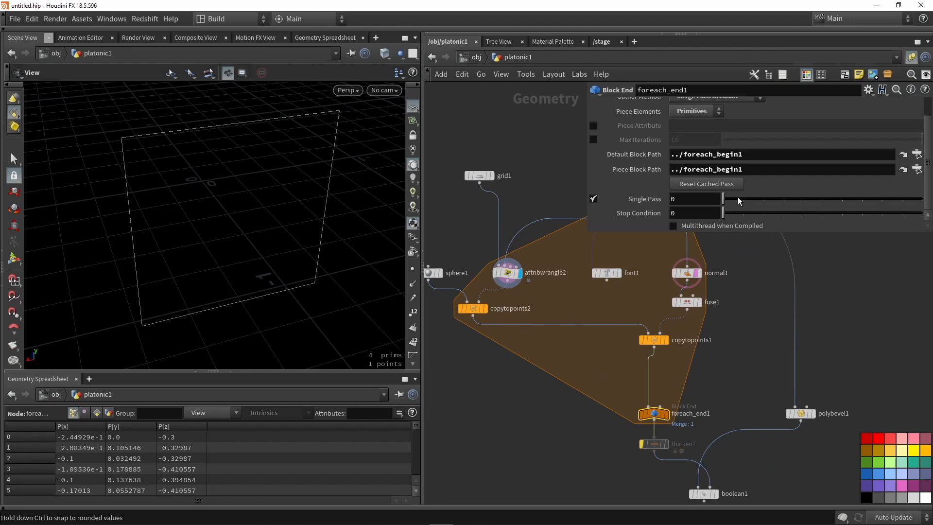
{"action": "left_click_drag", "start_coordinate": [738, 197], "coordinate": [741, 199]}
{"action": "middle_click_drag", "start_coordinate": [573, 350], "coordinate": [590, 404]}
{"action": "scroll", "coordinate": [590, 405], "scroll_direction": "down", "scroll_amount": 1}
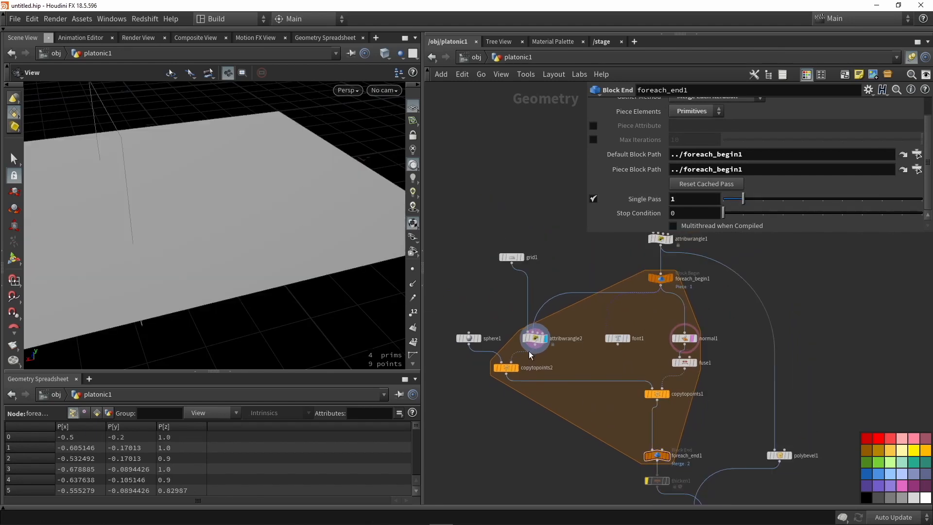
Step: Duplicate the currentnr == 1 block below itself in attribwrangle2's code and change the copy's condition to currentnr == 2
{"action": "scroll", "coordinate": [529, 351], "scroll_direction": "up", "scroll_amount": 2}
{"action": "left_click", "coordinate": [540, 338]}
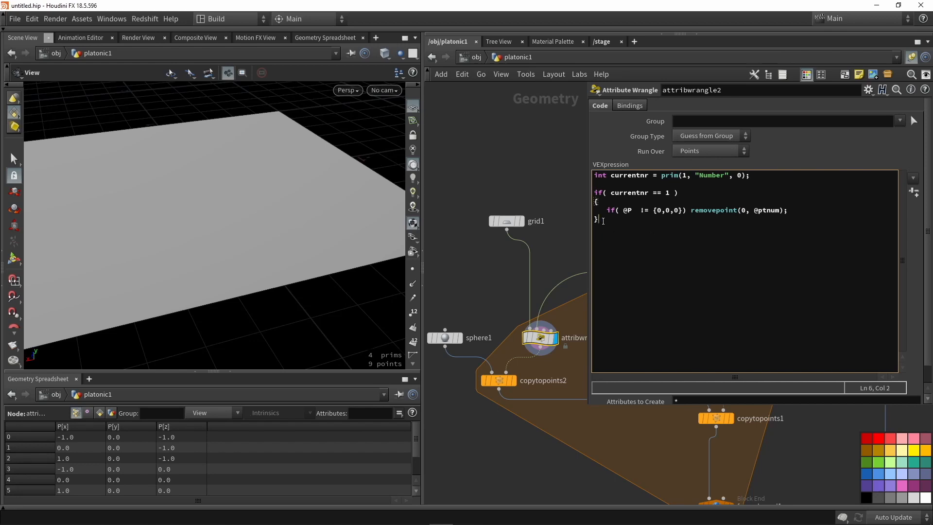
{"action": "left_click_drag", "start_coordinate": [604, 221], "coordinate": [578, 194]}
{"action": "left_click", "coordinate": [606, 232]}
{"action": "key", "text": "ctrl+v"}
{"action": "double_click", "coordinate": [668, 228]}
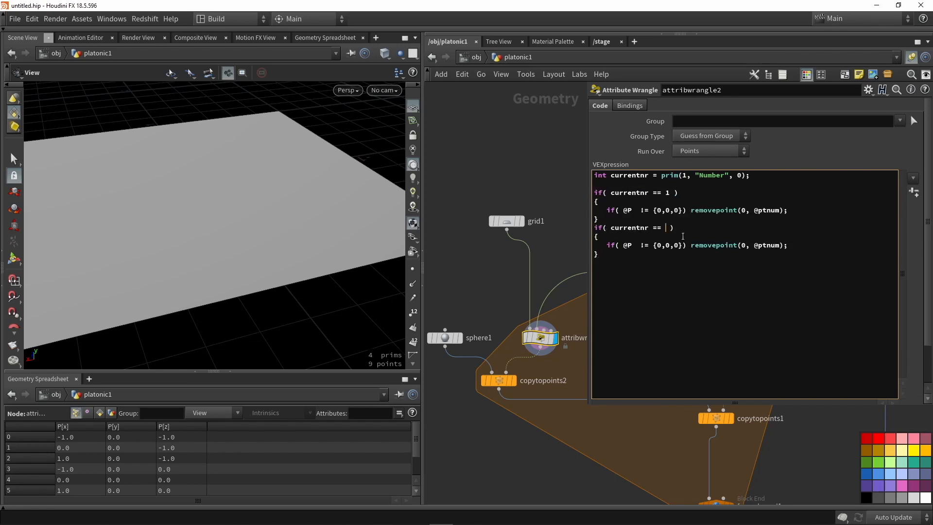
{"action": "type", "text": "2"}
Step: In the currentnr == 2 block, replace the point-removal condition with @P.x != @P.z and show the remaining points in the viewport
{"action": "left_click_drag", "start_coordinate": [683, 245], "coordinate": [624, 246]}
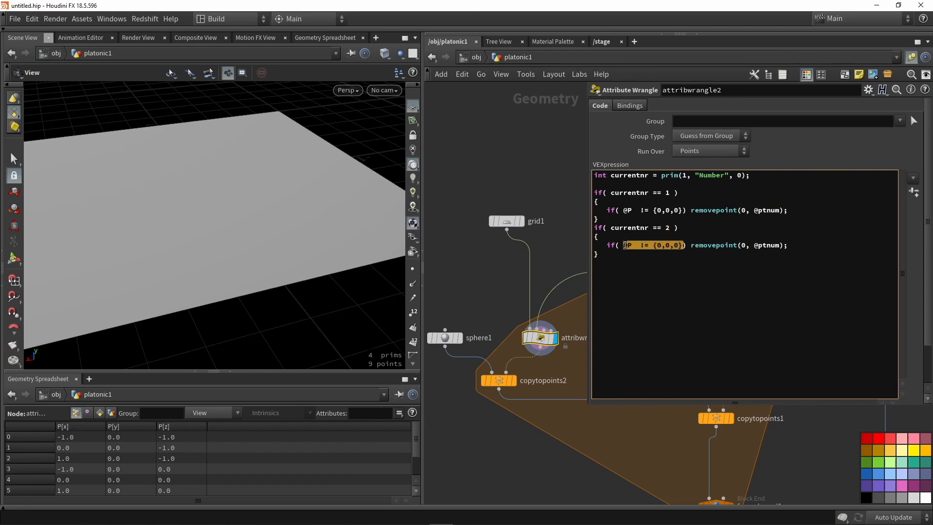
{"action": "key", "text": "BackSpace"}
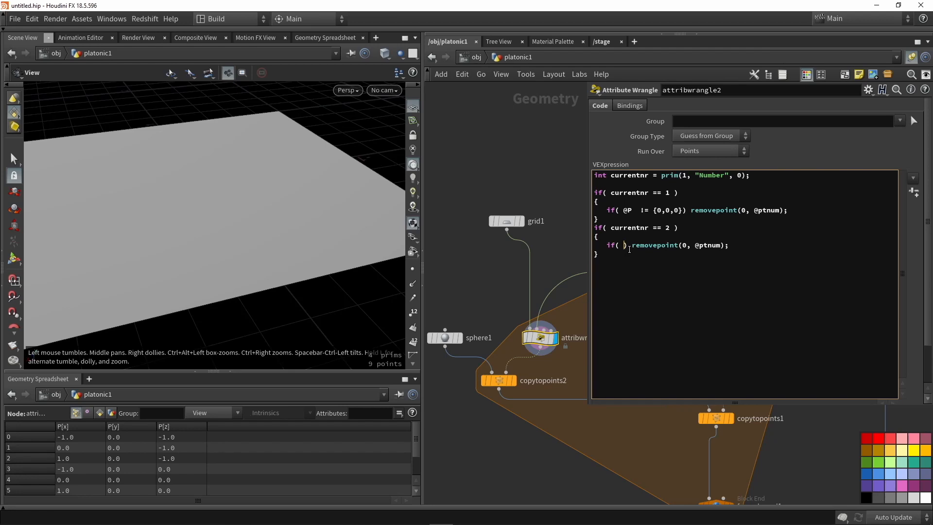
{"action": "type", "text": "@P"}
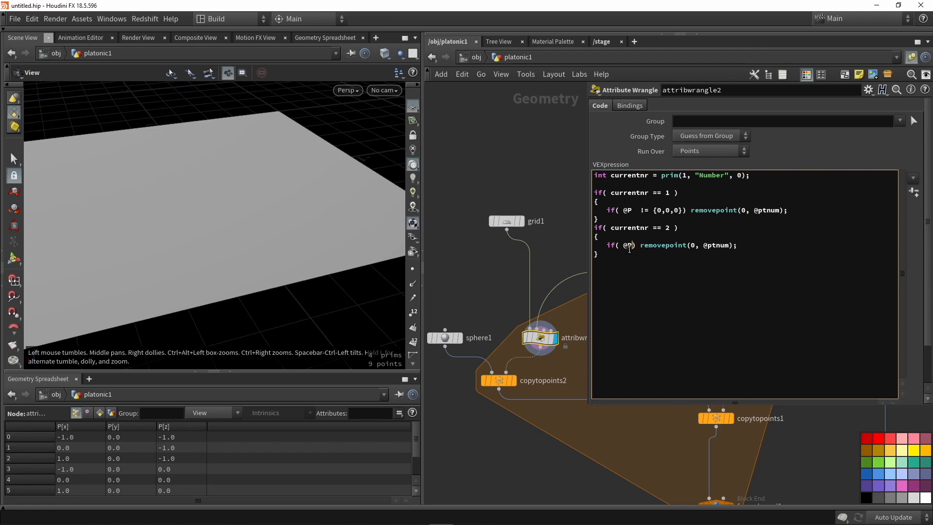
{"action": "type", "text": ".x"}
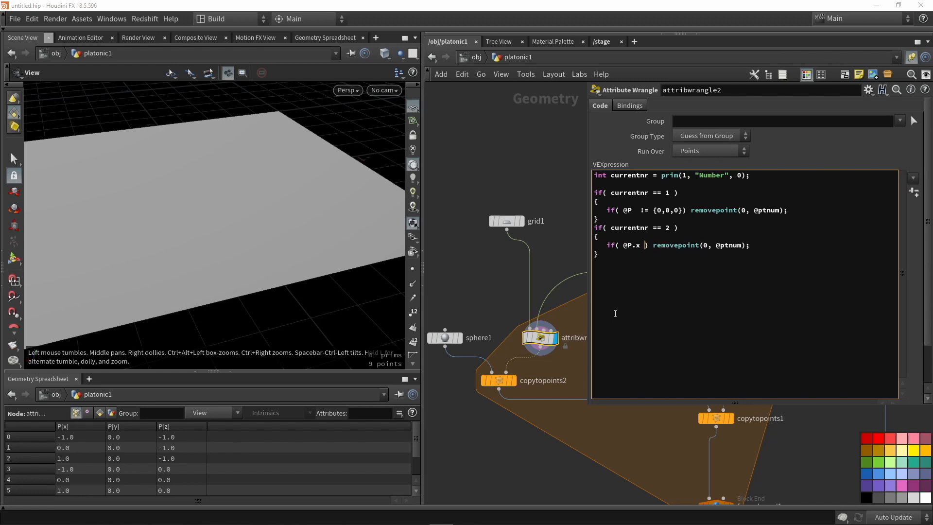
{"action": "type", "text": " != @P"}
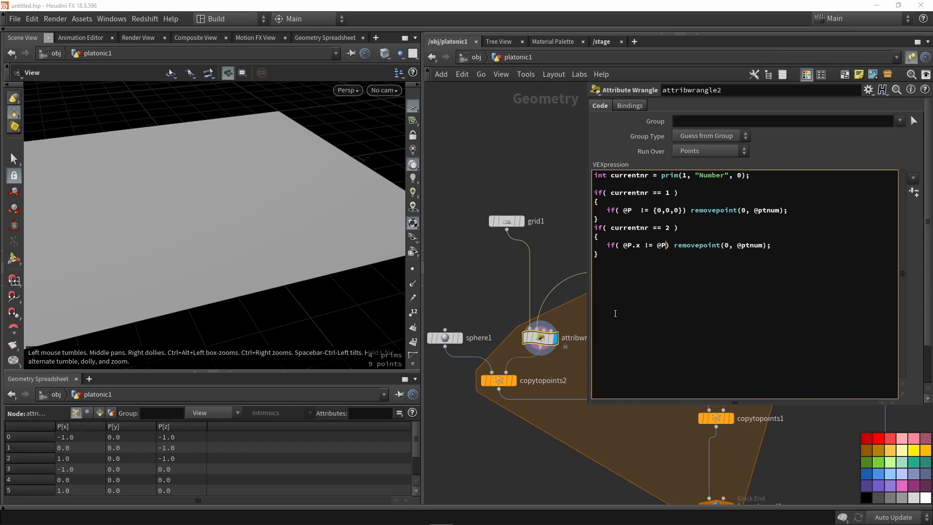
{"action": "type", "text": ".z"}
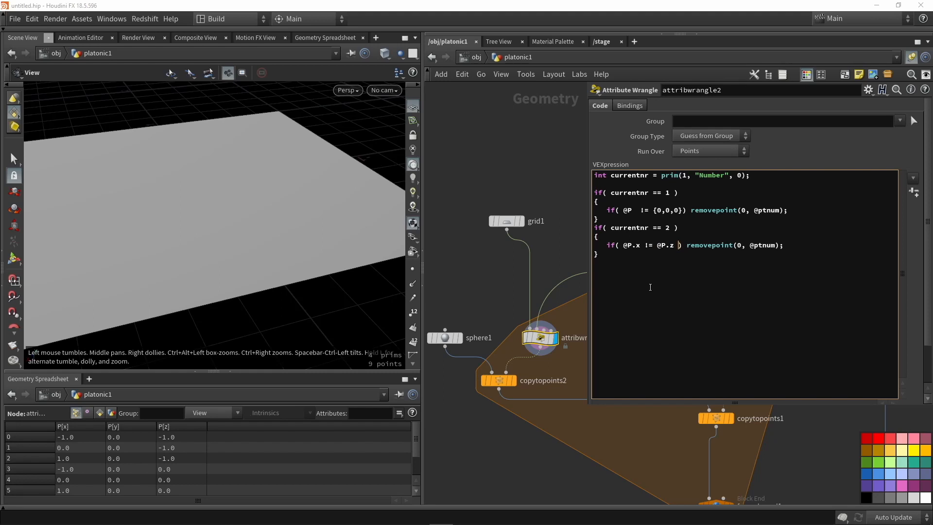
{"action": "left_click", "coordinate": [518, 155]}
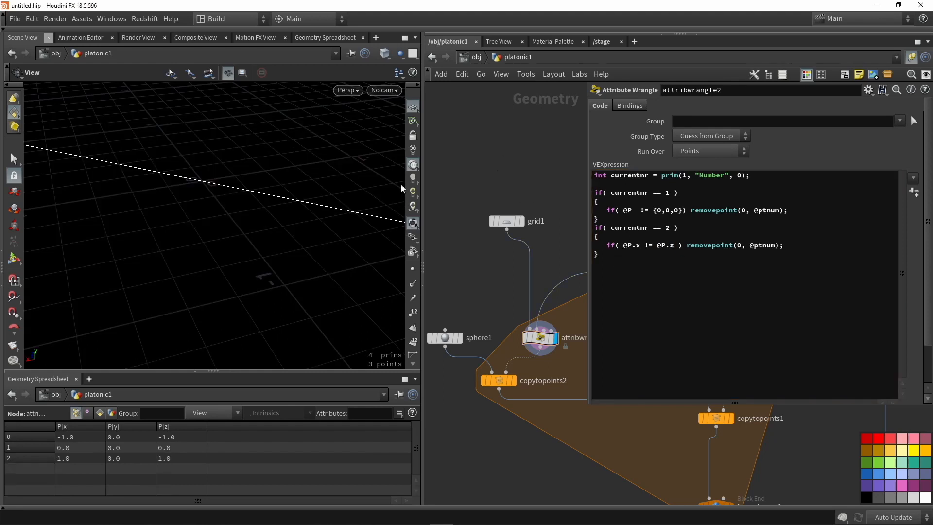
{"action": "left_click_drag", "start_coordinate": [200, 202], "coordinate": [229, 209]}
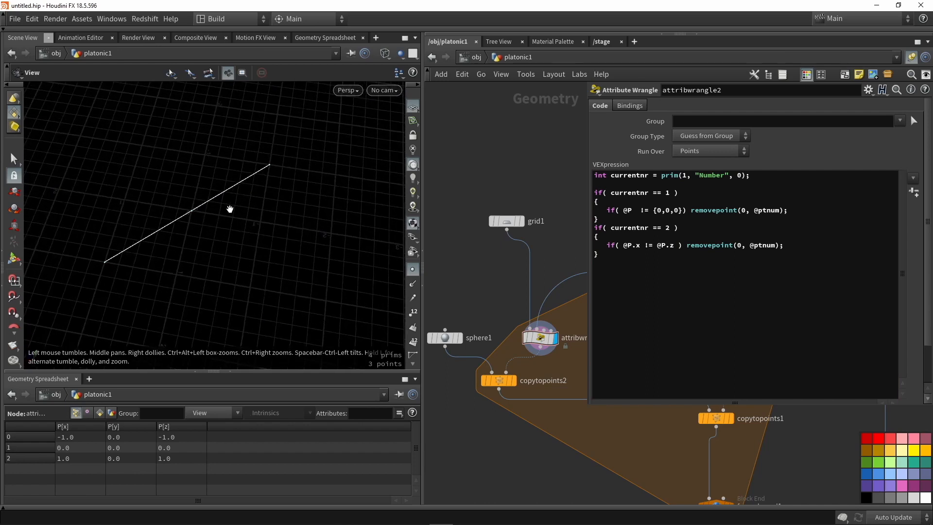
{"action": "middle_click_drag", "start_coordinate": [229, 208], "coordinate": [286, 215]}
{"action": "scroll", "coordinate": [286, 214], "scroll_direction": "up", "scroll_amount": 3}
{"action": "left_click_drag", "start_coordinate": [285, 215], "coordinate": [272, 233]}
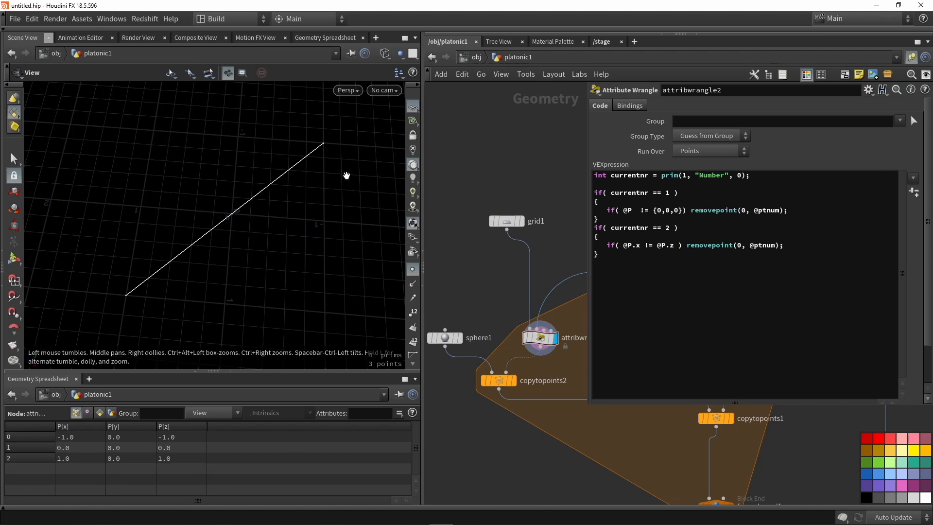
Step: Extend the point-removal condition in the currentnr == 2 block with || @P == {0,0,0} to drop the centre point
{"action": "left_click", "coordinate": [679, 246]}
{"action": "type", "text": "||"}
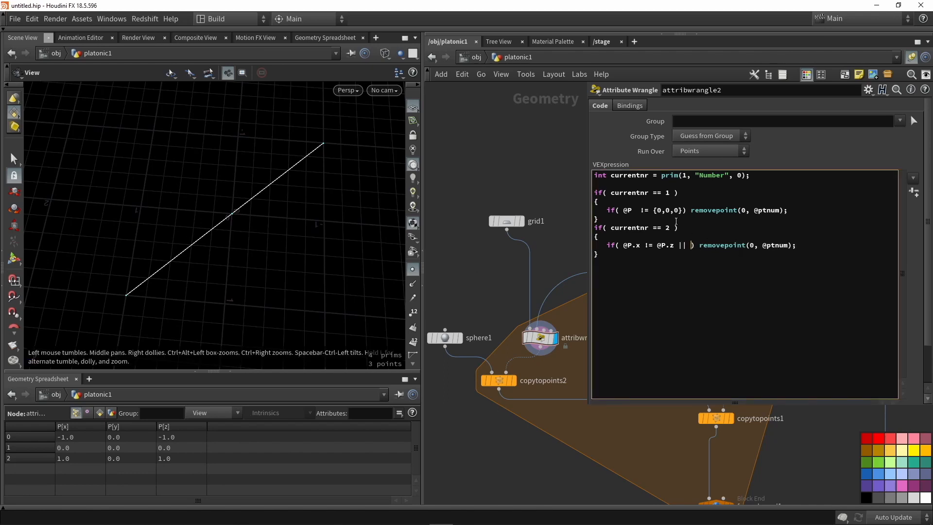
{"action": "left_click_drag", "start_coordinate": [624, 211], "coordinate": [682, 211]}
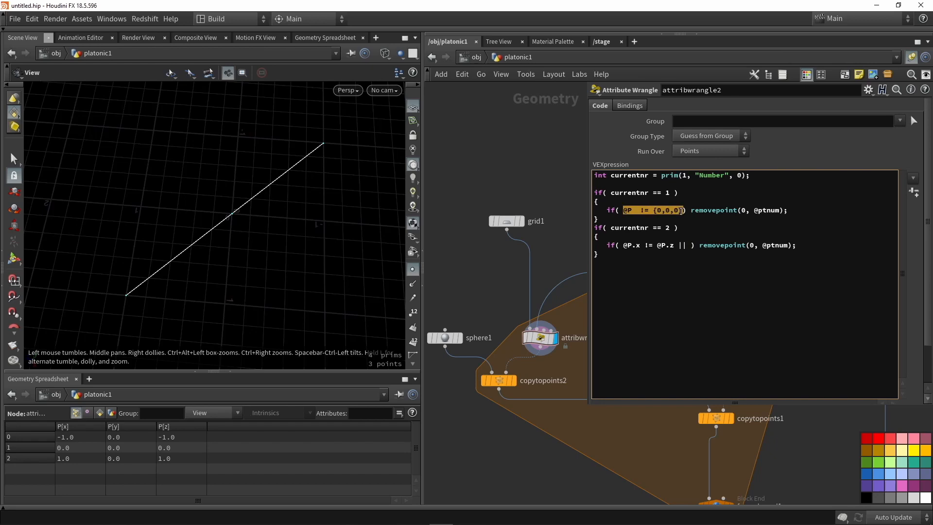
{"action": "key", "text": "ctrl+c"}
{"action": "left_click", "coordinate": [689, 241]}
{"action": "key", "text": "ctrl+v"}
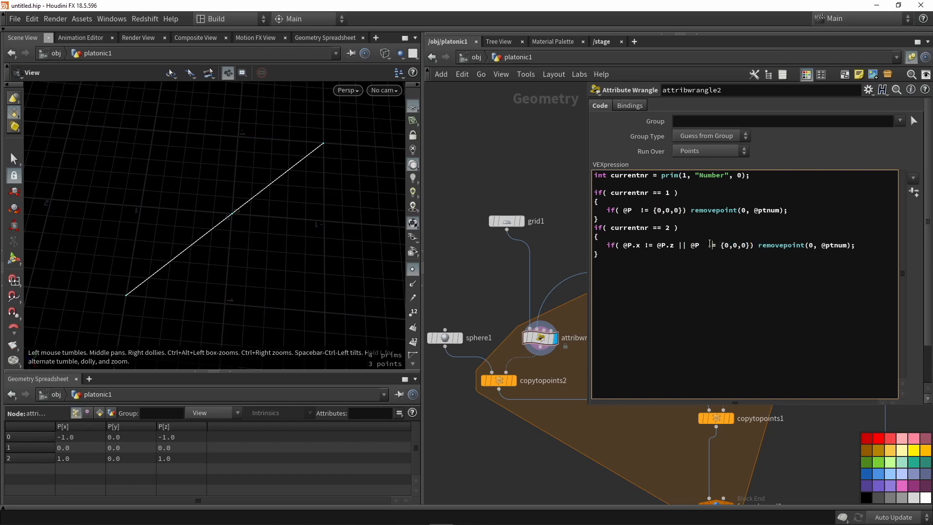
{"action": "key", "text": "BackSpace"}
{"action": "type", "text": "="}
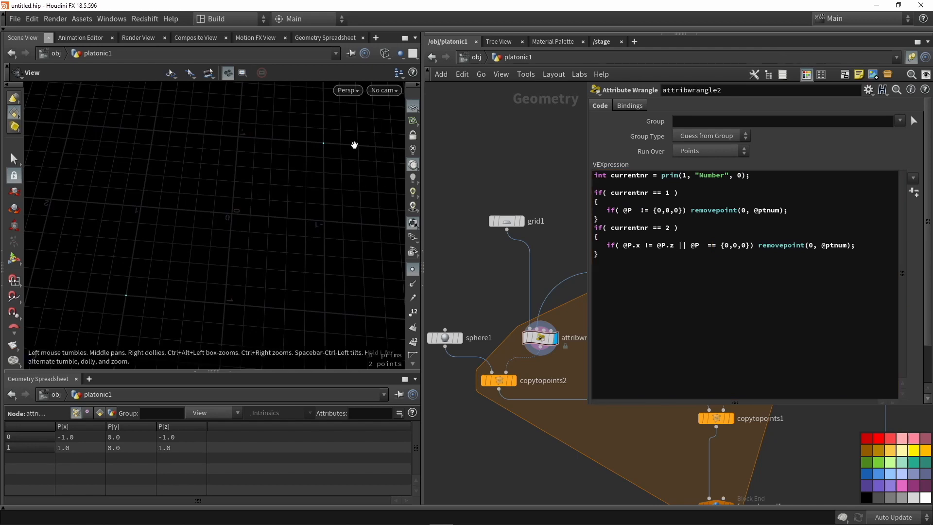
Step: Show copytopoints2's result in the viewport and set Single Pass to 2 on foreach_end1
{"action": "left_click", "coordinate": [512, 381]}
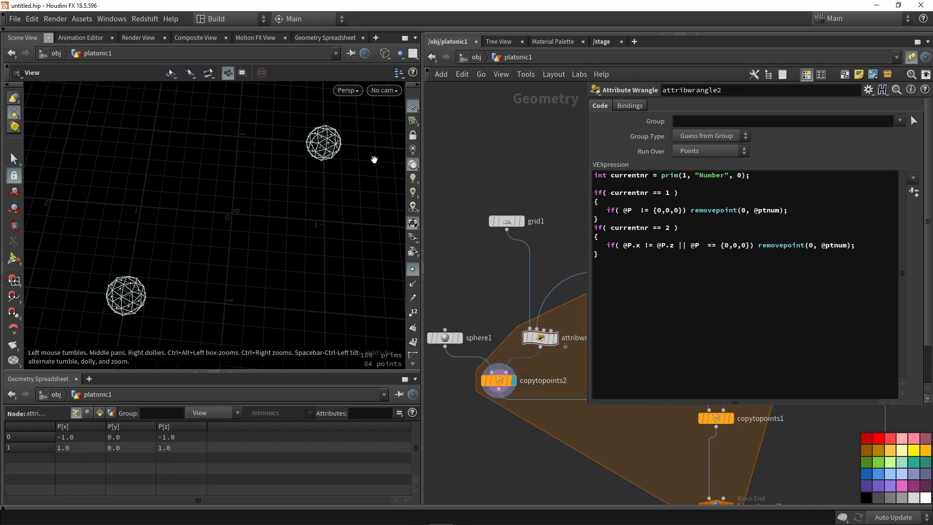
{"action": "left_click", "coordinate": [627, 268]}
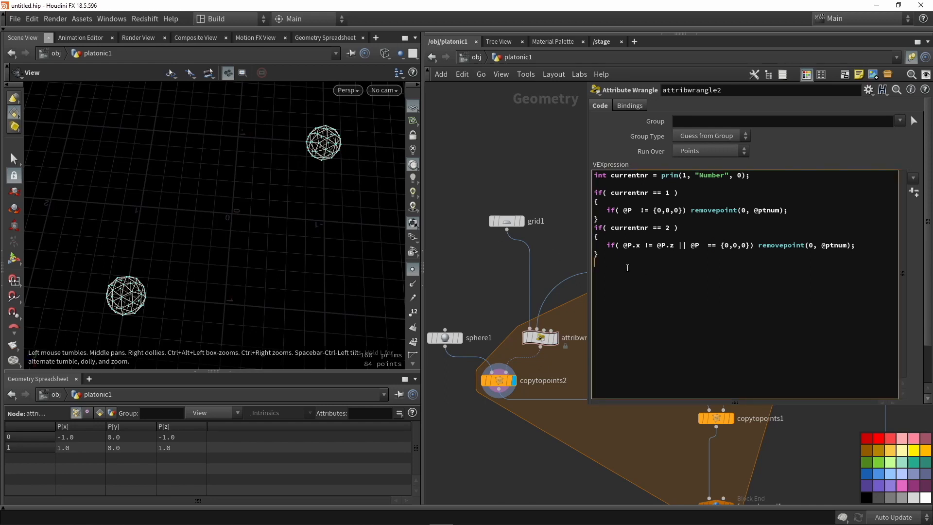
{"action": "middle_click_drag", "start_coordinate": [535, 273], "coordinate": [494, 237]}
{"action": "scroll", "coordinate": [494, 237], "scroll_direction": "down", "scroll_amount": 3}
{"action": "scroll", "coordinate": [567, 379], "scroll_direction": "up", "scroll_amount": 2}
{"action": "middle_click_drag", "start_coordinate": [567, 379], "coordinate": [529, 453]}
{"action": "left_click", "coordinate": [572, 445]}
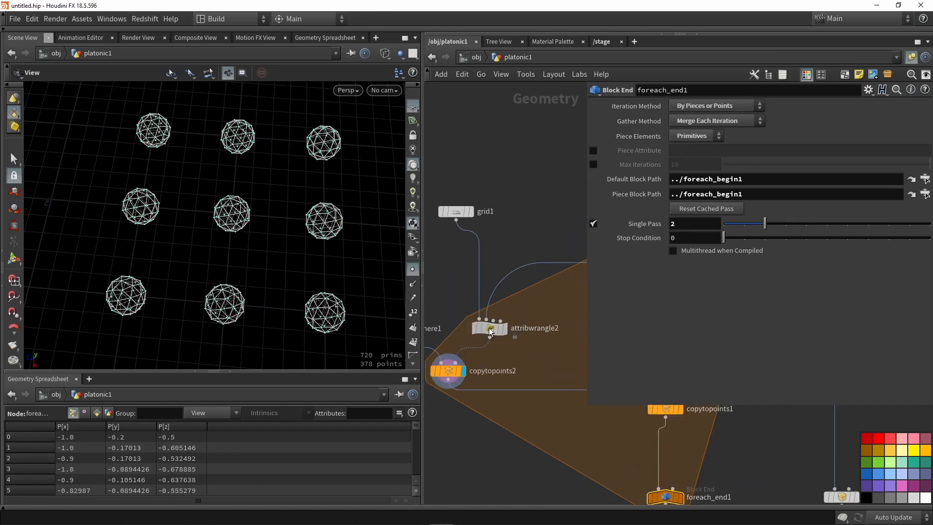
Step: Duplicate the currentnr == 2 block below itself in attribwrangle2's code and change the copy's condition to currentnr == 3
{"action": "left_click", "coordinate": [489, 328]}
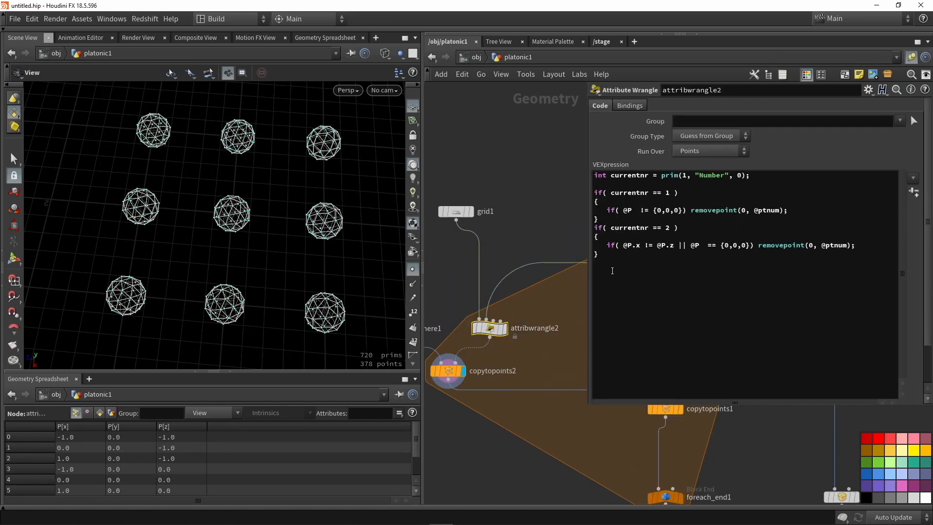
{"action": "left_click_drag", "start_coordinate": [609, 255], "coordinate": [589, 229]}
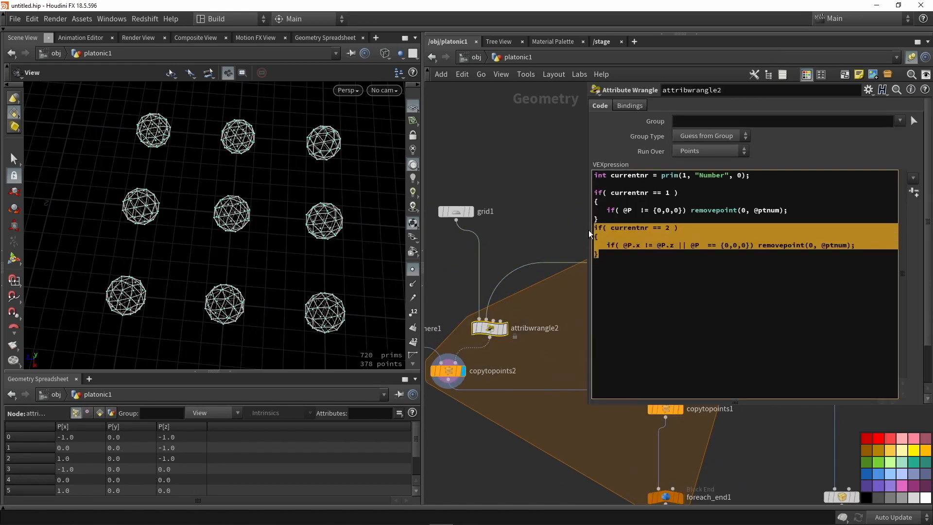
{"action": "left_click", "coordinate": [603, 263]}
{"action": "key", "text": "ctrl+v"}
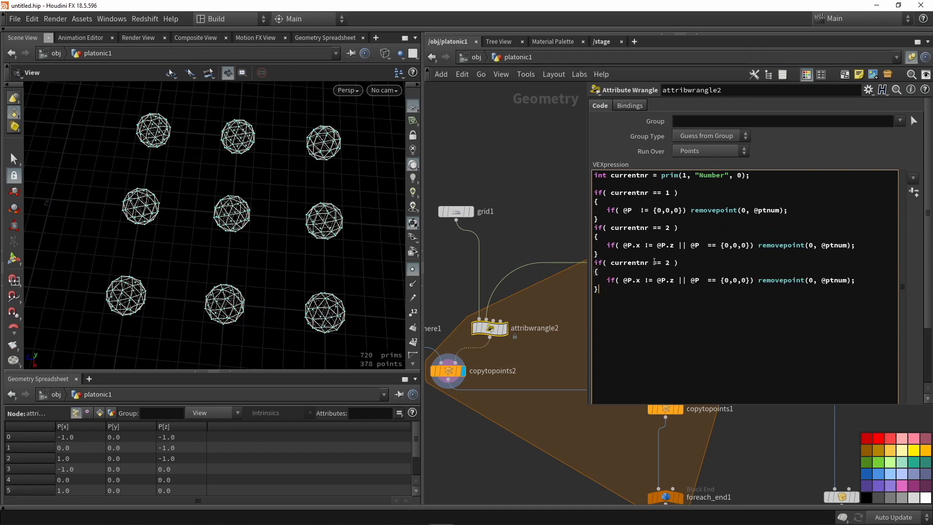
{"action": "left_click", "coordinate": [670, 262]}
Step: Remove || @P == {0,0,0} from the point-removal condition in the currentnr == 3 block and apply the code
{"action": "left_click_drag", "start_coordinate": [679, 281], "coordinate": [750, 281]}
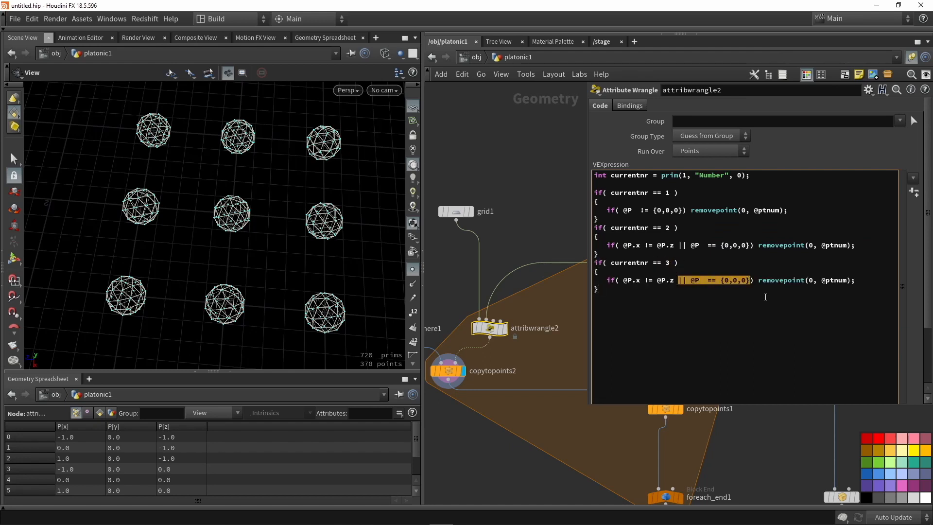
{"action": "key", "text": "BackSpace"}
{"action": "left_click", "coordinate": [515, 175]}
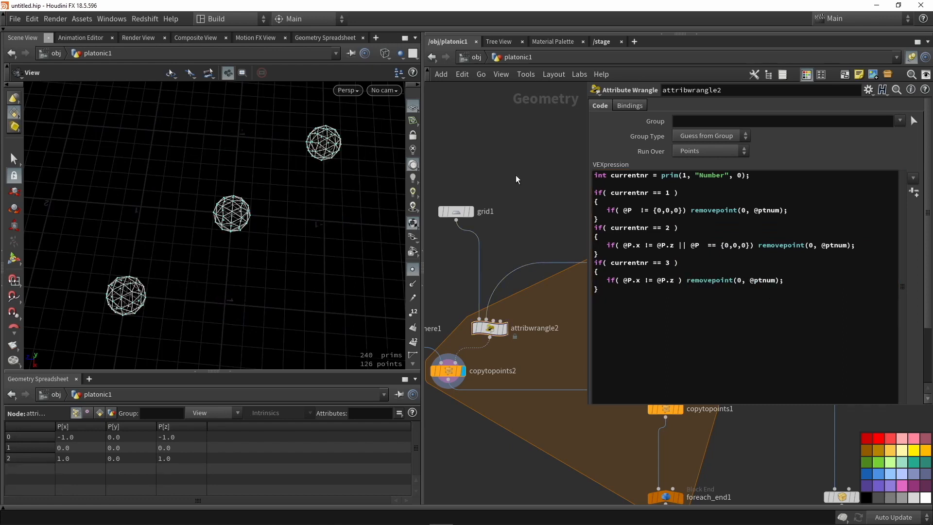
Step: Set Single Pass to 3 on foreach_end1 to work on the fourth face
{"action": "middle_click_drag", "start_coordinate": [556, 347], "coordinate": [515, 294]}
{"action": "scroll", "coordinate": [515, 294], "scroll_direction": "down", "scroll_amount": 2}
{"action": "scroll", "coordinate": [562, 381], "scroll_direction": "up", "scroll_amount": 1}
{"action": "middle_click_drag", "start_coordinate": [554, 380], "coordinate": [555, 420]}
{"action": "left_click", "coordinate": [597, 442]}
{"action": "left_click", "coordinate": [787, 223]}
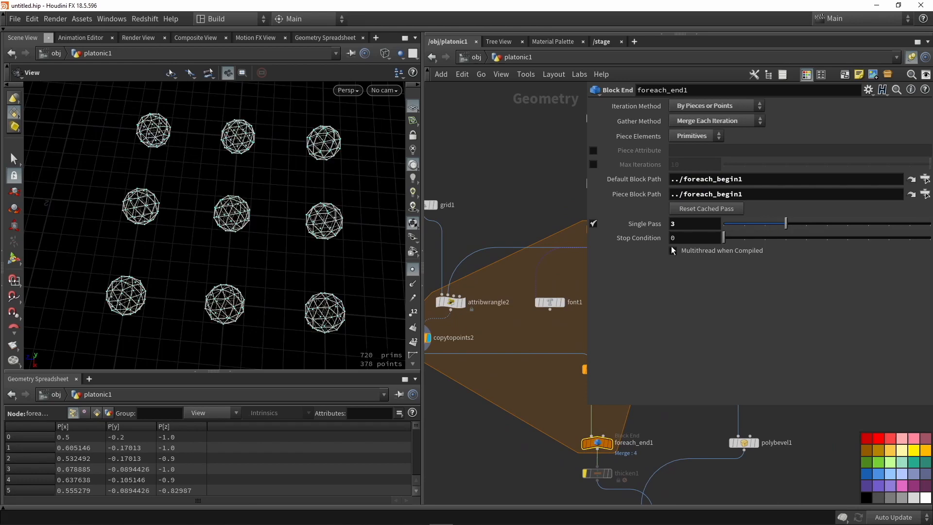
Step: Show attribwrangle2 in the viewport and paste a copy of the currentnr == 2 block at the end of its code
{"action": "middle_click_drag", "start_coordinate": [479, 250], "coordinate": [519, 291]}
{"action": "left_click", "coordinate": [492, 343]}
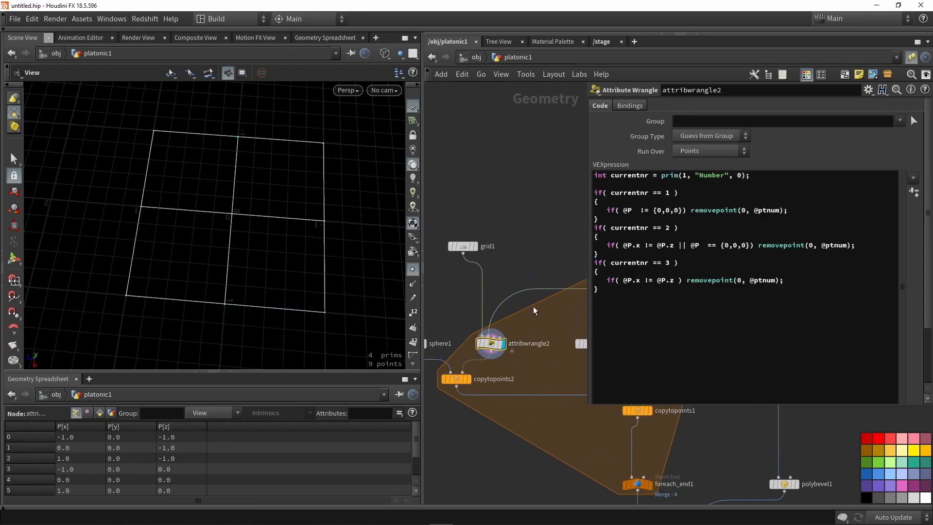
{"action": "left_click", "coordinate": [624, 291]}
{"action": "key", "text": "ctrl+v"}
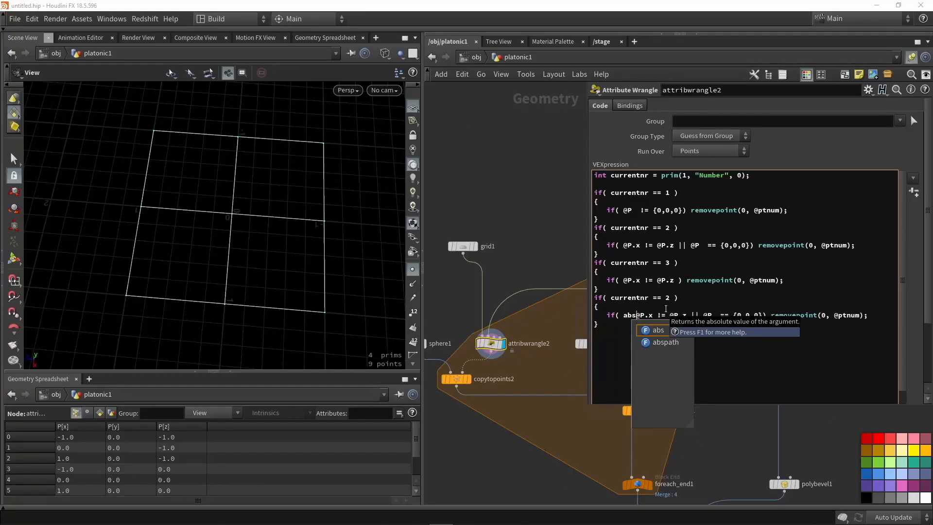
Step: Wrap @P.x and @P.z in abs() in the pasted block and change its condition to currentnr == 4
{"action": "type", "text": "("}
{"action": "key", "text": "Right"}
{"action": "key", "text": "Right"}
{"action": "key", "text": "Right"}
{"action": "key", "text": "Right"}
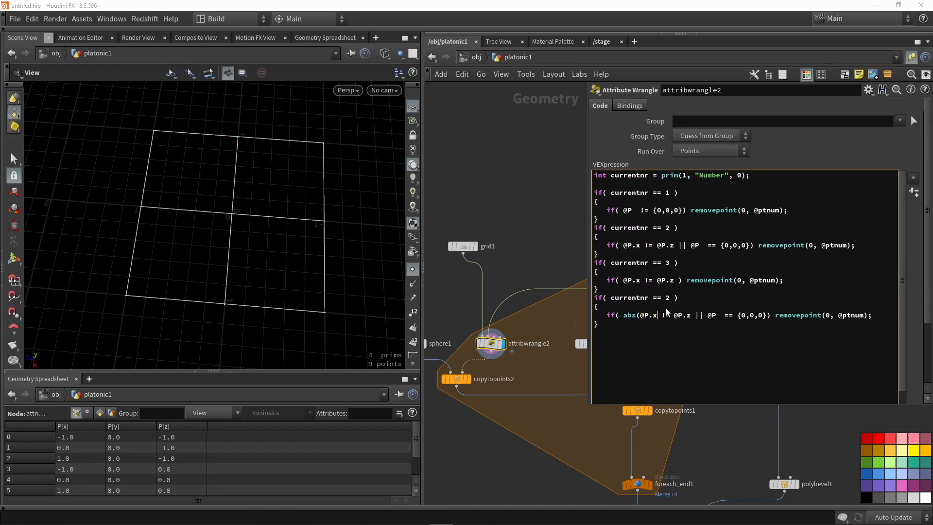
{"action": "type", "text": ")"}
{"action": "left_click", "coordinate": [679, 315]}
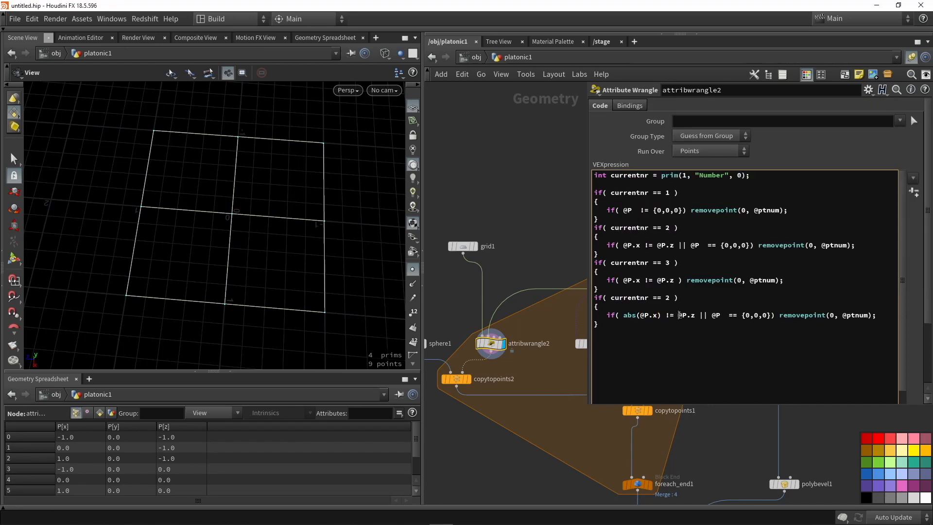
{"action": "type", "text": "abs("}
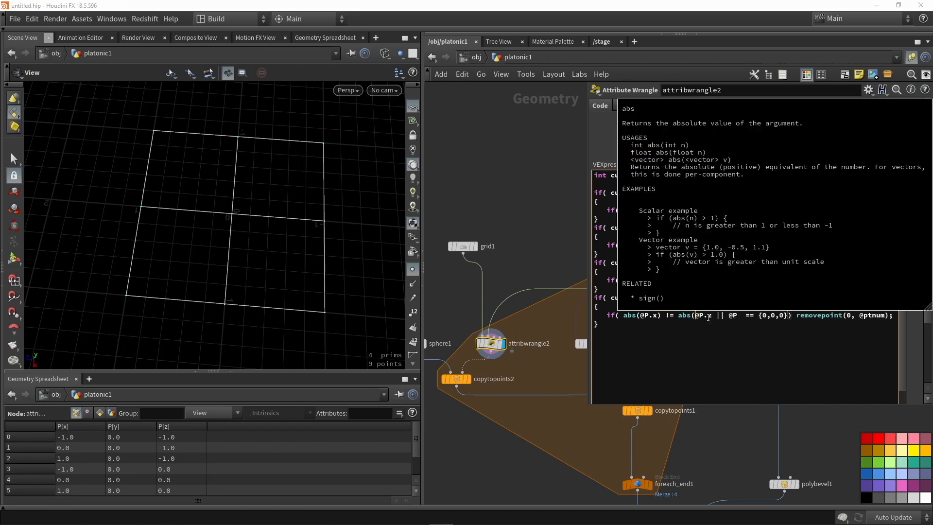
{"action": "left_click", "coordinate": [712, 318]}
{"action": "type", "text": ")"}
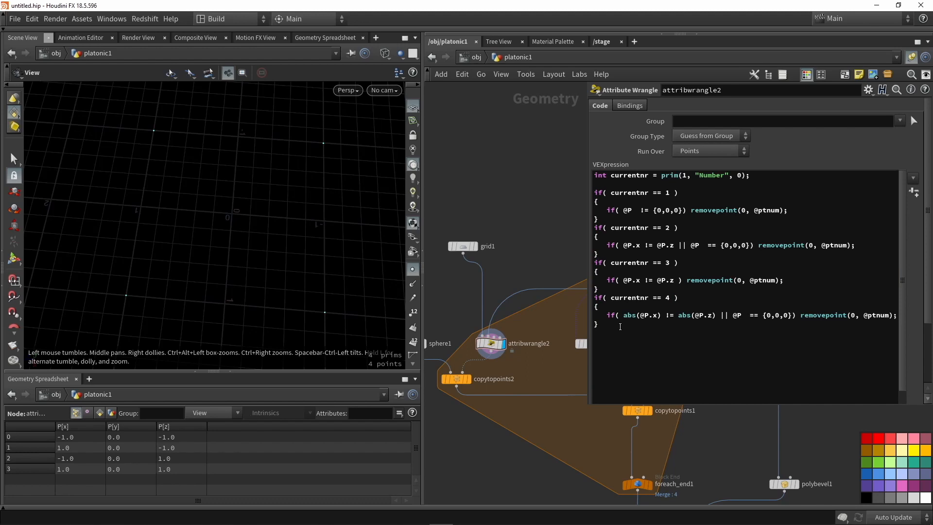
Step: Set Single Pass to 4 on foreach_end1 and duplicate attribwrangle2's currentnr == 4 block as a currentnr == 5 block
{"action": "left_click", "coordinate": [637, 483]}
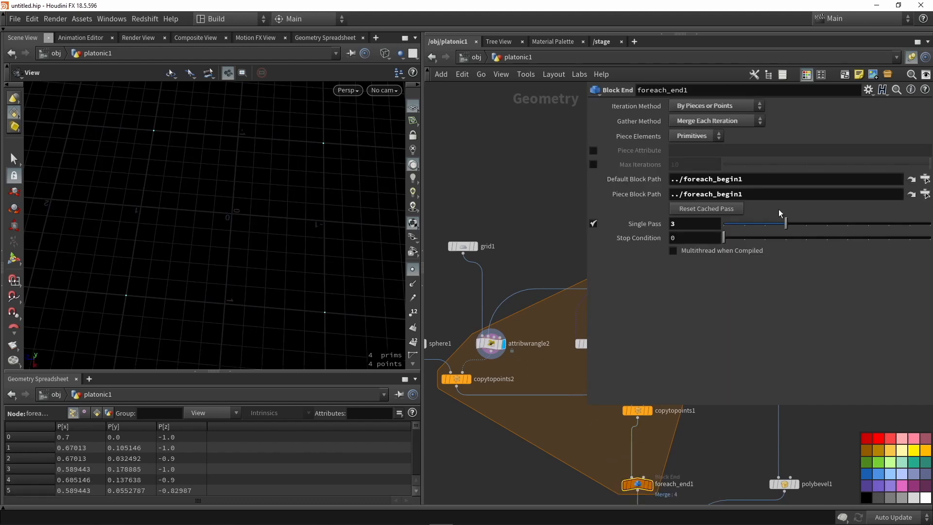
{"action": "left_click_drag", "start_coordinate": [786, 224], "coordinate": [802, 224]}
{"action": "left_click", "coordinate": [501, 346]}
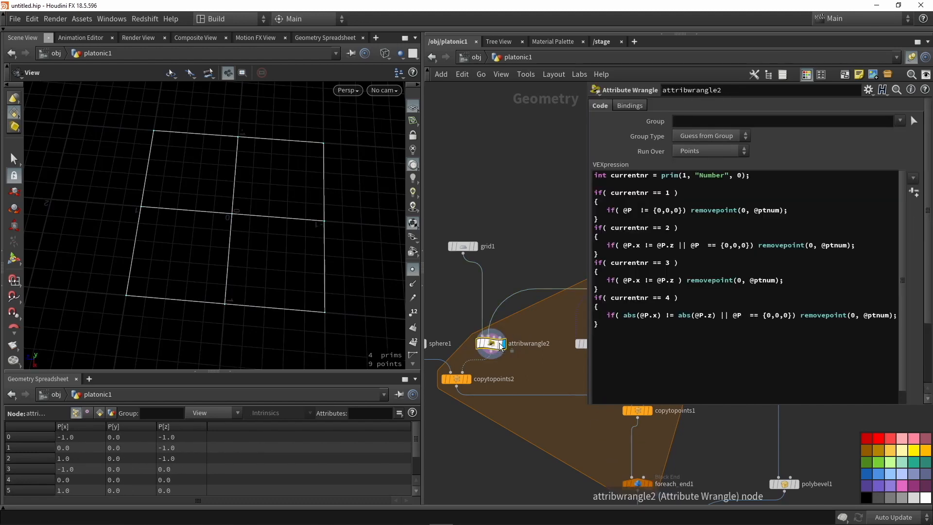
{"action": "left_click_drag", "start_coordinate": [630, 345], "coordinate": [584, 301]}
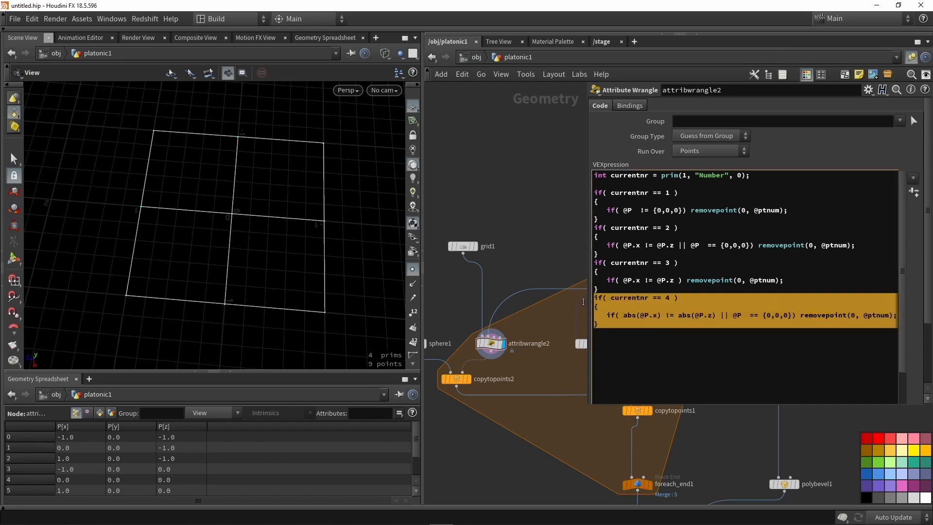
{"action": "key", "text": "ctrl+c"}
{"action": "left_click", "coordinate": [607, 343]}
{"action": "key", "text": "ctrl+v"}
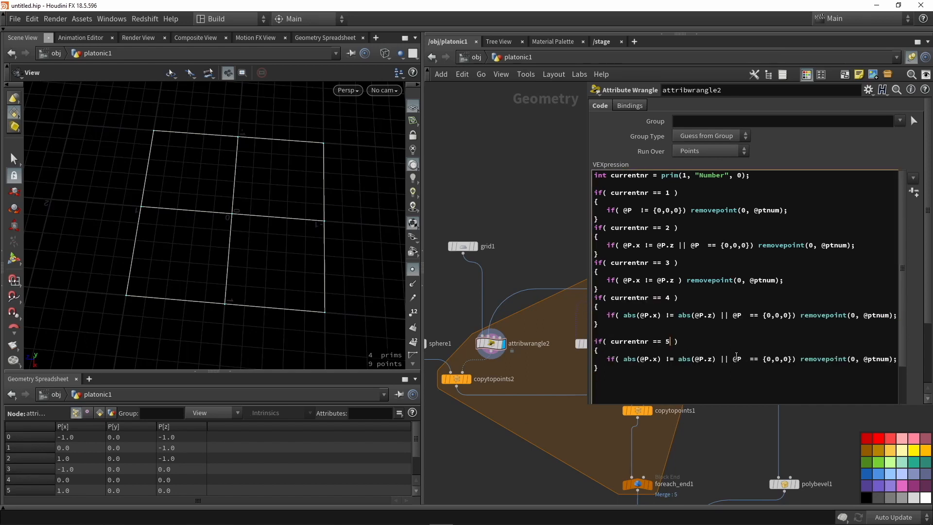
Step: Remove || @P == {0,0,0} from the point-removal condition in the currentnr == 5 block and apply the code
{"action": "left_click_drag", "start_coordinate": [721, 359], "coordinate": [785, 359]}
{"action": "key", "text": "BackSpace"}
{"action": "key", "text": "BackSpace"}
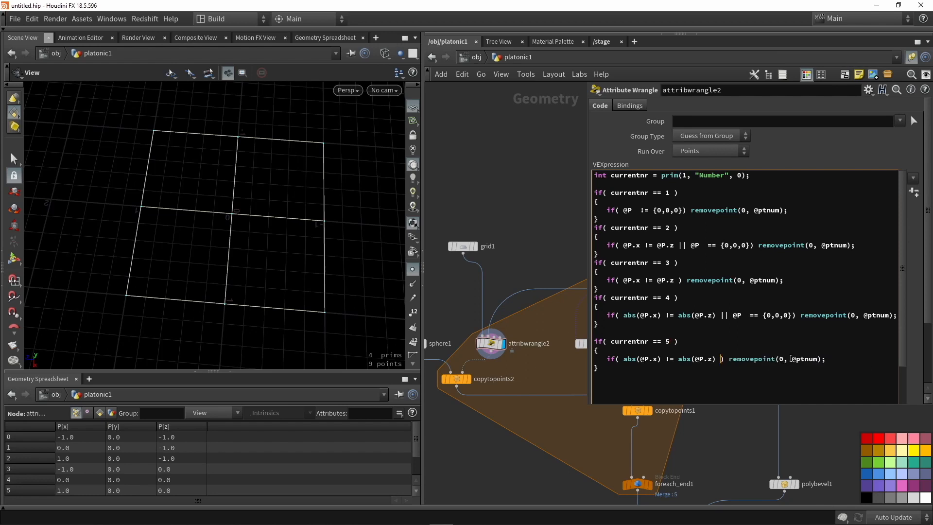
{"action": "left_click", "coordinate": [557, 452]}
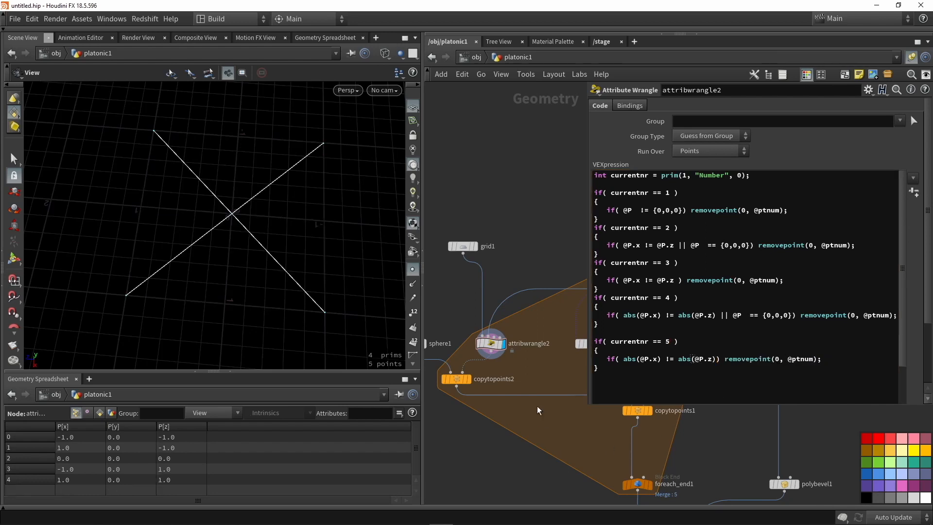
Step: Turn off Single Pass on foreach_end1 and duplicate attribwrangle2's currentnr == 5 block as a currentnr == 6 block
{"action": "left_click", "coordinate": [636, 483]}
{"action": "left_click", "coordinate": [594, 224]}
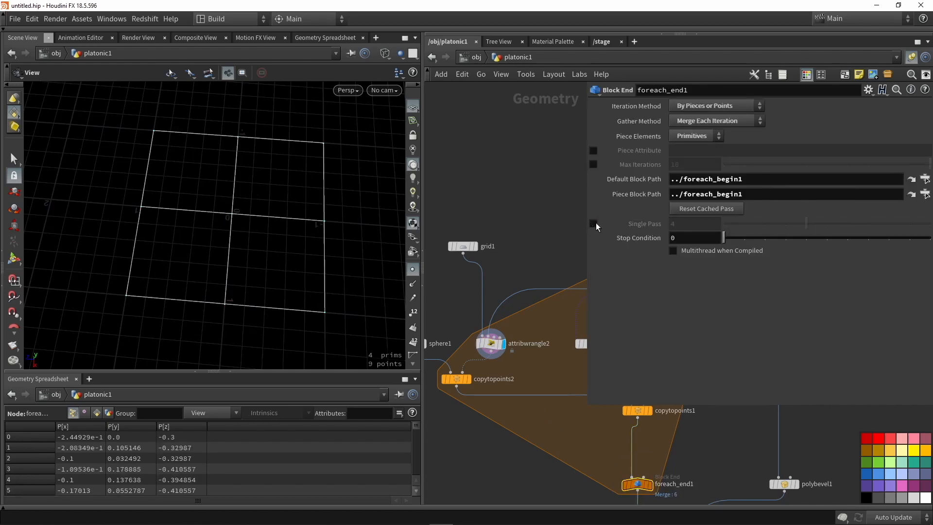
{"action": "left_click", "coordinate": [481, 344]}
{"action": "left_click_drag", "start_coordinate": [663, 382], "coordinate": [585, 343]}
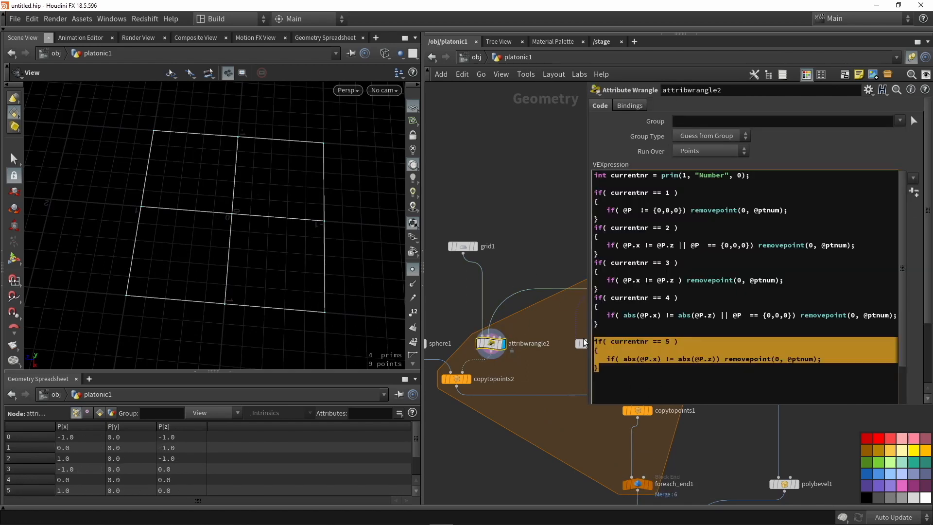
{"action": "key", "text": "ctrl+c"}
{"action": "left_click", "coordinate": [606, 366]}
{"action": "key", "text": "Return"}
{"action": "key", "text": "Return"}
{"action": "key", "text": "ctrl+v"}
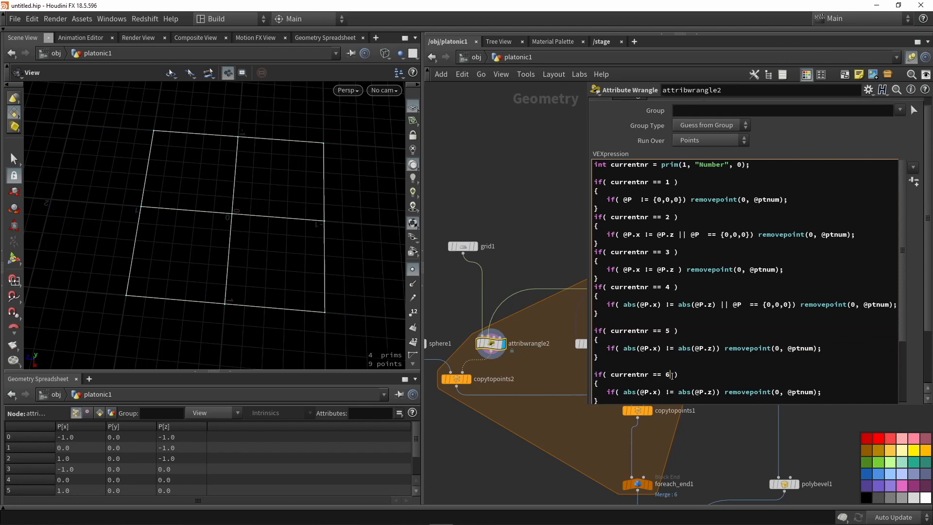
Step: Replace the point-removal condition in the currentnr == 6 block with @P.x == 0
{"action": "scroll", "coordinate": [672, 376], "scroll_direction": "down", "scroll_amount": 1}
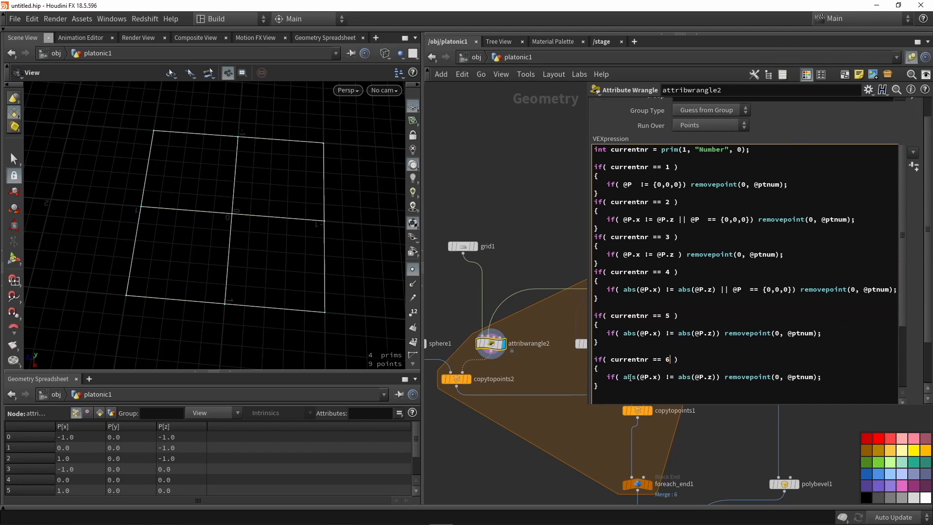
{"action": "left_click_drag", "start_coordinate": [624, 377], "coordinate": [714, 376]}
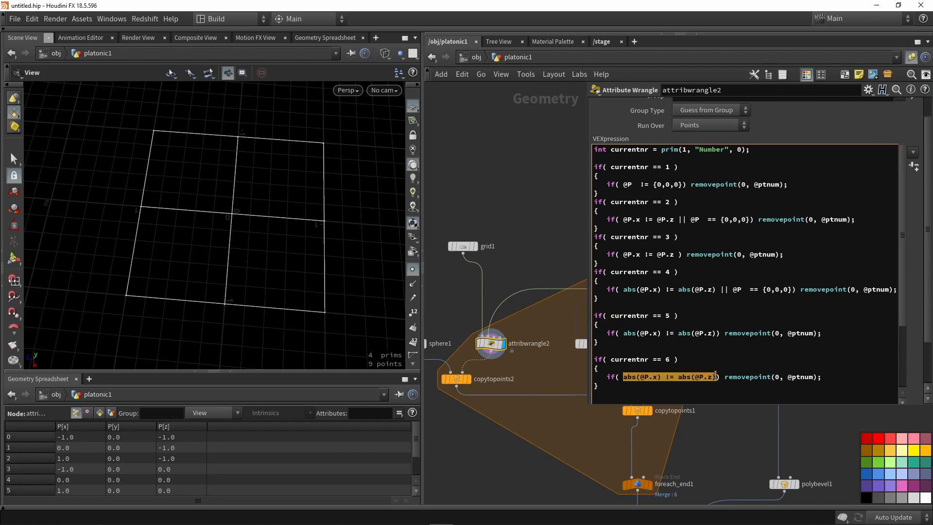
{"action": "key", "text": "BackSpace"}
{"action": "type", "text": "@P"}
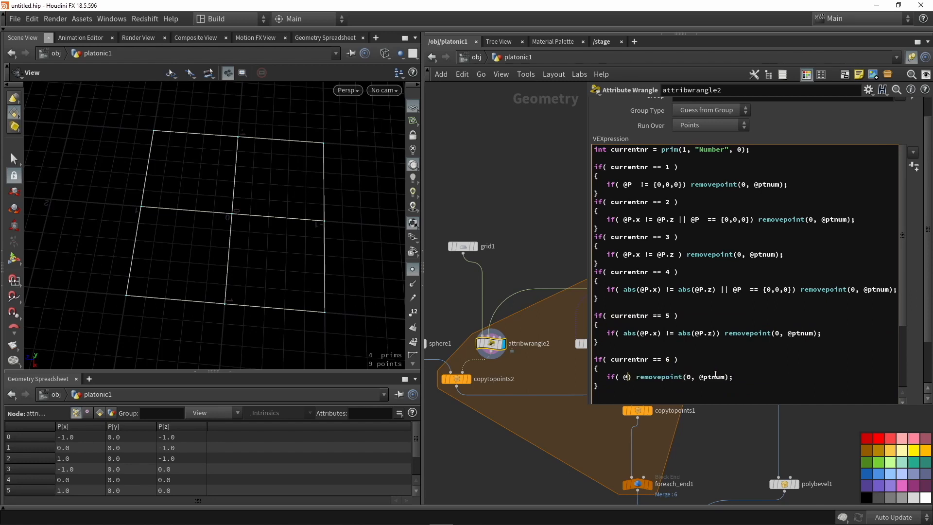
{"action": "type", "text": ".x ==  0"}
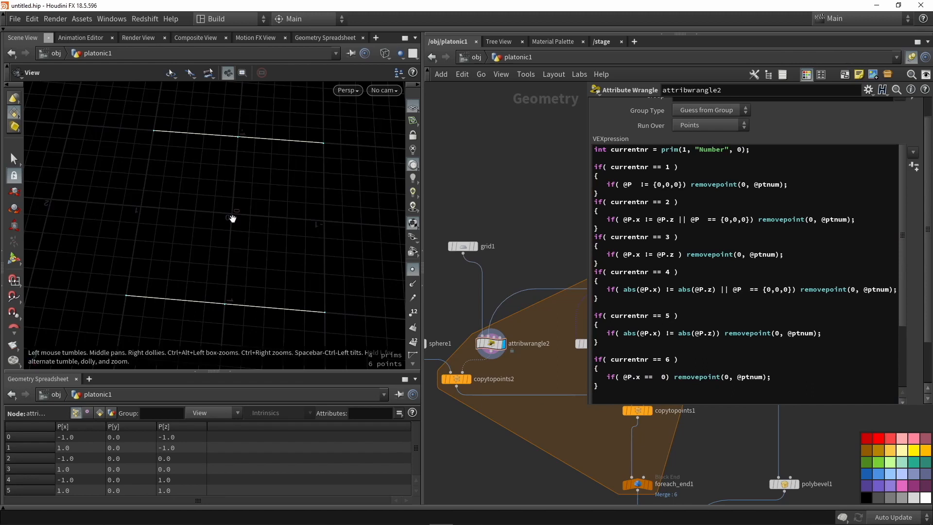
Step: Inspect the points kept for the sixth face, then show the spheres from copytopoints2 in the viewport
{"action": "left_click_drag", "start_coordinate": [259, 213], "coordinate": [323, 207]}
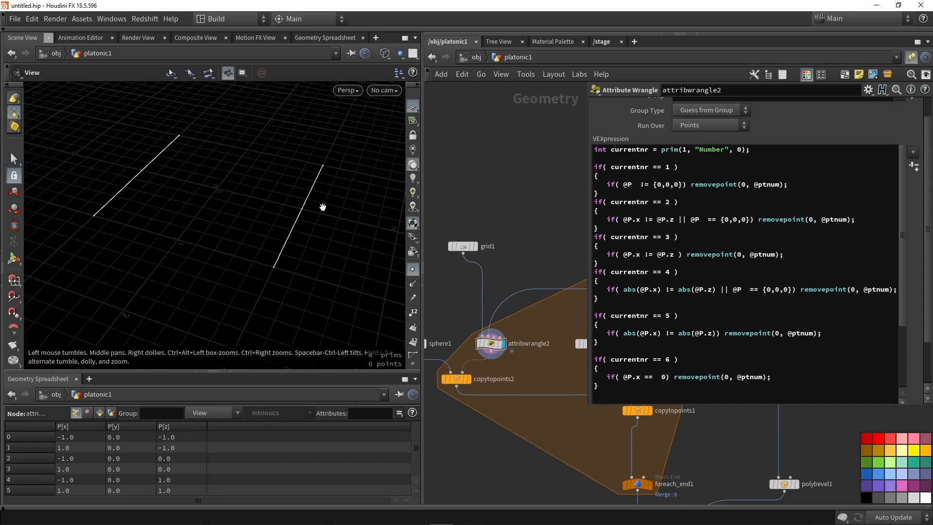
{"action": "left_click", "coordinate": [468, 378]}
{"action": "left_click_drag", "start_coordinate": [160, 204], "coordinate": [262, 204]}
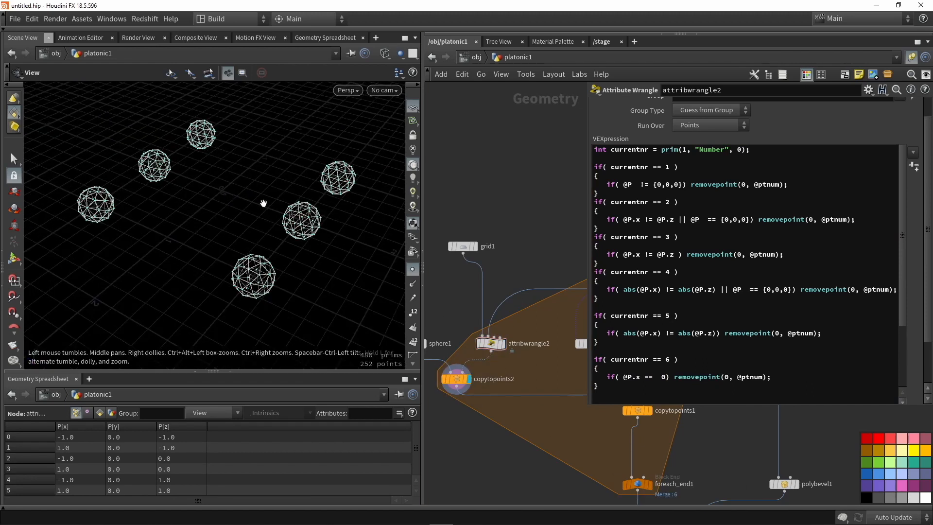
Step: Show boolean1 in the viewport and inspect the dots carved into the die's faces
{"action": "scroll", "coordinate": [543, 422], "scroll_direction": "down", "scroll_amount": 3}
{"action": "middle_click_drag", "start_coordinate": [606, 461], "coordinate": [564, 392]}
{"action": "left_click", "coordinate": [480, 307]}
{"action": "scroll", "coordinate": [437, 307], "scroll_direction": "up", "scroll_amount": 2}
{"action": "middle_click_drag", "start_coordinate": [495, 397], "coordinate": [469, 348]}
{"action": "left_click", "coordinate": [632, 452]}
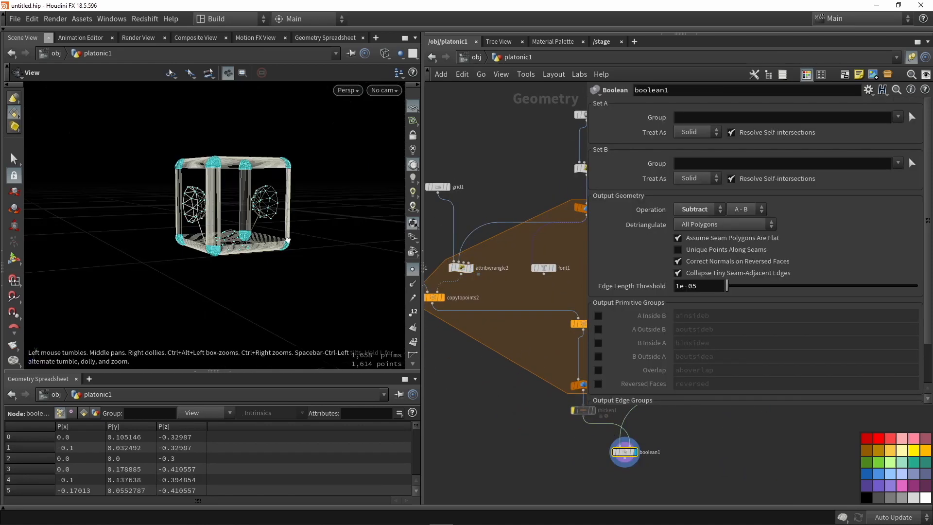
{"action": "left_click_drag", "start_coordinate": [280, 232], "coordinate": [303, 256]}
{"action": "scroll", "coordinate": [198, 184], "scroll_direction": "up", "scroll_amount": 3}
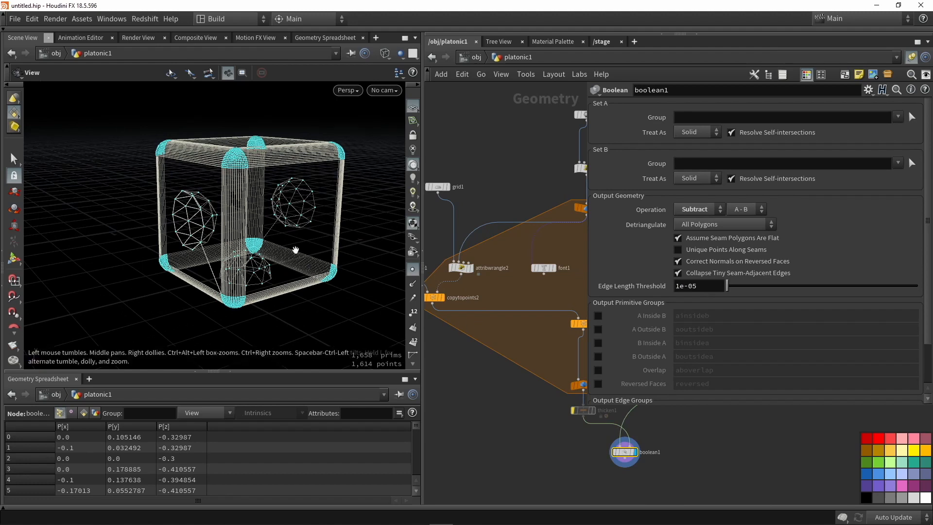
Step: Move copytopoints1 and the nodes after it further down the network to make room below copytopoints2
{"action": "key", "text": "h"}
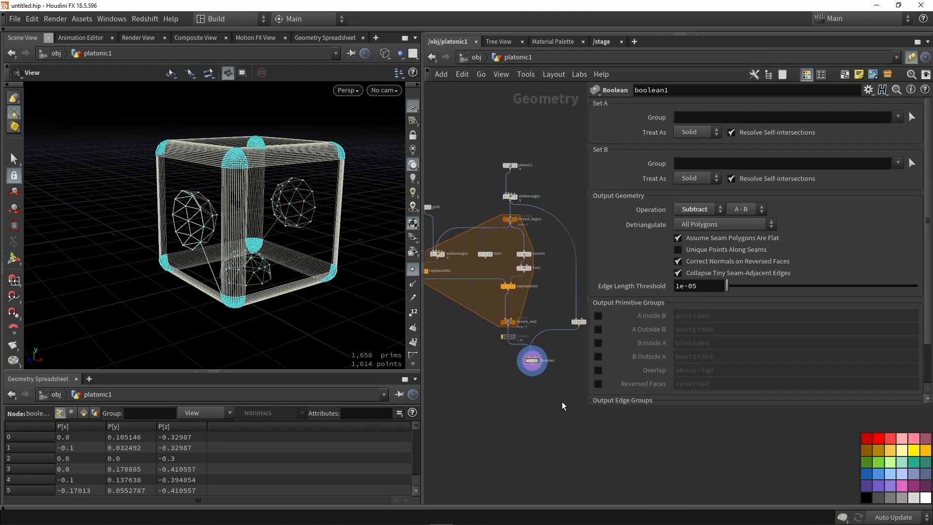
{"action": "left_click_drag", "start_coordinate": [572, 401], "coordinate": [509, 317]}
{"action": "middle_click_drag", "start_coordinate": [456, 318], "coordinate": [491, 349]}
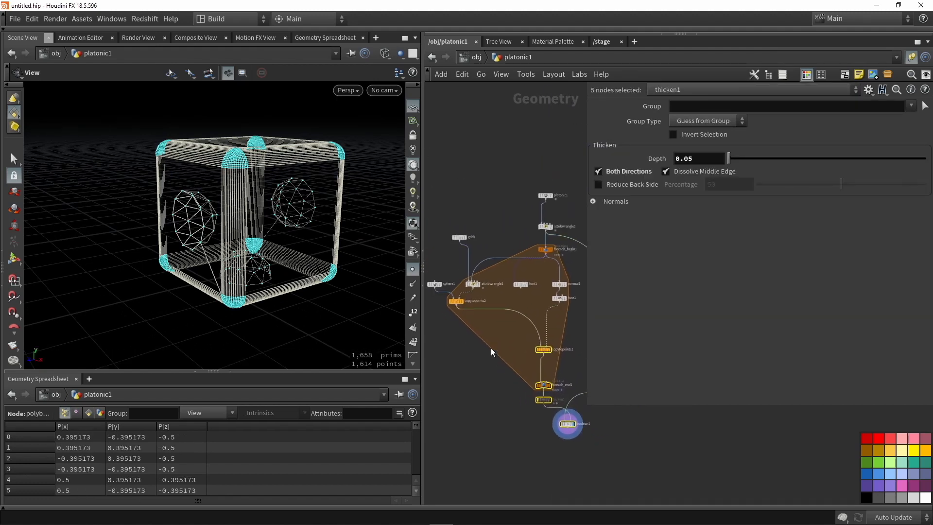
Step: Insert a Transform node after copytopoints2 in the For-Each loop and show its spheres in the viewport
{"action": "key", "text": "Tab"}
{"action": "type", "text": "tra"}
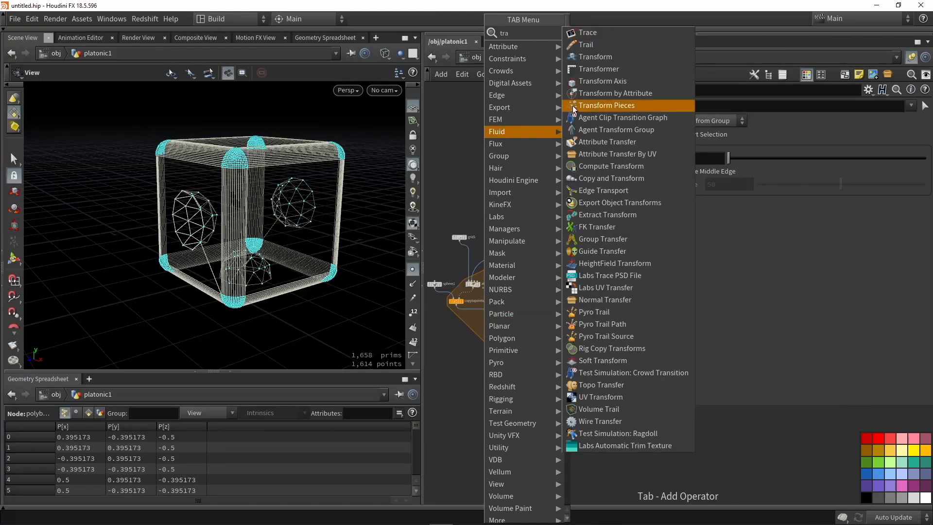
{"action": "left_click", "coordinate": [595, 56]}
{"action": "left_click", "coordinate": [493, 272]}
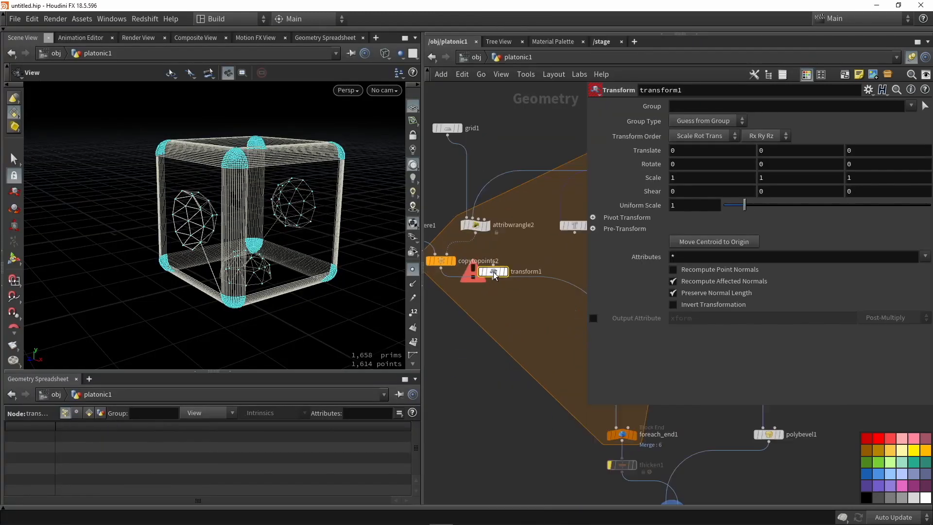
{"action": "scroll", "coordinate": [494, 272], "scroll_direction": "up", "scroll_amount": 1}
{"action": "left_click_drag", "start_coordinate": [494, 272], "coordinate": [494, 293]}
{"action": "middle_click_drag", "start_coordinate": [494, 294], "coordinate": [530, 310]}
{"action": "left_click", "coordinate": [548, 310]}
{"action": "left_click_drag", "start_coordinate": [534, 312], "coordinate": [469, 314]}
{"action": "right_click_drag", "start_coordinate": [245, 272], "coordinate": [184, 177]}
{"action": "left_click_drag", "start_coordinate": [183, 177], "coordinate": [207, 207]}
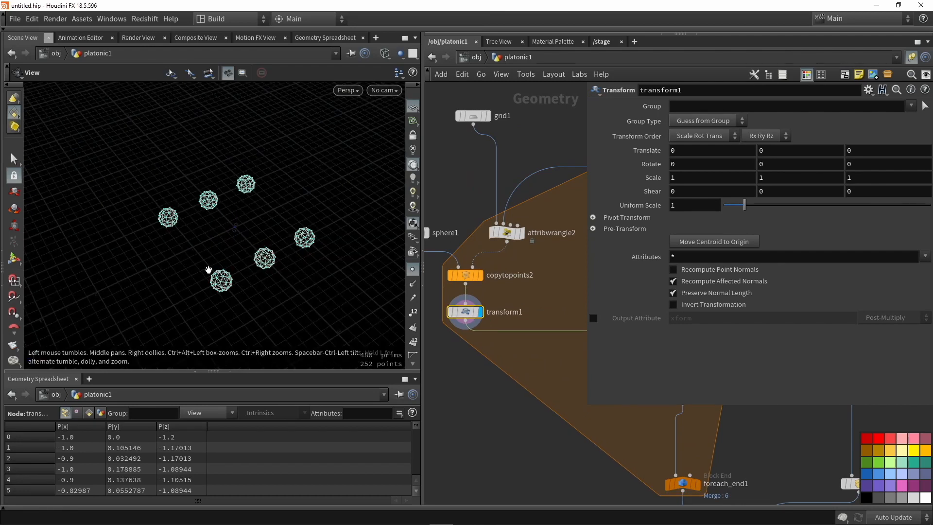
Step: Set transform1's Uniform Scale to 0.3 and show boolean1 in the viewport
{"action": "middle_click_drag", "start_coordinate": [660, 207], "coordinate": [660, 208]}
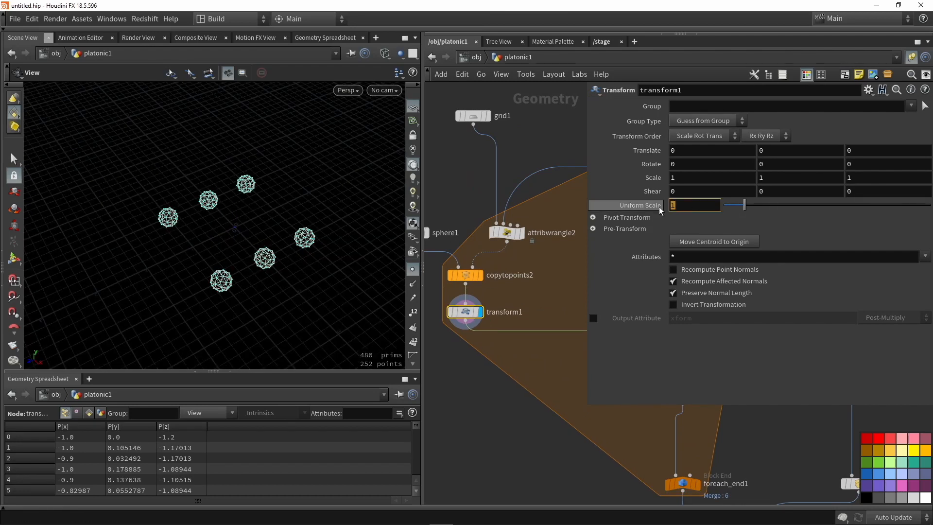
{"action": "type", "text": "0.3"}
{"action": "key", "text": "Return"}
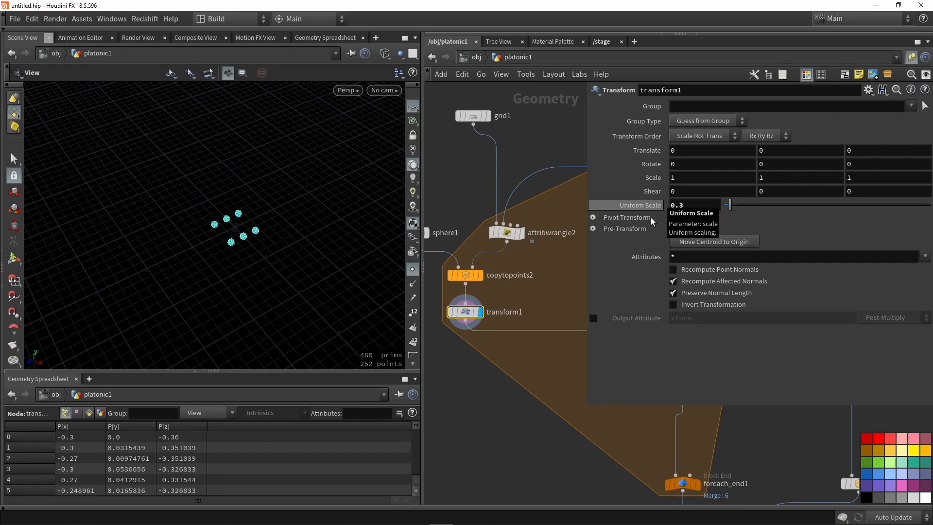
{"action": "left_click", "coordinate": [527, 387]}
{"action": "scroll", "coordinate": [528, 388], "scroll_direction": "down", "scroll_amount": 3}
{"action": "middle_click_drag", "start_coordinate": [540, 390], "coordinate": [482, 283]}
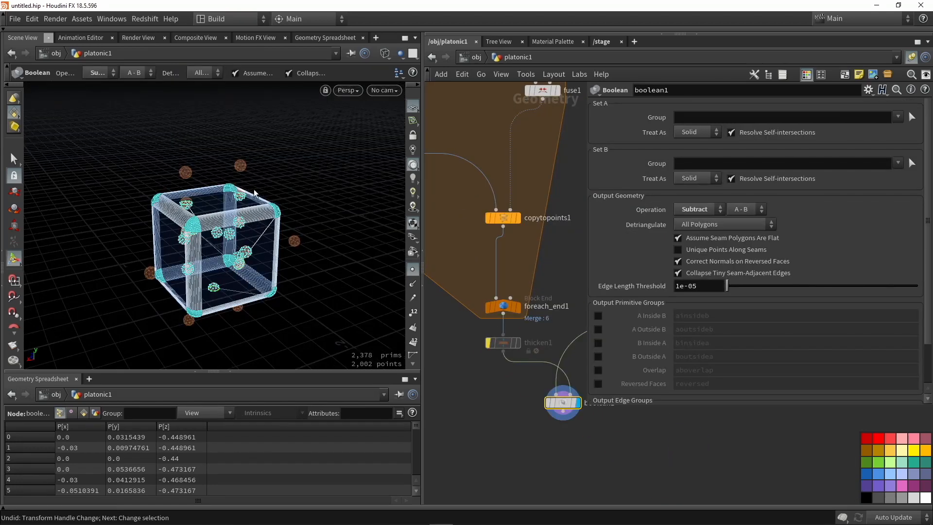
{"action": "middle_click_drag", "start_coordinate": [458, 242], "coordinate": [517, 306]}
{"action": "scroll", "coordinate": [501, 299], "scroll_direction": "down", "scroll_amount": 4}
{"action": "scroll", "coordinate": [432, 258], "scroll_direction": "up", "scroll_amount": 3}
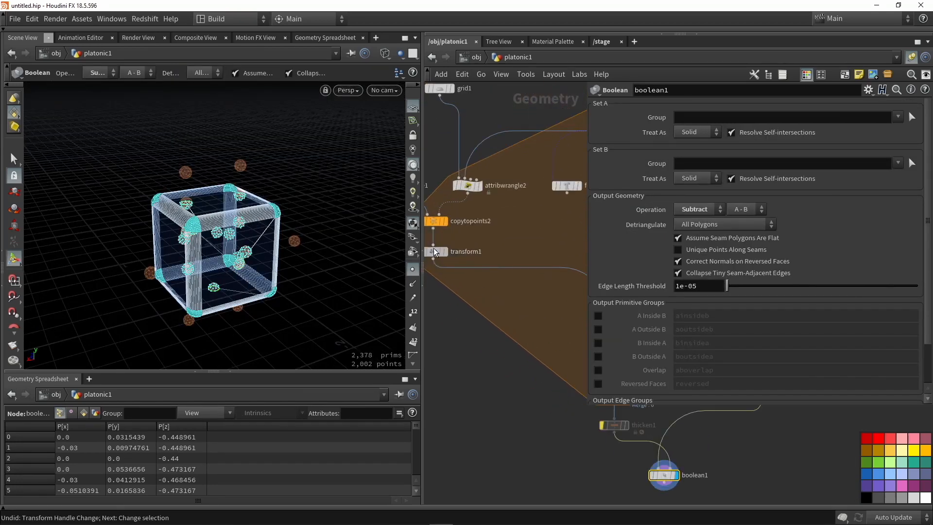
Step: Rotate transform1 by 90 in X, and display the die shaded with its point markers hidden
{"action": "left_click", "coordinate": [434, 252]}
{"action": "mouse_move", "coordinate": [229, 223]}
{"action": "left_mouse_down"}
{"action": "mouse_move", "coordinate": [187, 166]}
{"action": "mouse_move", "coordinate": [293, 125]}
{"action": "mouse_move", "coordinate": [279, 183]}
{"action": "mouse_move", "coordinate": [236, 189]}
{"action": "left_mouse_up"}
{"action": "key", "text": "shift+w"}
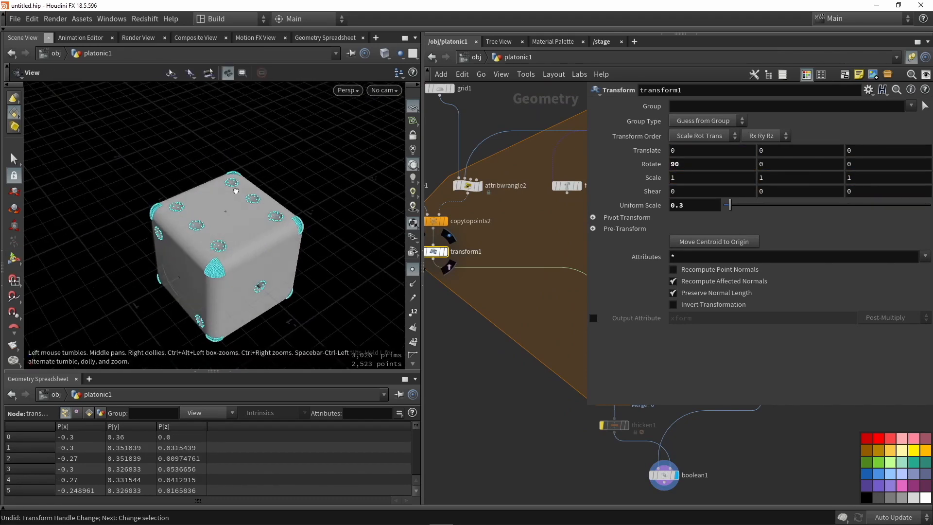
{"action": "right_click_drag", "start_coordinate": [236, 189], "coordinate": [245, 252], "text": "alt"}
{"action": "left_click_drag", "start_coordinate": [246, 252], "coordinate": [351, 250], "text": "alt"}
{"action": "left_click", "coordinate": [412, 272]}
Step: Check the dots on the die's faces and set transform1's Uniform Scale to 0.25
{"action": "middle_click_drag", "start_coordinate": [321, 242], "coordinate": [221, 216], "text": "alt"}
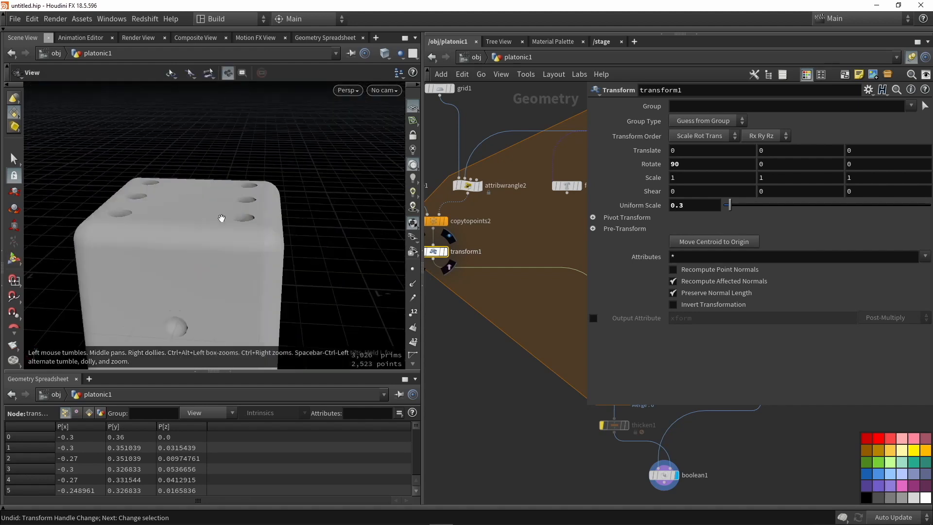
{"action": "right_click_drag", "start_coordinate": [221, 217], "coordinate": [248, 199], "text": "alt"}
{"action": "left_click_drag", "start_coordinate": [247, 199], "coordinate": [183, 214], "text": "alt"}
{"action": "left_click_drag", "start_coordinate": [275, 243], "coordinate": [258, 214], "text": "alt"}
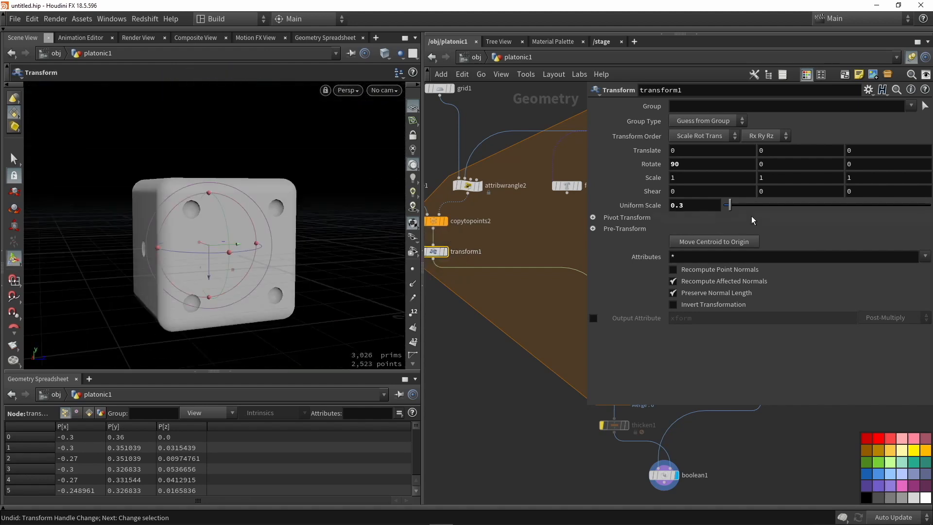
{"action": "left_click", "coordinate": [698, 206]}
{"action": "key", "text": "Return"}
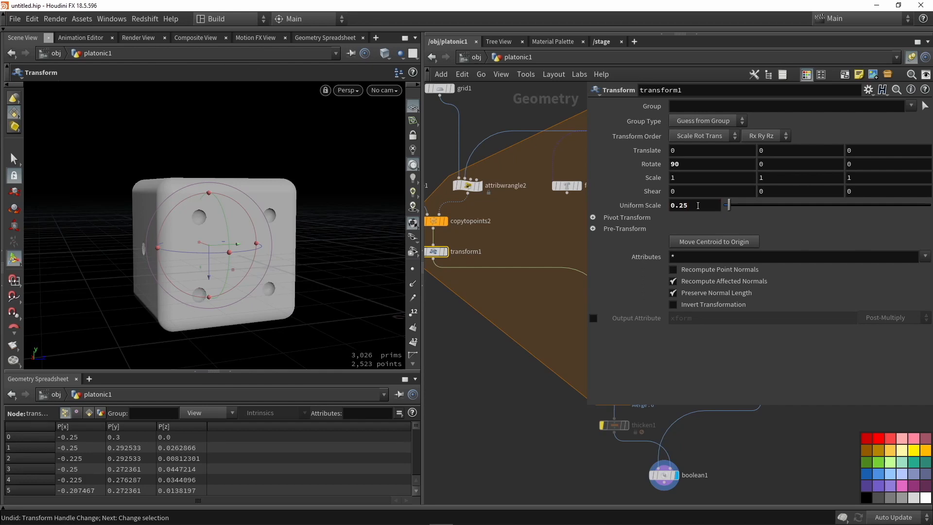
{"action": "left_click_drag", "start_coordinate": [204, 171], "coordinate": [321, 212], "text": "alt"}
Step: Increase sphere1's Uniform Scale to 0.42 to enlarge the carved dots
{"action": "middle_click_drag", "start_coordinate": [473, 298], "coordinate": [506, 328]}
{"action": "scroll", "coordinate": [506, 328], "scroll_direction": "down", "scroll_amount": 1}
{"action": "scroll", "coordinate": [443, 246], "scroll_direction": "up", "scroll_amount": 2}
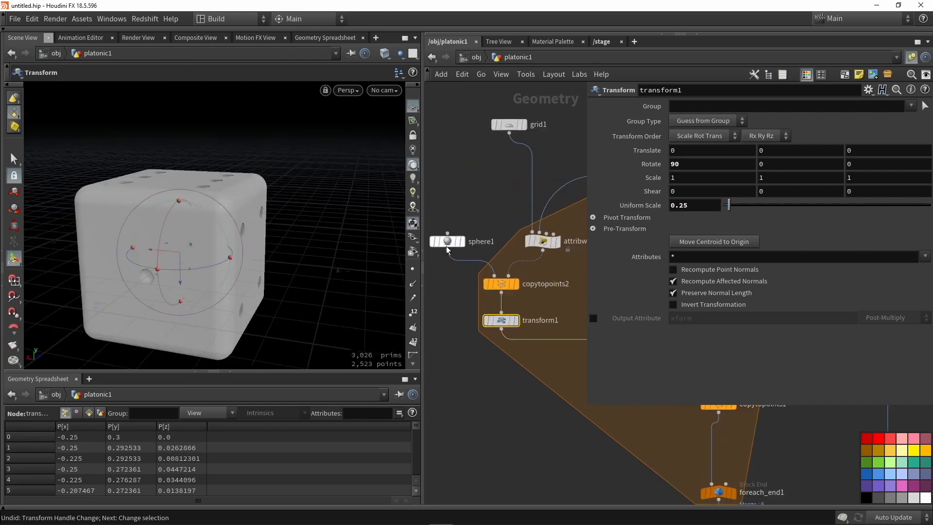
{"action": "left_click", "coordinate": [446, 245]}
{"action": "left_click_drag", "start_coordinate": [263, 192], "coordinate": [265, 226], "text": "alt"}
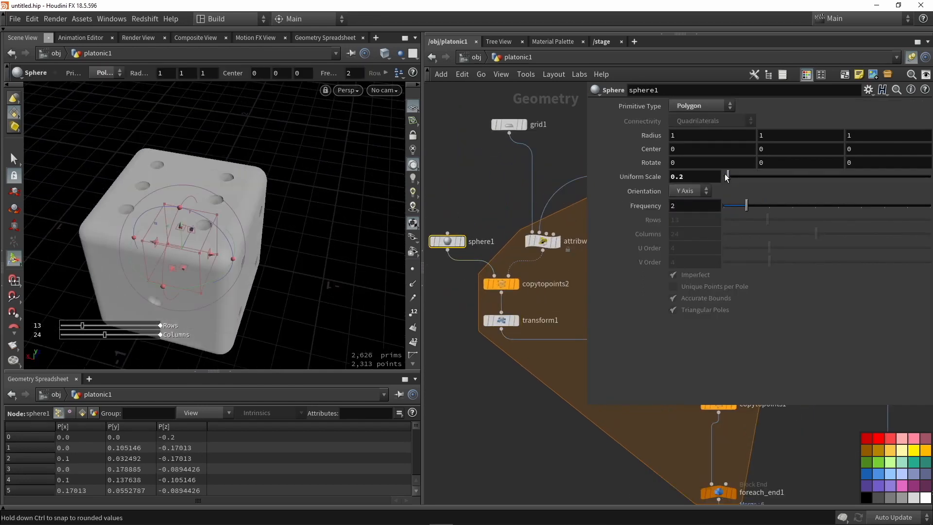
{"action": "left_click_drag", "start_coordinate": [728, 176], "coordinate": [732, 177]}
Step: Hide the viewport's reference grid and inspect the enlarged dots from all sides of the die
{"action": "left_click_drag", "start_coordinate": [333, 205], "coordinate": [152, 202], "text": "alt"}
{"action": "mouse_move", "coordinate": [294, 206]}
{"action": "left_mouse_down", "text": "alt"}
{"action": "mouse_move", "coordinate": [339, 200]}
{"action": "mouse_move", "coordinate": [305, 136]}
{"action": "mouse_move", "coordinate": [265, 206]}
{"action": "mouse_move", "coordinate": [302, 209]}
{"action": "left_mouse_up", "text": "alt"}
{"action": "left_click", "coordinate": [413, 110]}
{"action": "middle_click_drag", "start_coordinate": [302, 175], "coordinate": [211, 179], "text": "alt"}
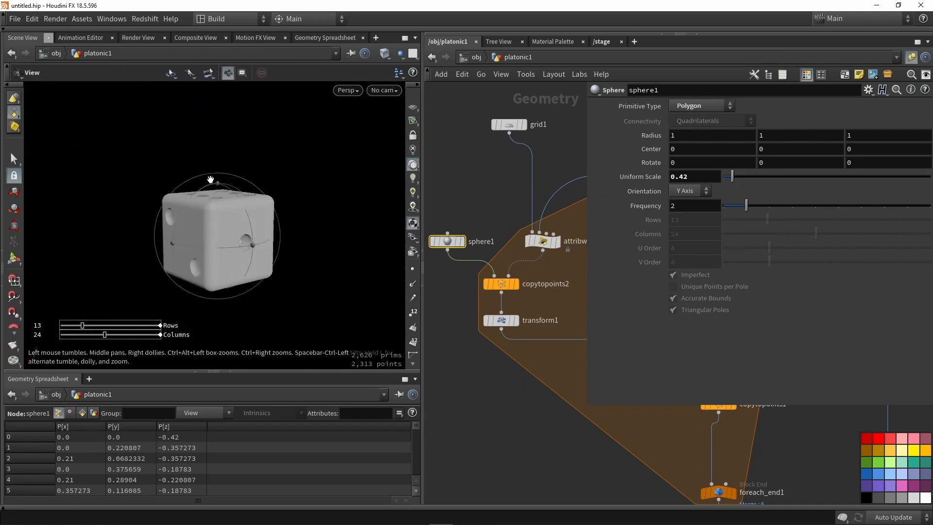
{"action": "left_click_drag", "start_coordinate": [210, 179], "coordinate": [223, 244], "text": "alt"}
{"action": "right_click_drag", "start_coordinate": [223, 243], "coordinate": [186, 213], "text": "alt"}
{"action": "middle_click_drag", "start_coordinate": [185, 213], "coordinate": [128, 268], "text": "alt"}
{"action": "left_click_drag", "start_coordinate": [129, 269], "coordinate": [259, 230], "text": "alt"}
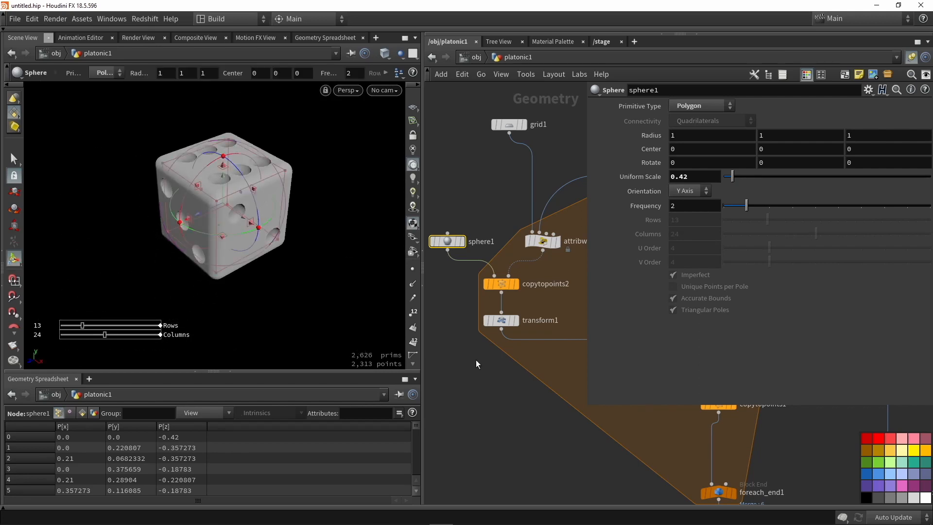
Step: Review attribwrangle2's point-removal conditions for each face number
{"action": "middle_click_drag", "start_coordinate": [523, 393], "coordinate": [491, 396]}
{"action": "scroll", "coordinate": [492, 395], "scroll_direction": "down", "scroll_amount": 2}
{"action": "left_click", "coordinate": [509, 268]}
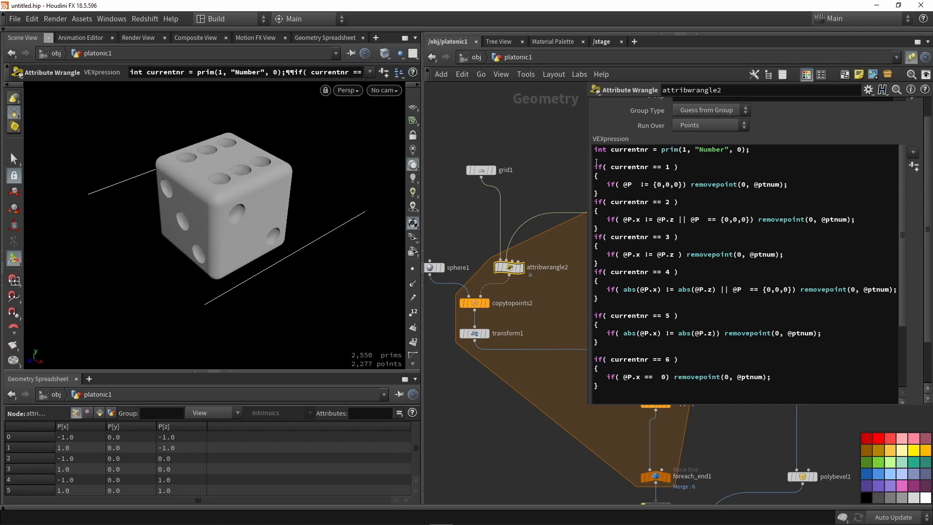
{"action": "left_click", "coordinate": [685, 152]}
{"action": "left_click", "coordinate": [761, 166]}
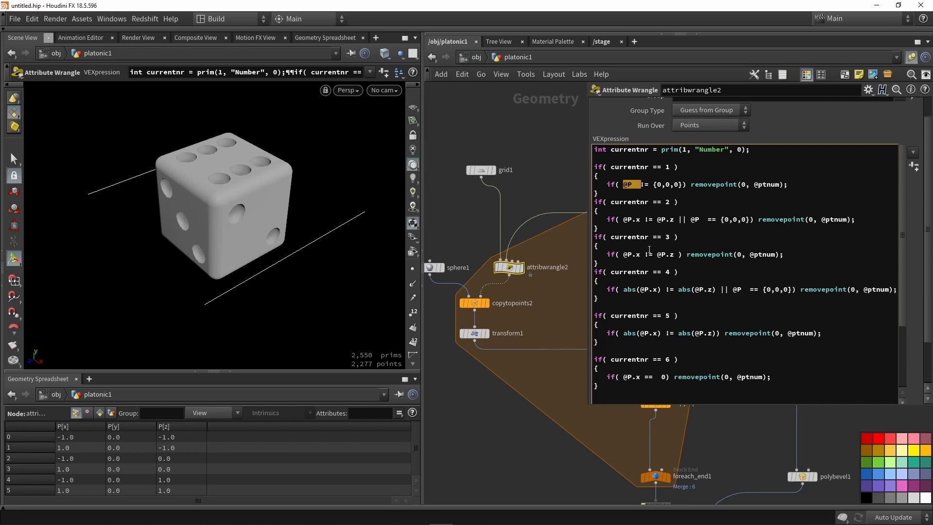
{"action": "left_click", "coordinate": [624, 289]}
{"action": "left_click", "coordinate": [524, 396]}
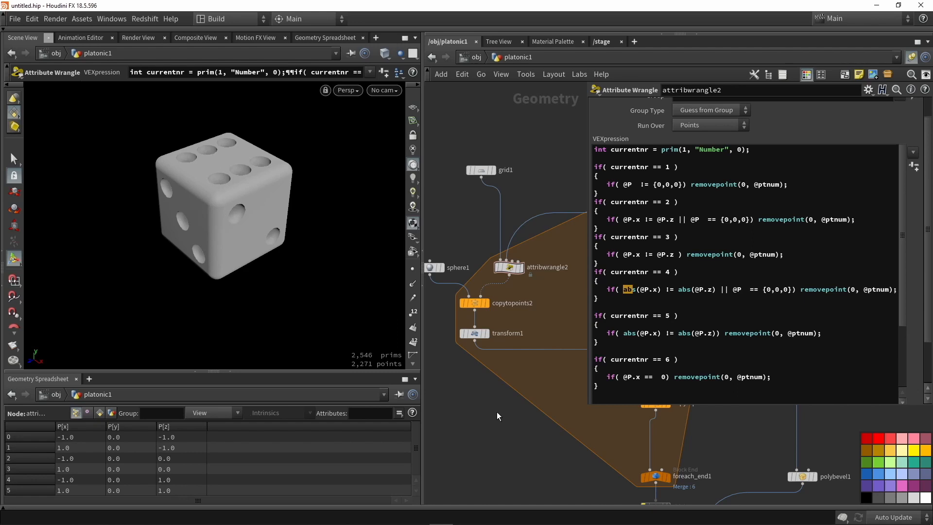
Step: Insert a Switch node between transform1 and copytopoints1, and connect font1 as its second input
{"action": "scroll", "coordinate": [524, 419], "scroll_direction": "down", "scroll_amount": 3}
{"action": "middle_click_drag", "start_coordinate": [523, 419], "coordinate": [495, 359]}
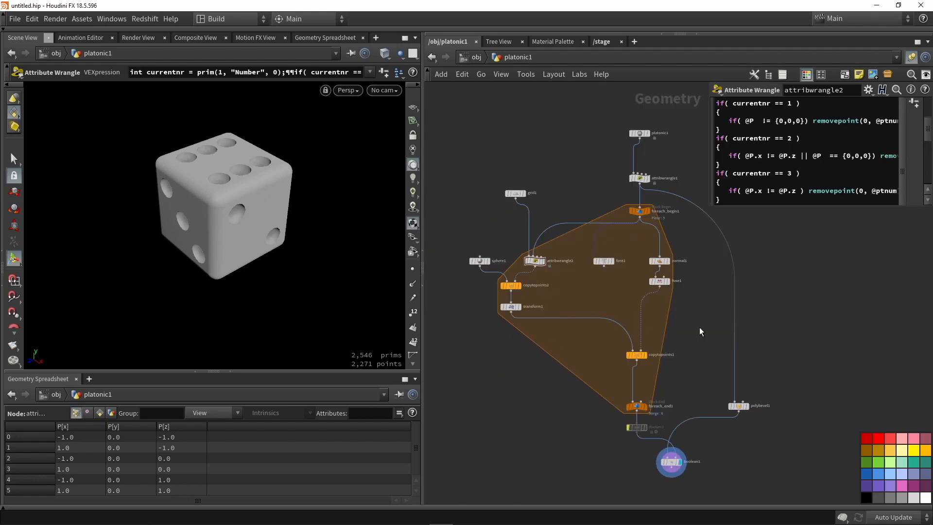
{"action": "scroll", "coordinate": [591, 336], "scroll_direction": "up", "scroll_amount": 1}
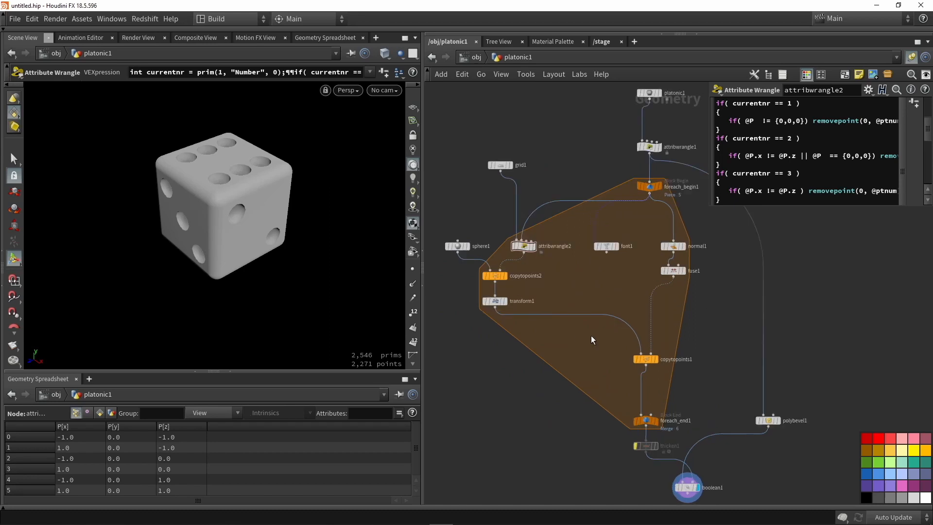
{"action": "middle_click_drag", "start_coordinate": [567, 391], "coordinate": [556, 345]}
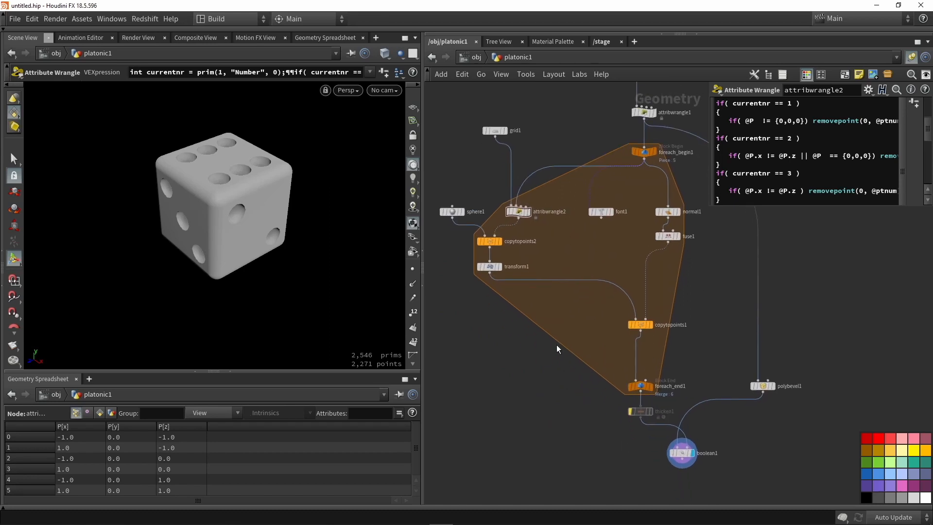
{"action": "key", "text": "Tab"}
{"action": "type", "text": "sw"}
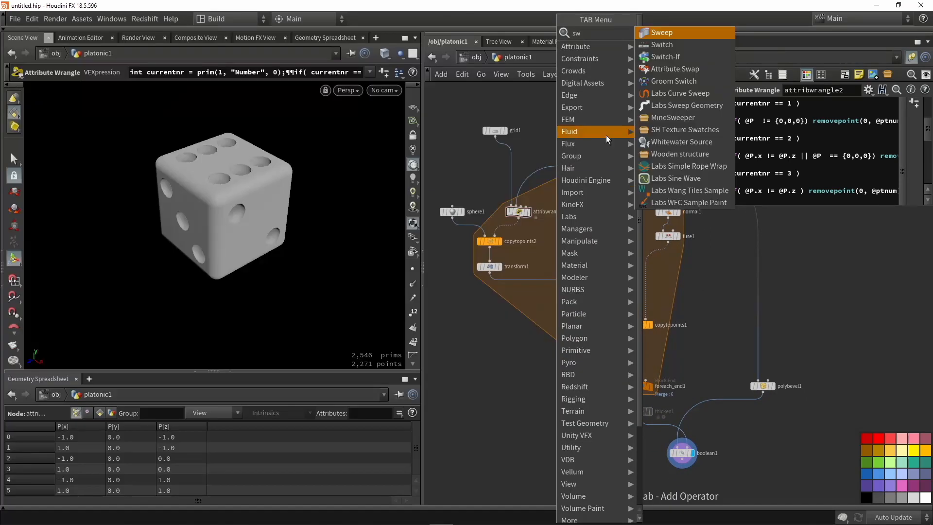
{"action": "left_click", "coordinate": [665, 45]}
{"action": "left_click", "coordinate": [569, 298]}
{"action": "scroll", "coordinate": [569, 300], "scroll_direction": "down", "scroll_amount": 2}
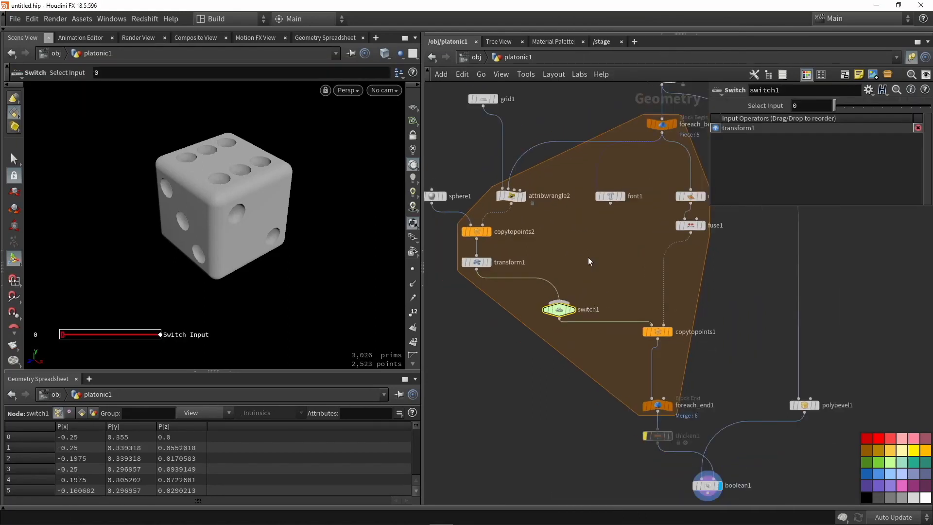
{"action": "left_click_drag", "start_coordinate": [606, 211], "coordinate": [563, 293]}
{"action": "scroll", "coordinate": [597, 246], "scroll_direction": "up", "scroll_amount": 2}
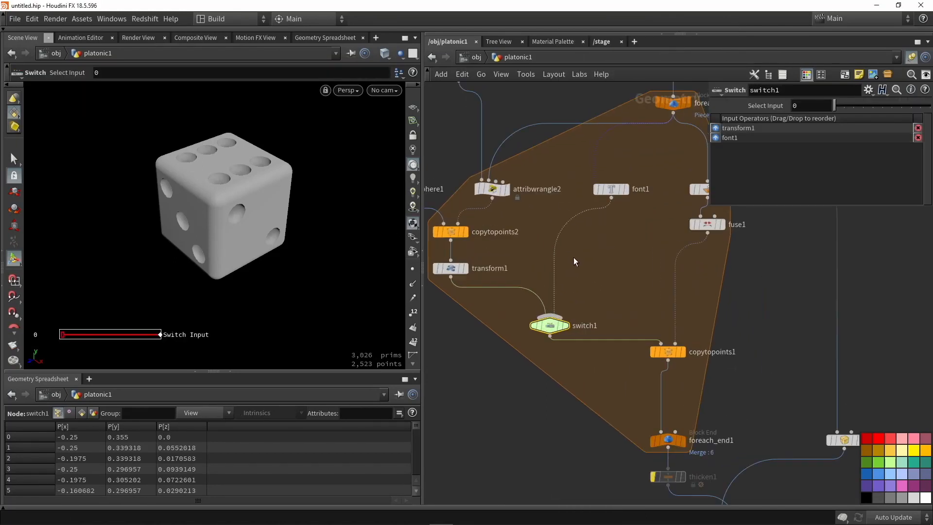
Step: Move thicken1 from below the loop to between font1 and switch1 with its bypass off, and shift copytopoints1 further down
{"action": "left_click", "coordinate": [603, 200]}
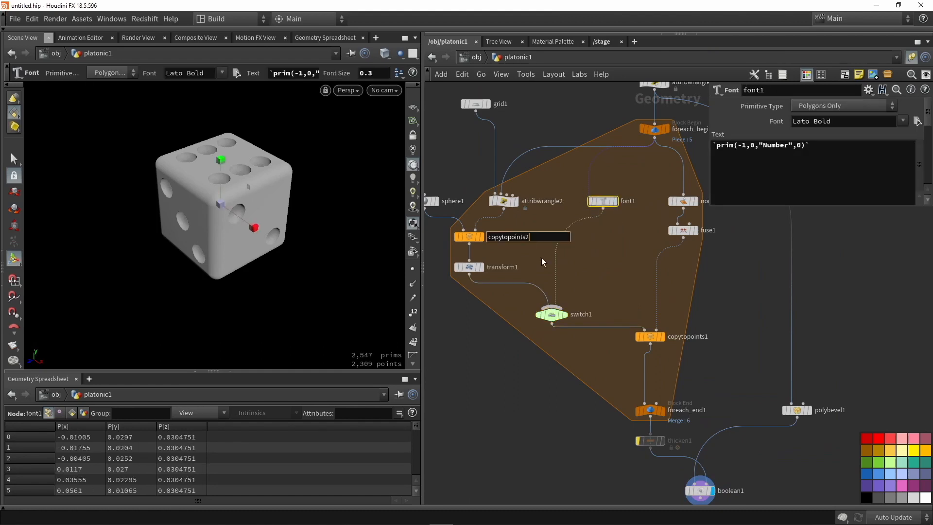
{"action": "left_click", "coordinate": [501, 200]}
{"action": "left_click", "coordinate": [613, 279]}
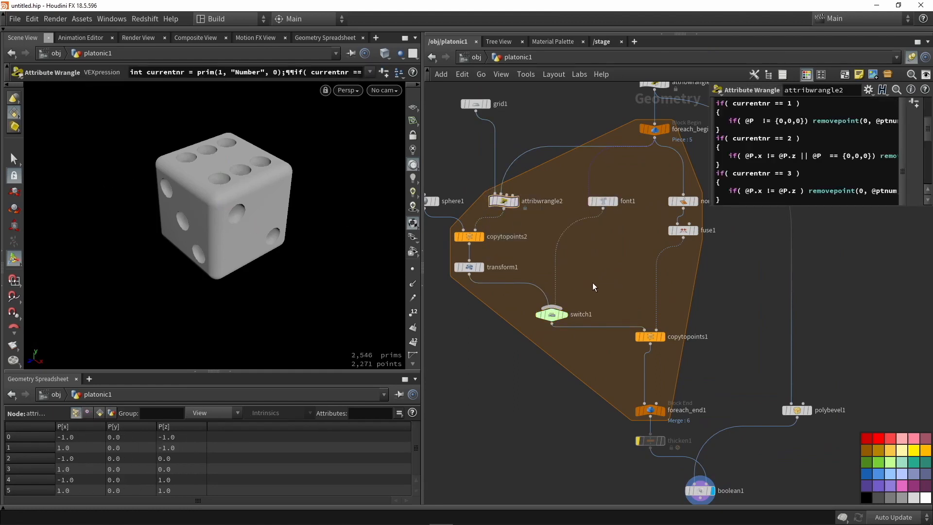
{"action": "middle_click_drag", "start_coordinate": [593, 282], "coordinate": [592, 260]}
{"action": "left_click_drag", "start_coordinate": [648, 420], "coordinate": [603, 225]}
{"action": "scroll", "coordinate": [596, 271], "scroll_direction": "down", "scroll_amount": 3}
{"action": "middle_click_drag", "start_coordinate": [597, 271], "coordinate": [576, 242]}
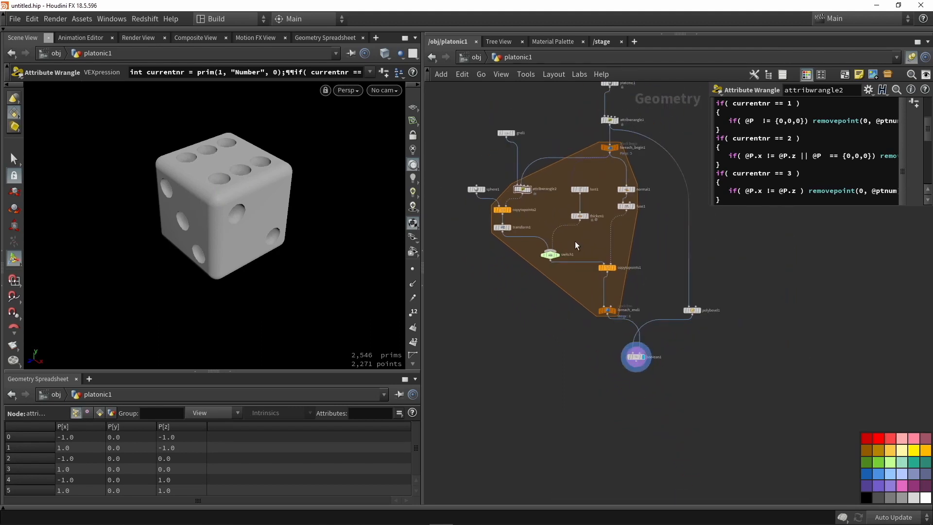
{"action": "scroll", "coordinate": [607, 267], "scroll_direction": "up", "scroll_amount": 3}
{"action": "left_click_drag", "start_coordinate": [607, 263], "coordinate": [607, 294]}
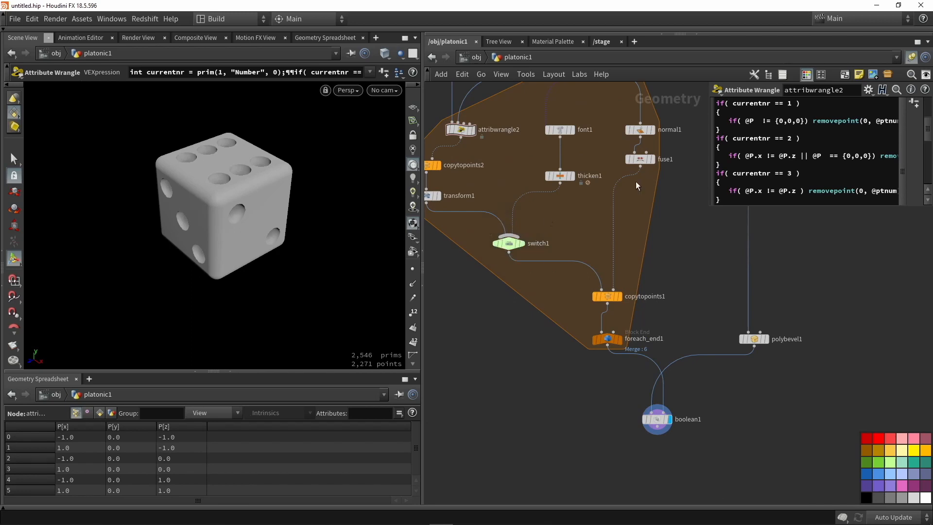
Step: Review switch1's inputs and the prim expression that drives font1's text
{"action": "left_click", "coordinate": [509, 243]}
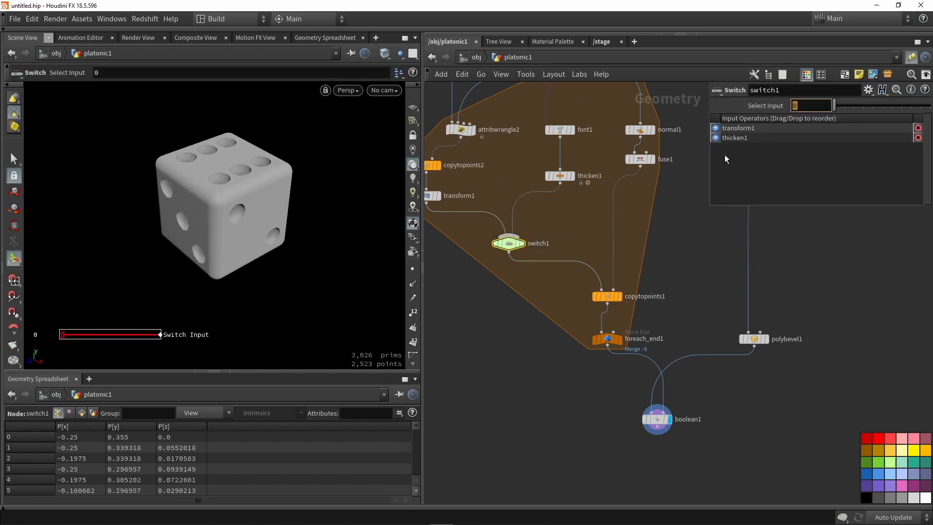
{"action": "middle_click_drag", "start_coordinate": [636, 268], "coordinate": [633, 276]}
{"action": "scroll", "coordinate": [632, 276], "scroll_direction": "down", "scroll_amount": 1}
{"action": "left_click", "coordinate": [552, 195]}
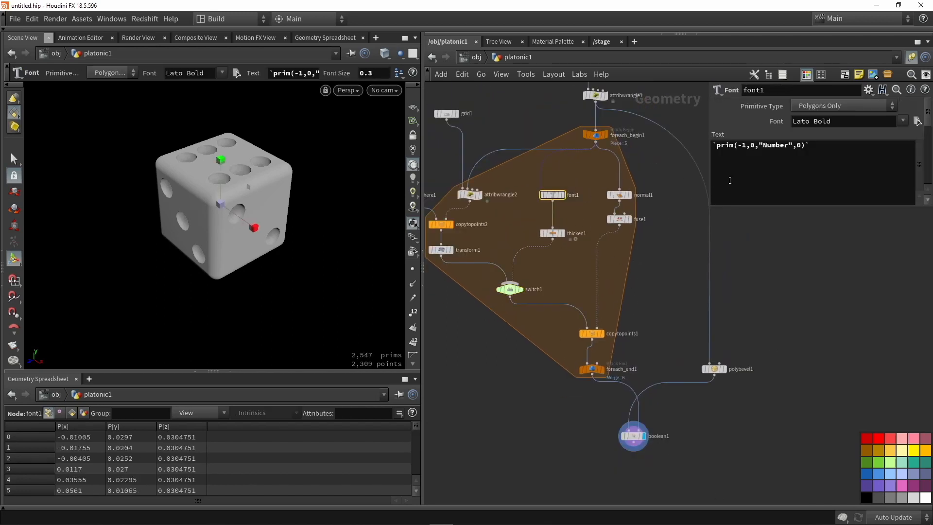
{"action": "left_click", "coordinate": [842, 155]}
{"action": "left_click_drag", "start_coordinate": [842, 156], "coordinate": [643, 162]}
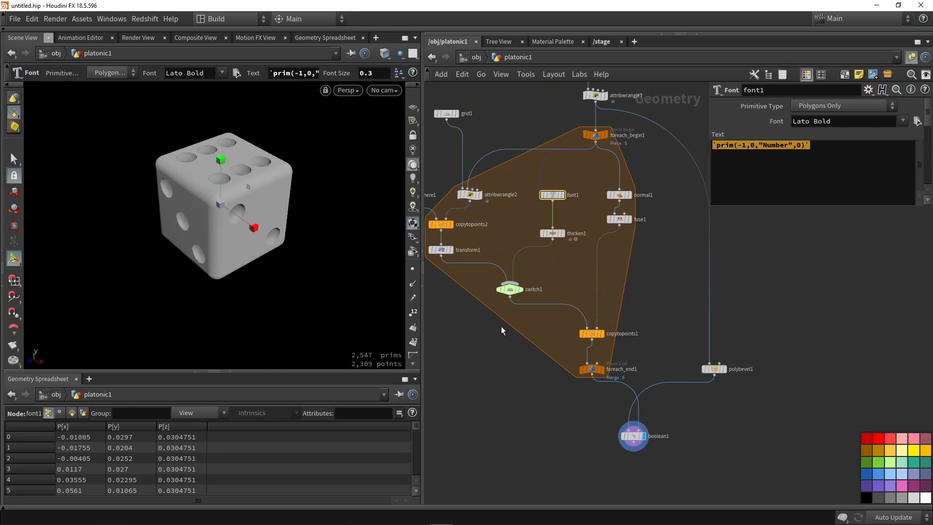
Step: Adjust switch1's Select Input to swap the carved dots for the font1 numbers
{"action": "left_click", "coordinate": [510, 289]}
{"action": "double_click", "coordinate": [811, 106]}
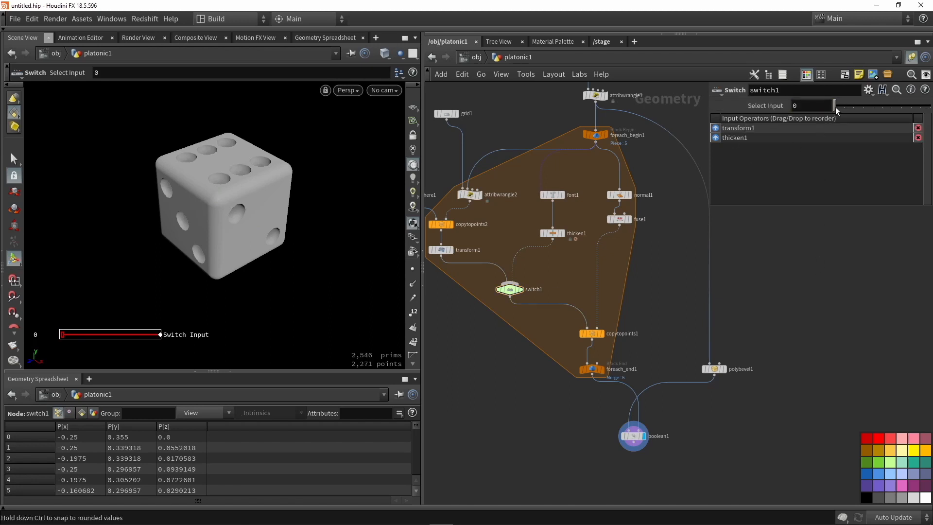
{"action": "left_click_drag", "start_coordinate": [835, 106], "coordinate": [842, 105]}
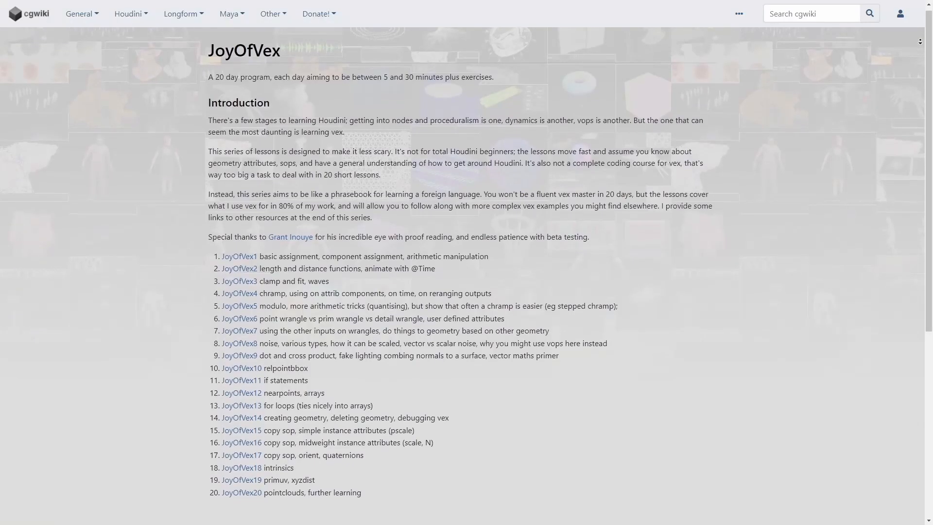
Step: Switch to the cgwiki JoyOfVex page and look through its list of VEX lessons
{"action": "scroll", "coordinate": [467, 262], "scroll_direction": "down", "scroll_amount": 1}
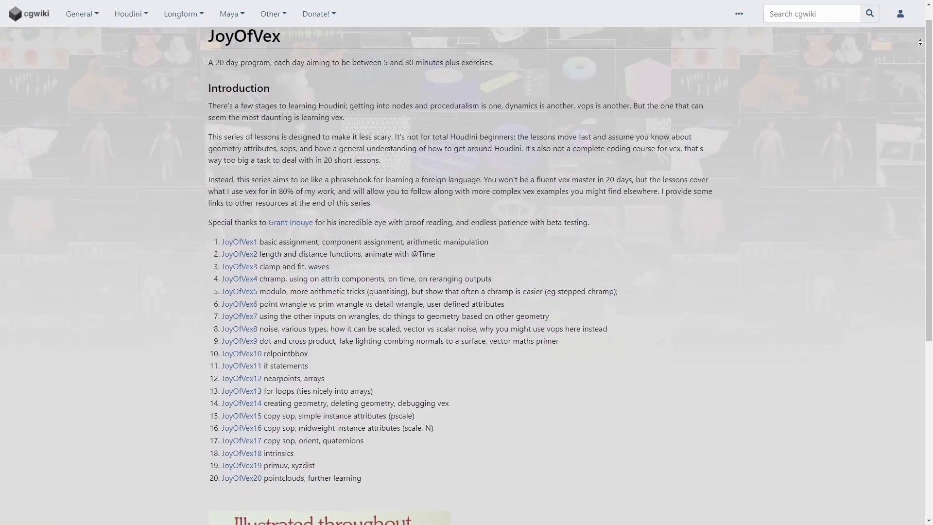